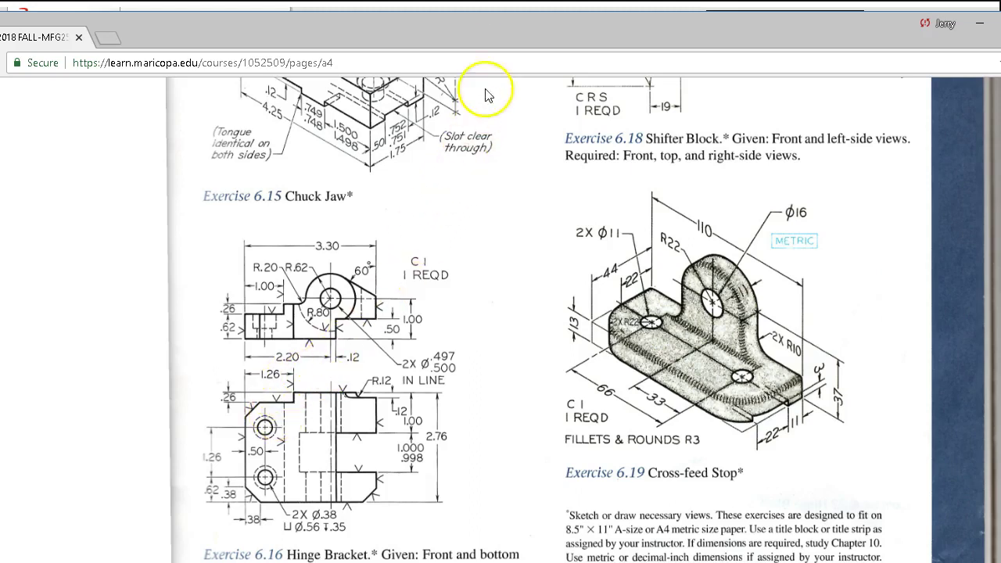
Bring SOLIDWORKS forward and create Part1 from the metric (MMGS) Part template
left_click_drag(489, 33, 952, 249)
left_click(348, 104)
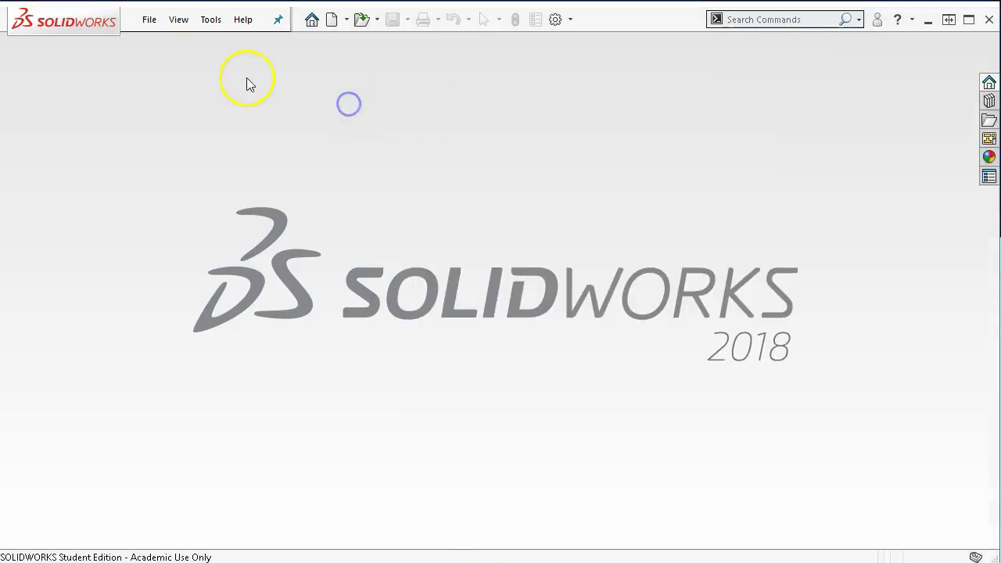
left_click(149, 20)
left_click(161, 41)
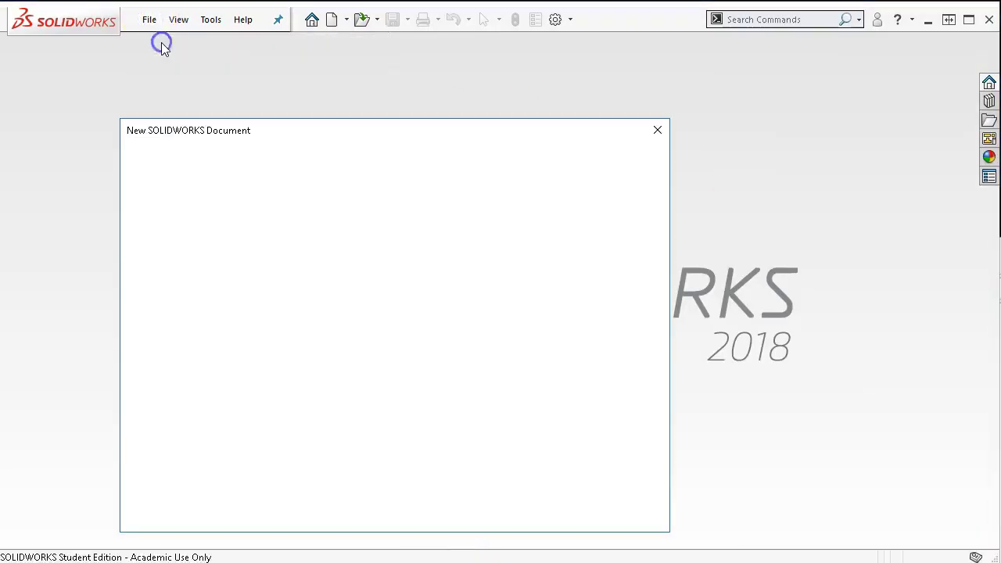
double_click(216, 191)
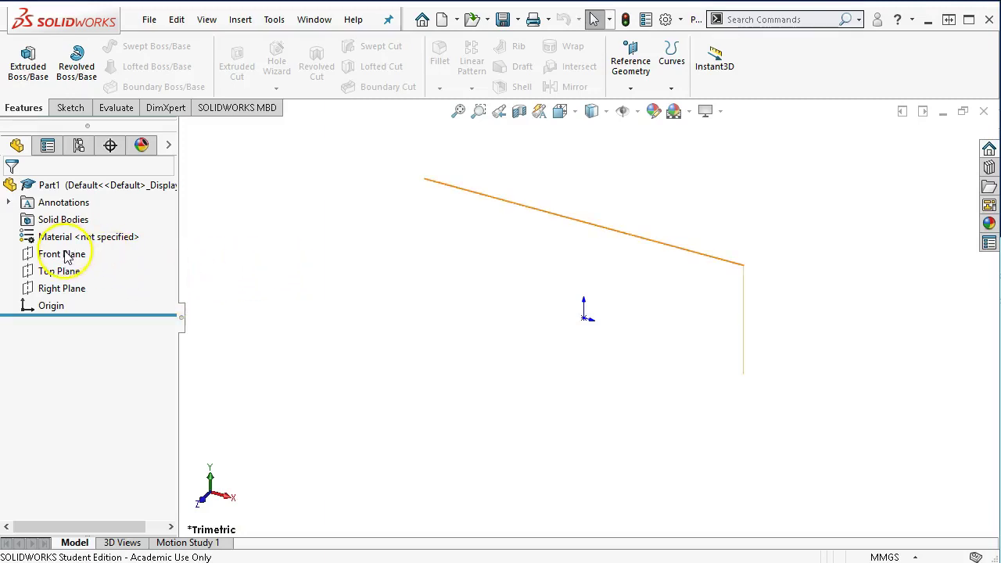
Start a sketch on the Right Plane and draw a corner rectangle from the origin
left_click(59, 287)
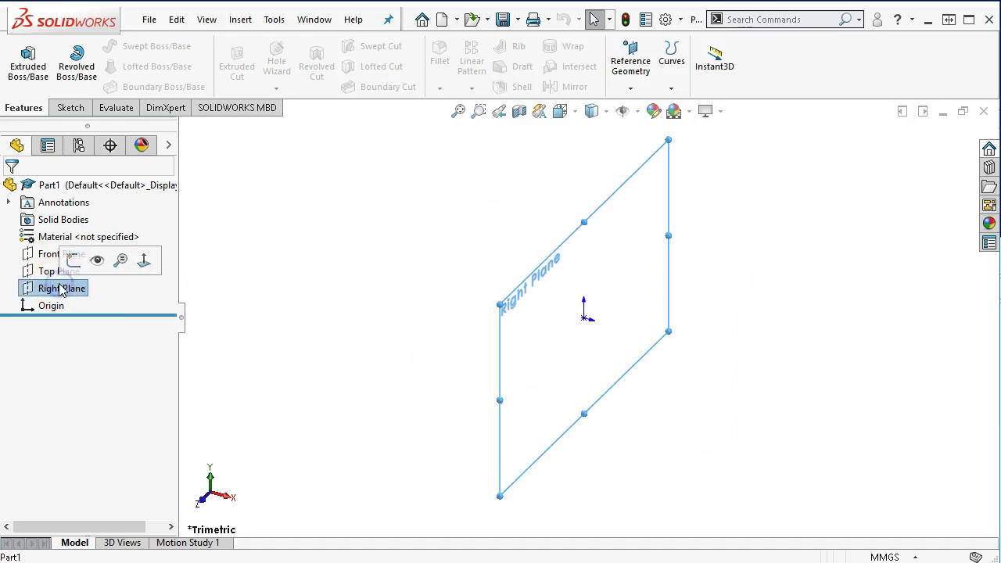
left_click(75, 261)
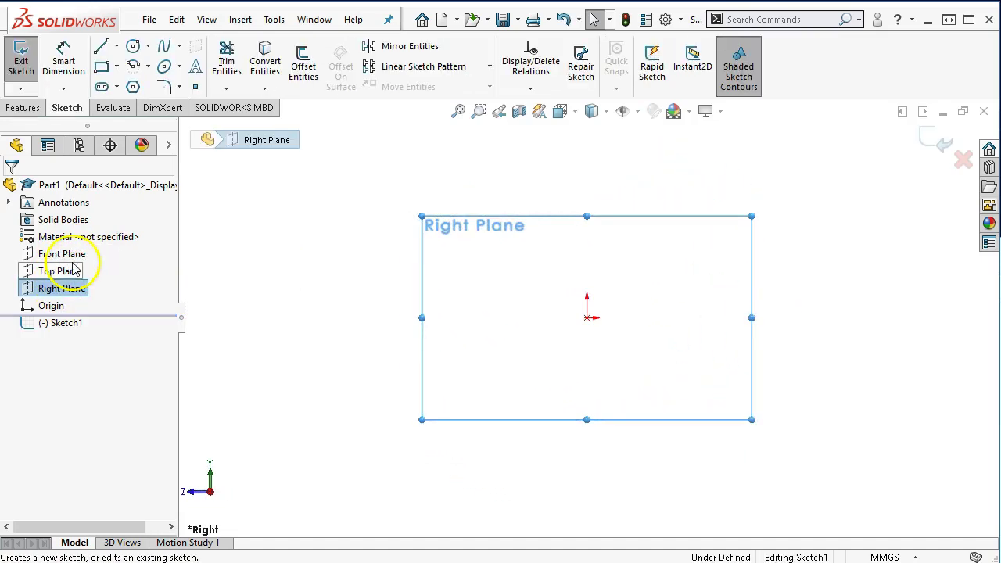
left_click(101, 66)
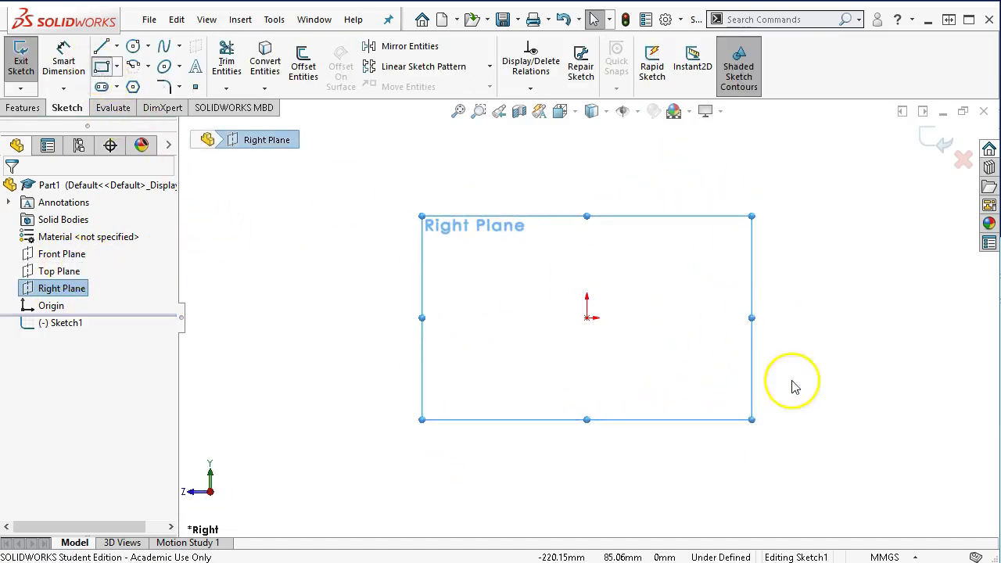
left_click(588, 317)
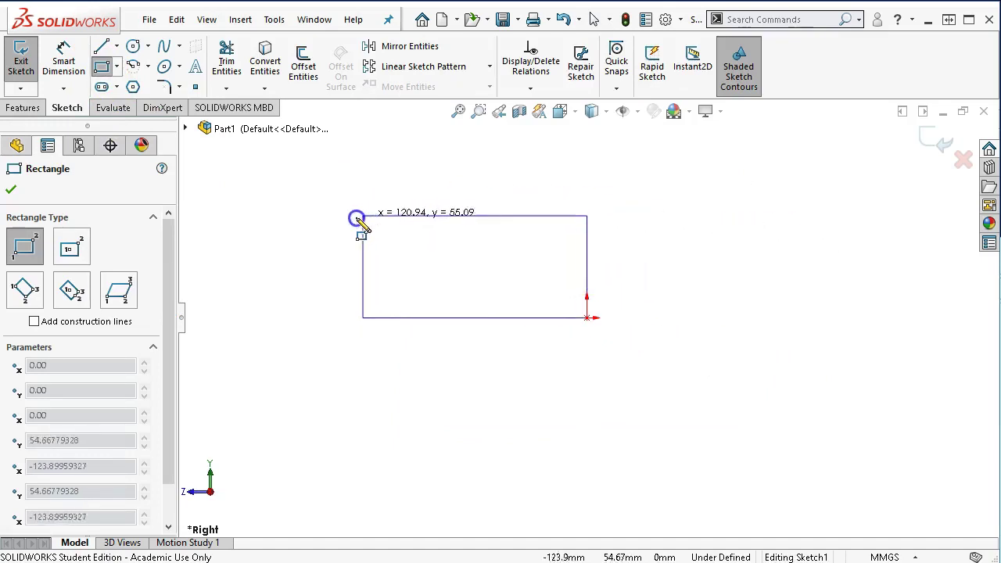
left_click(331, 271)
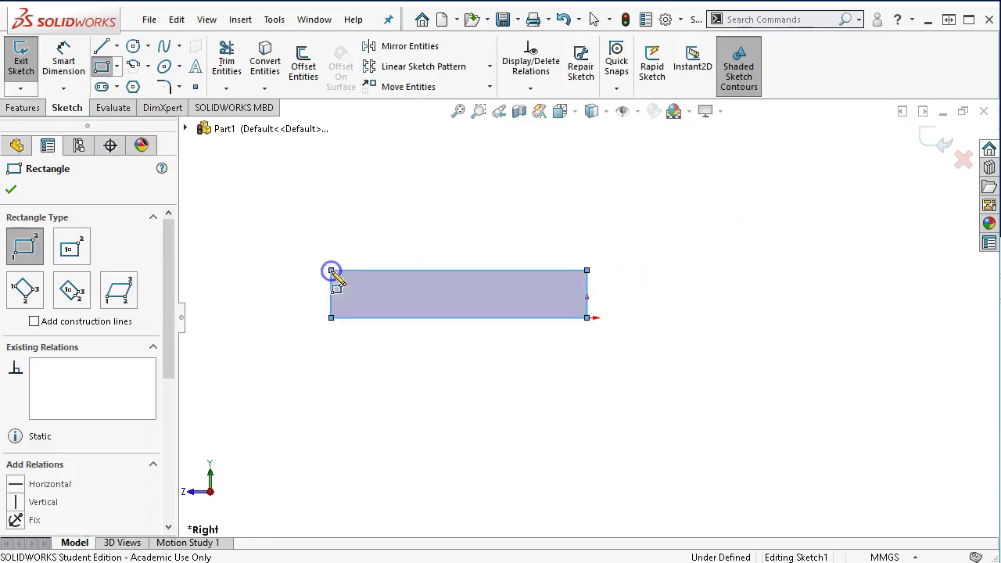
Draw a three-line rectangular notch cut into the rectangle's bottom edge
left_click(101, 46)
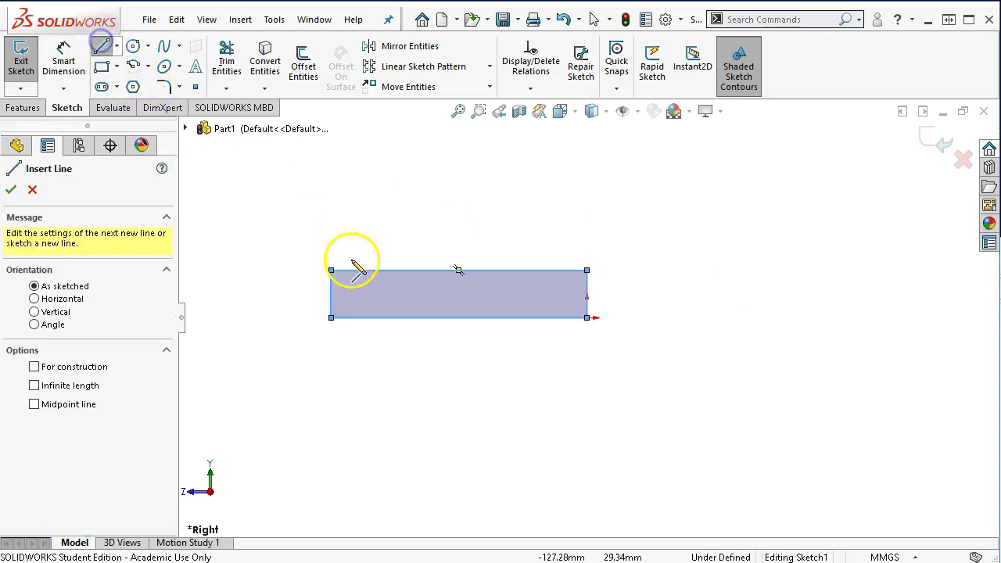
left_click(382, 318)
left_click(382, 302)
left_click(437, 301)
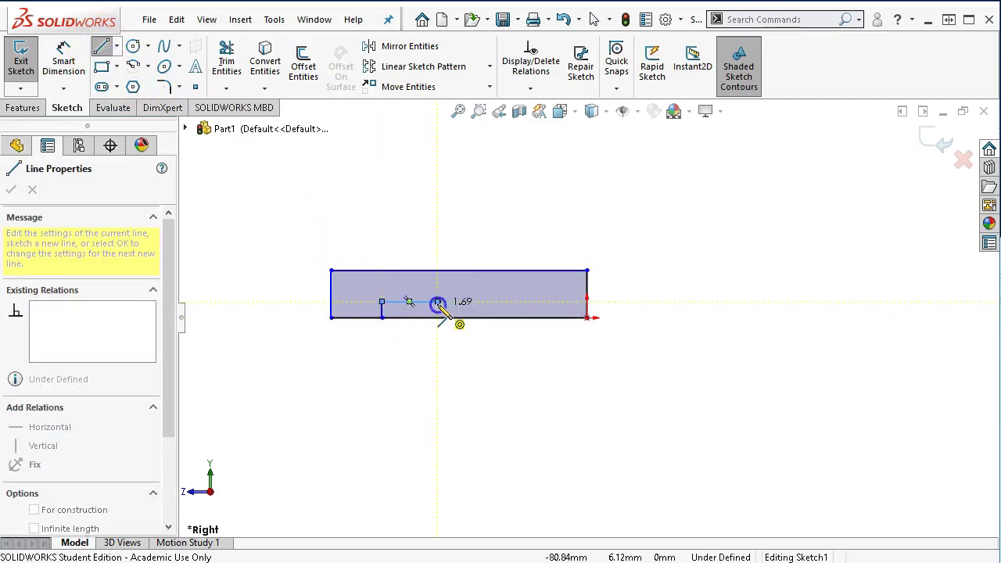
right_click(474, 358)
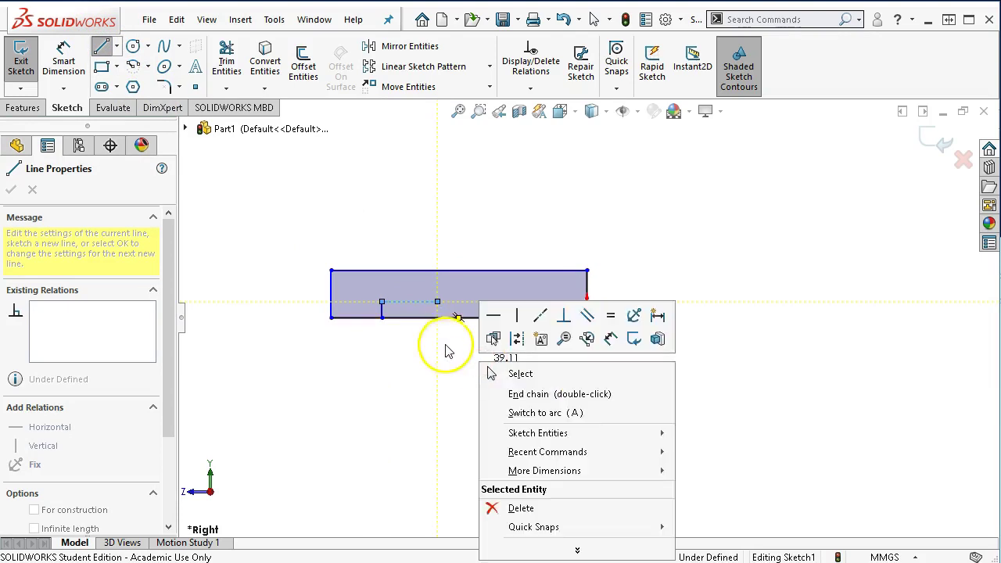
left_click(443, 323)
right_click(447, 360)
left_click(475, 372)
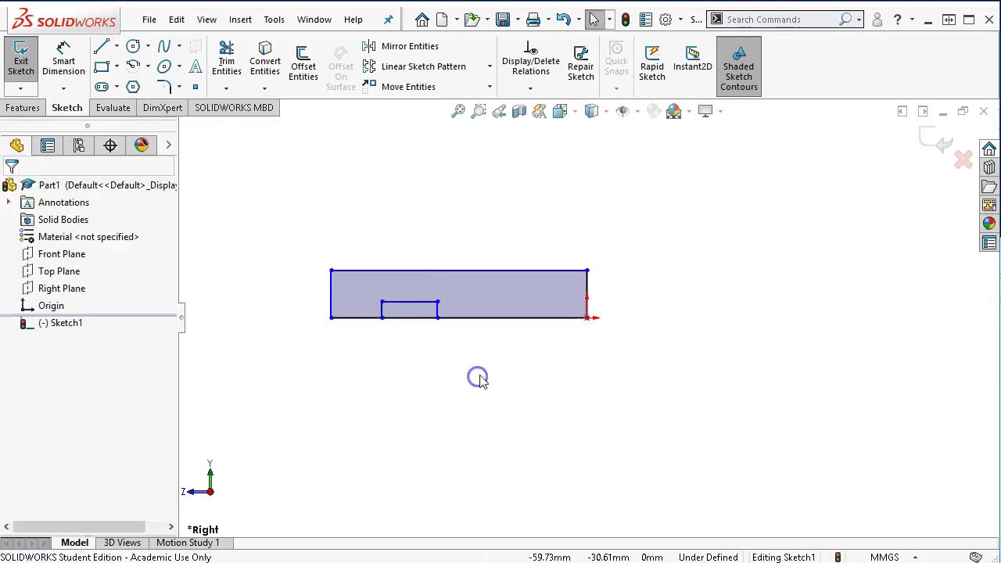
scroll(406, 344, "down", 2)
scroll(404, 339, "down", 1)
Dimension the overall outline to 44 mm wide and 13 mm tall
scroll(470, 208, "down", 2)
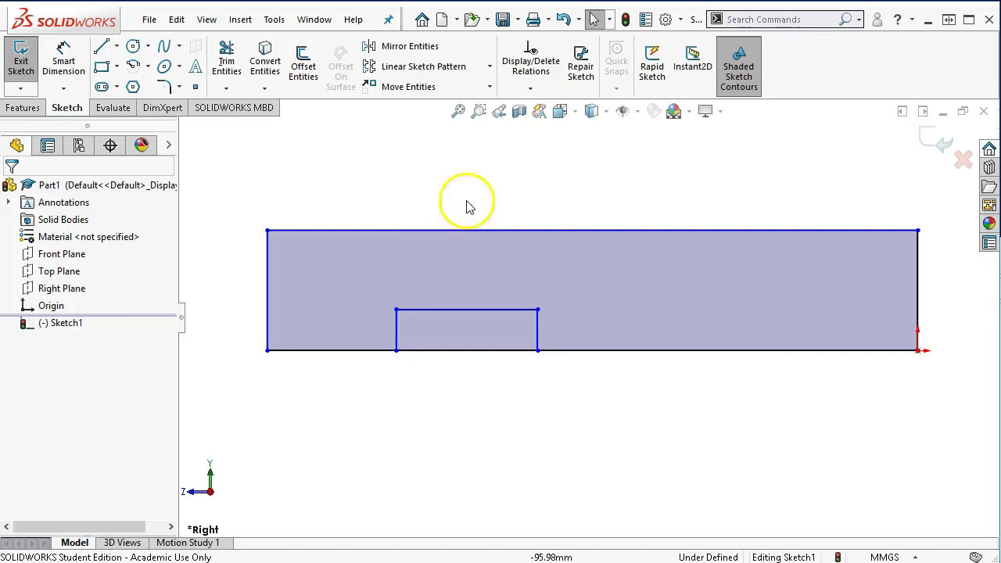
right_click(491, 182)
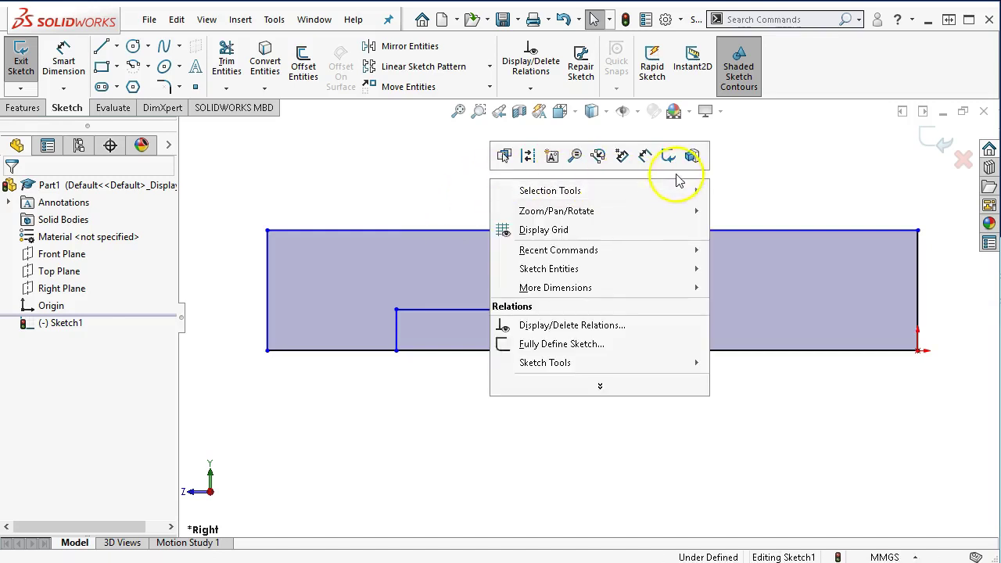
left_click(646, 156)
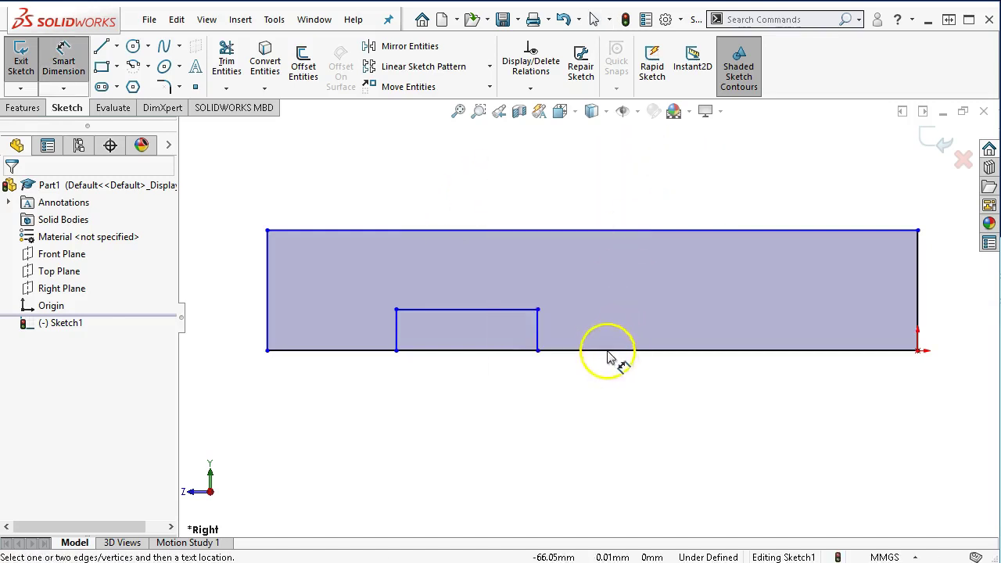
left_click(611, 350)
left_click(602, 494)
type("44")
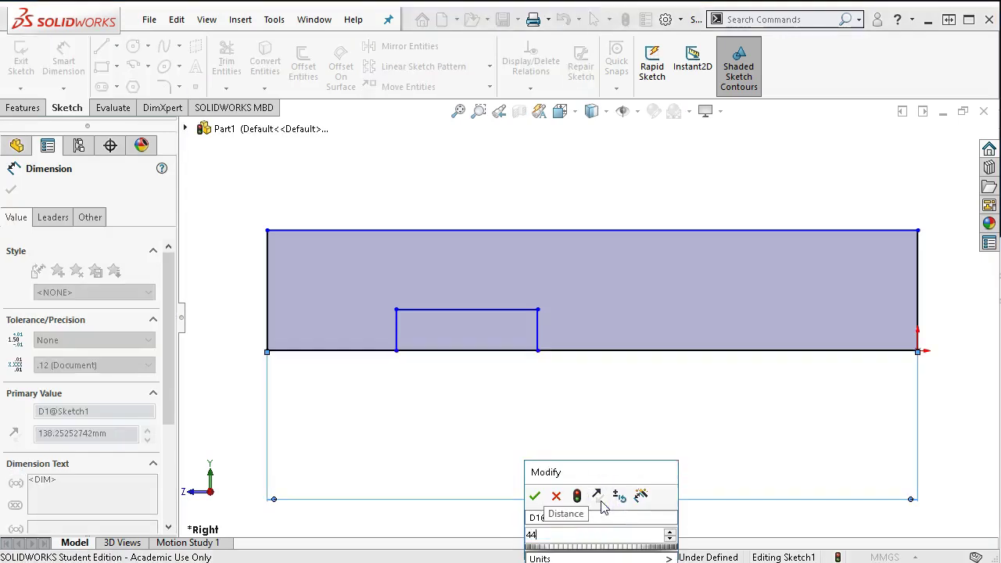
key("Return")
left_click(618, 494)
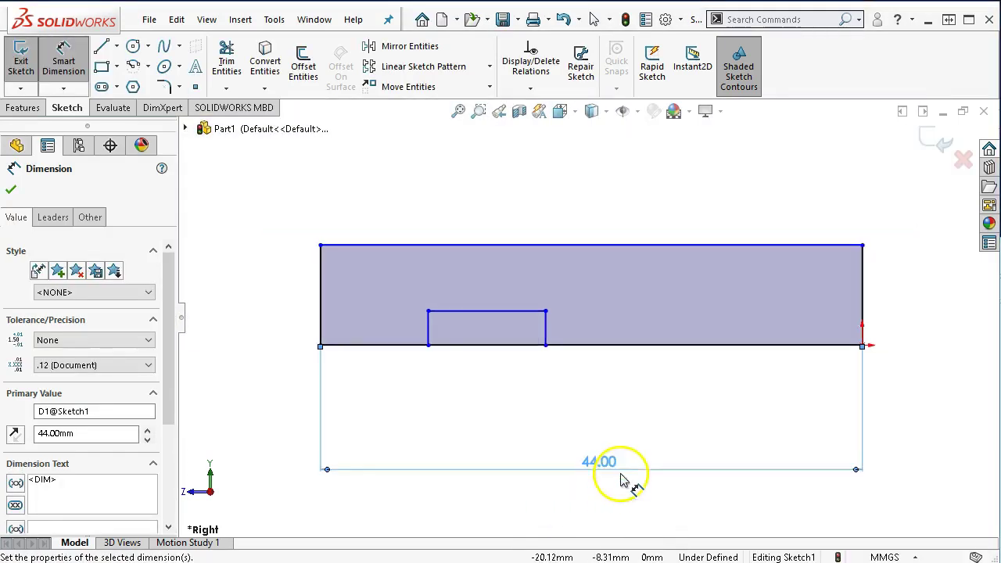
left_click(306, 310)
left_click(282, 313)
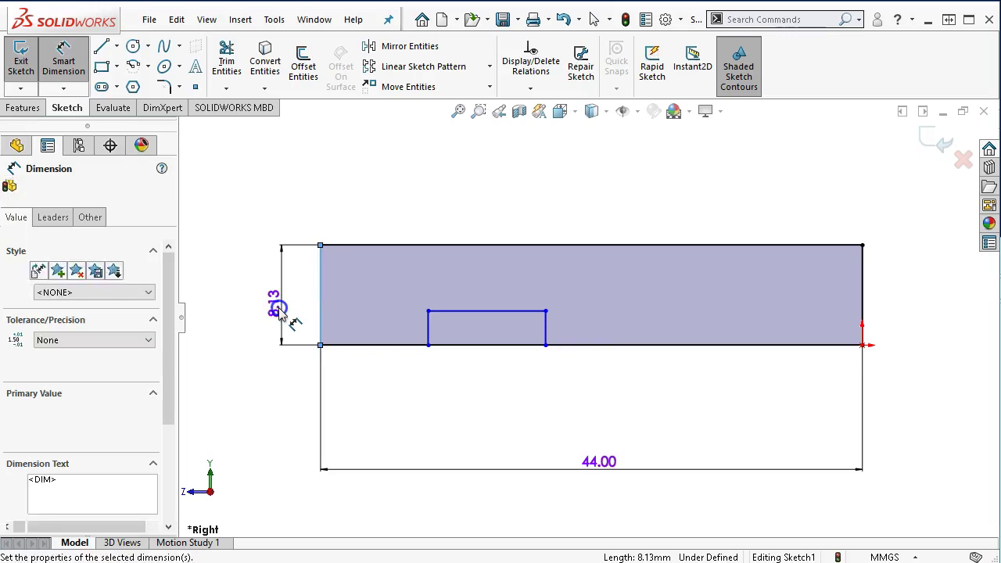
type("13")
key("Return")
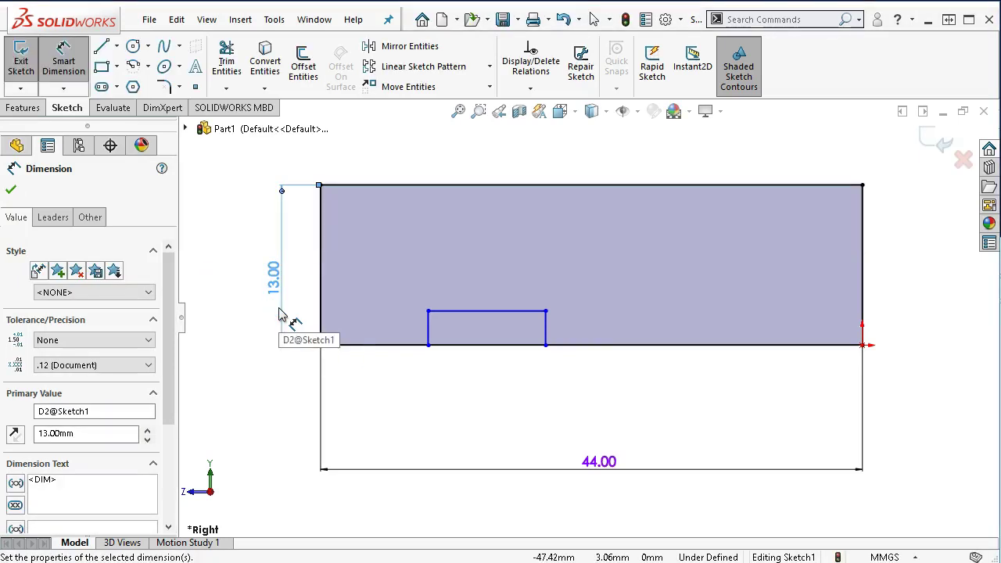
Dimension the notch's top line to a 22 mm width
left_click(311, 338)
left_click(313, 325)
left_click(472, 333)
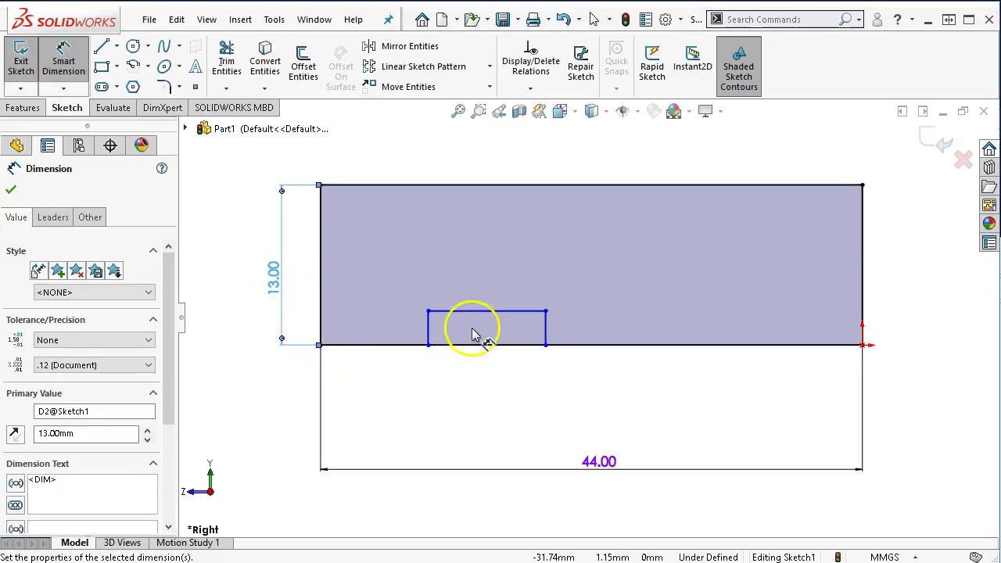
left_click(462, 312)
left_click(464, 312)
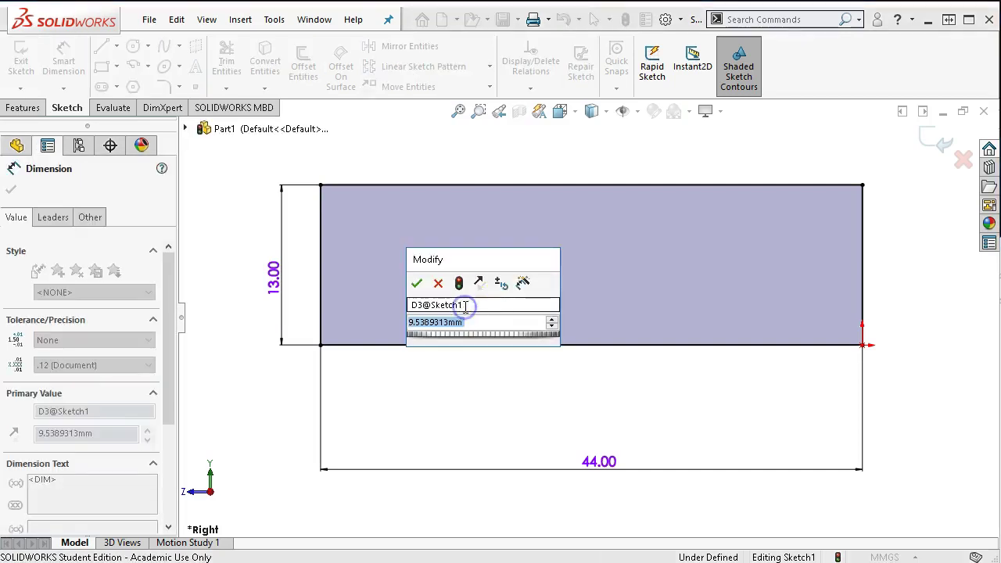
type("22")
key("Return")
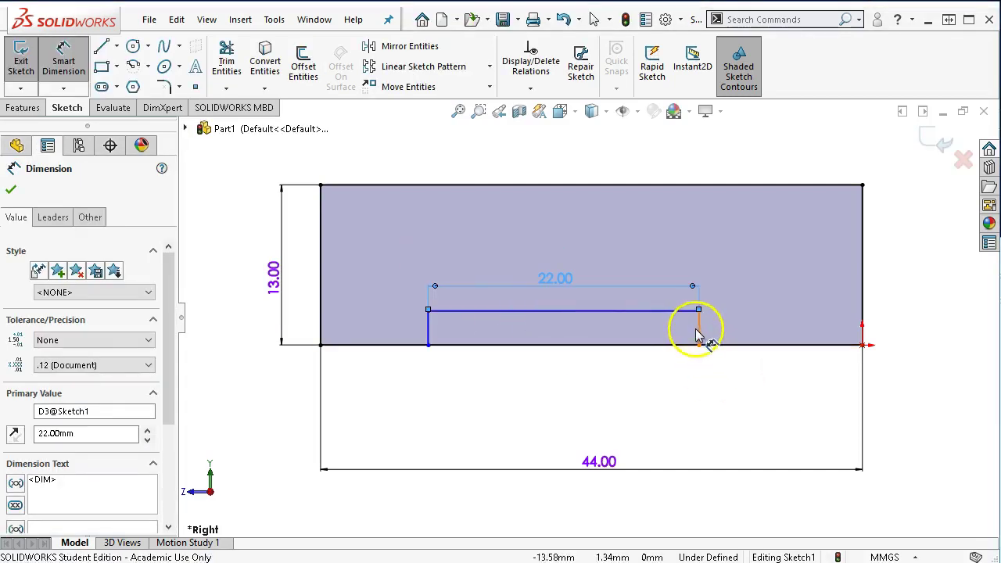
Place the notch 11 mm from the right end and make it 3 mm deep
left_click(698, 337)
left_click(862, 313)
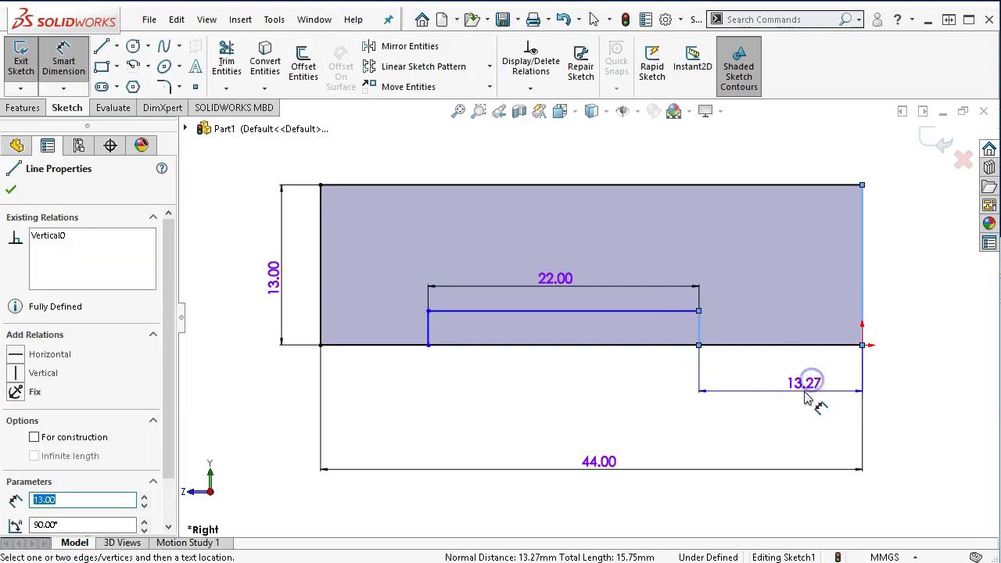
left_click(806, 397)
type("11")
key("Return")
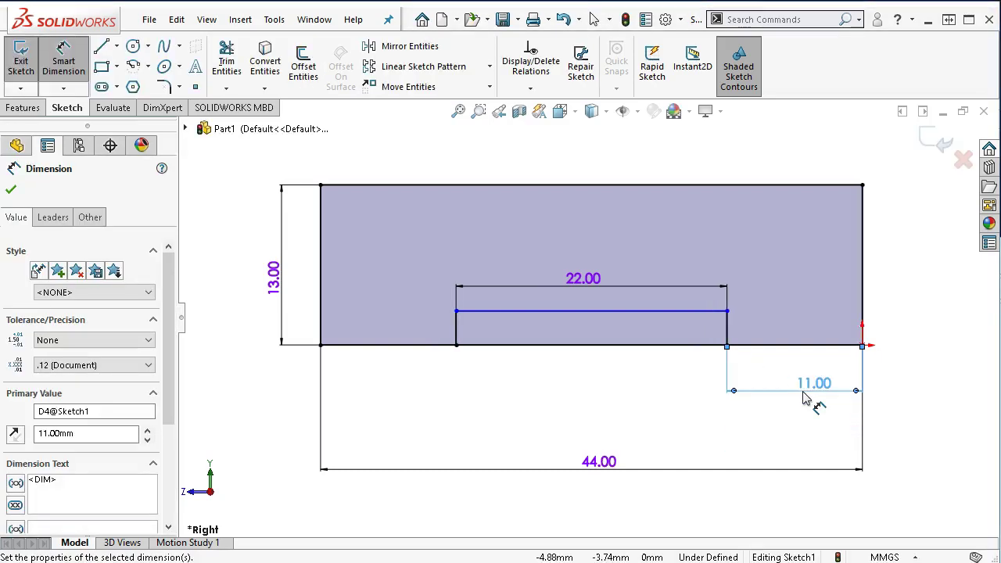
left_click(779, 391)
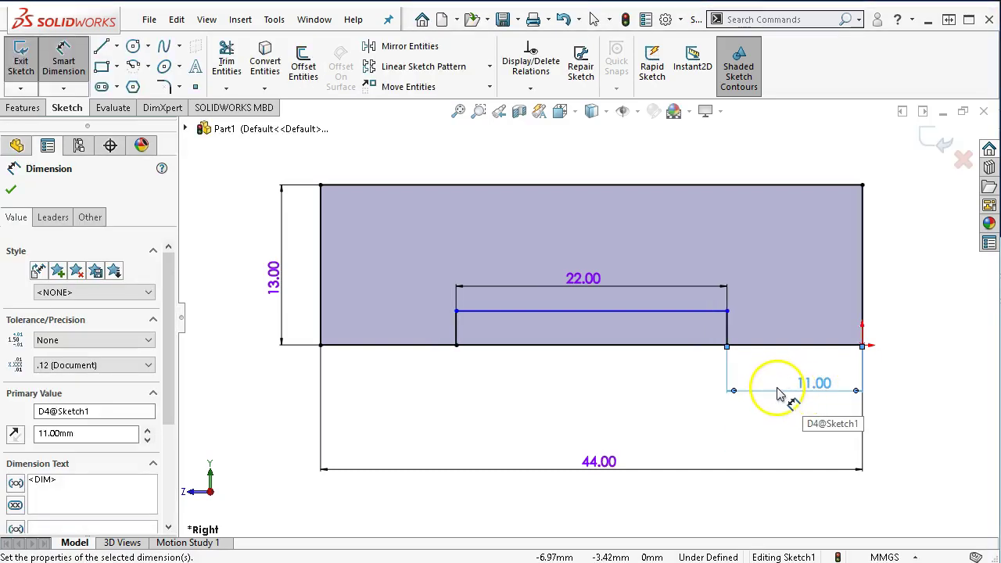
left_click(727, 329)
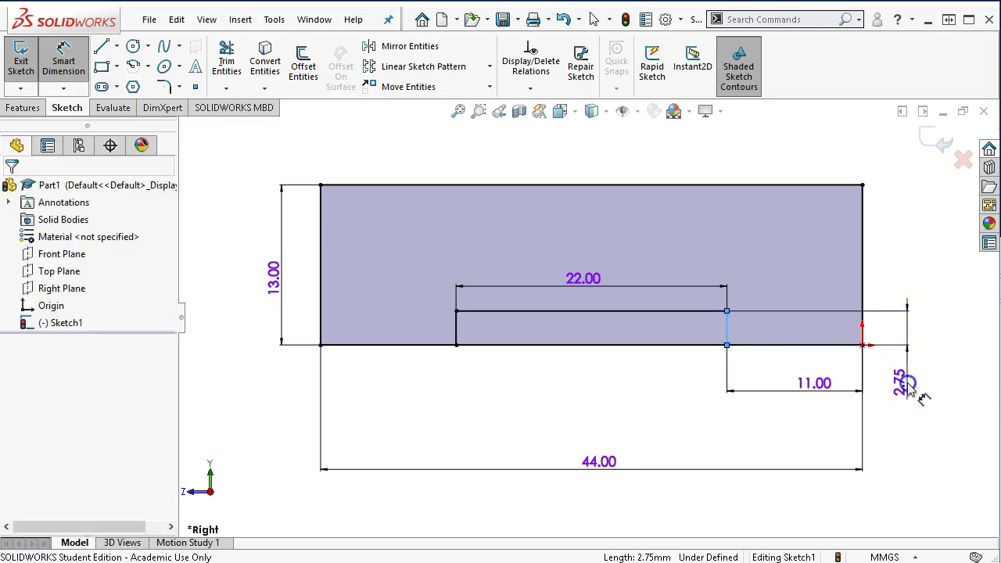
left_click(910, 388)
type("3")
key("Return")
left_click(97, 110)
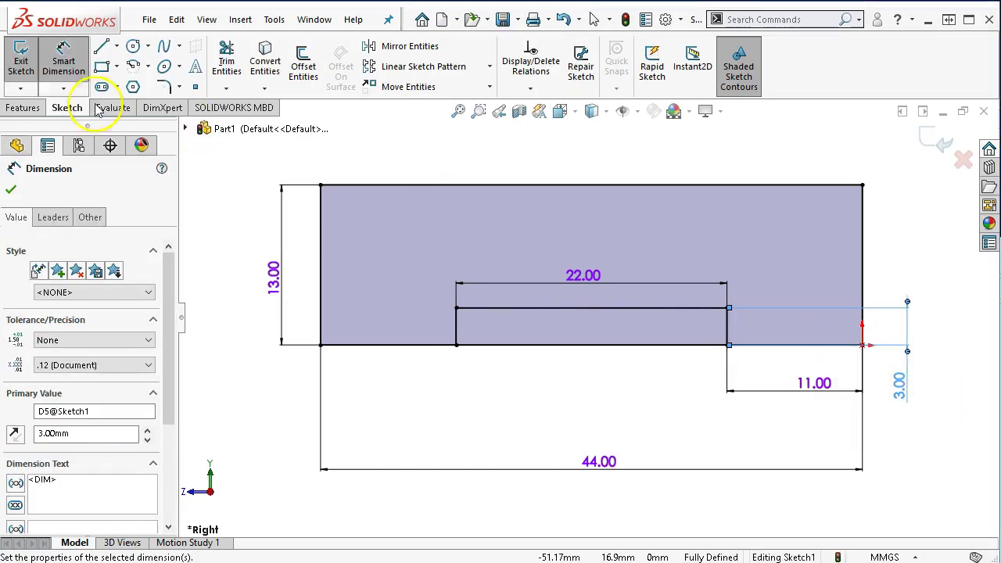
Extrude Sketch1's region Mid Plane to a total depth of 110 mm
left_click(22, 107)
left_click(28, 63)
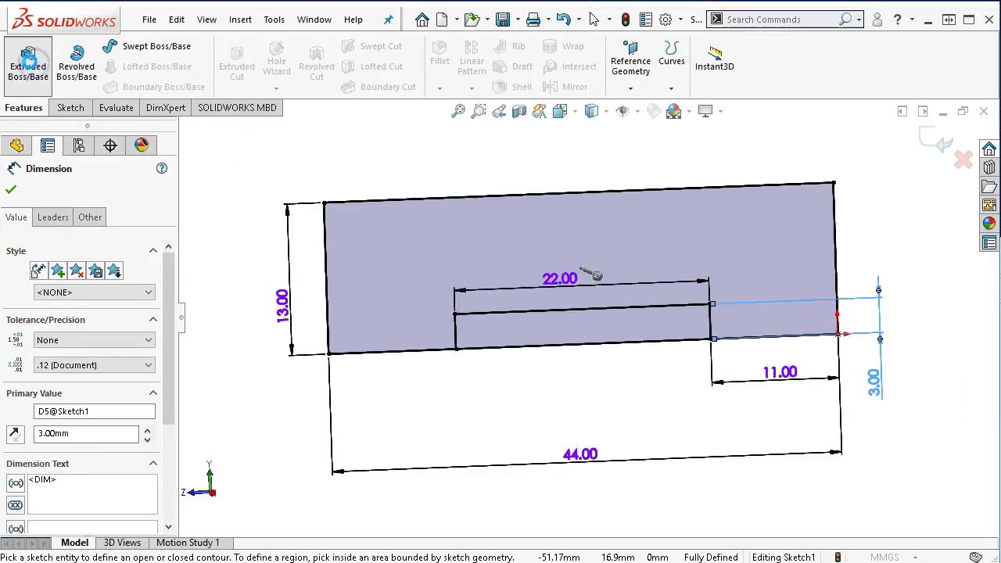
left_click(74, 278)
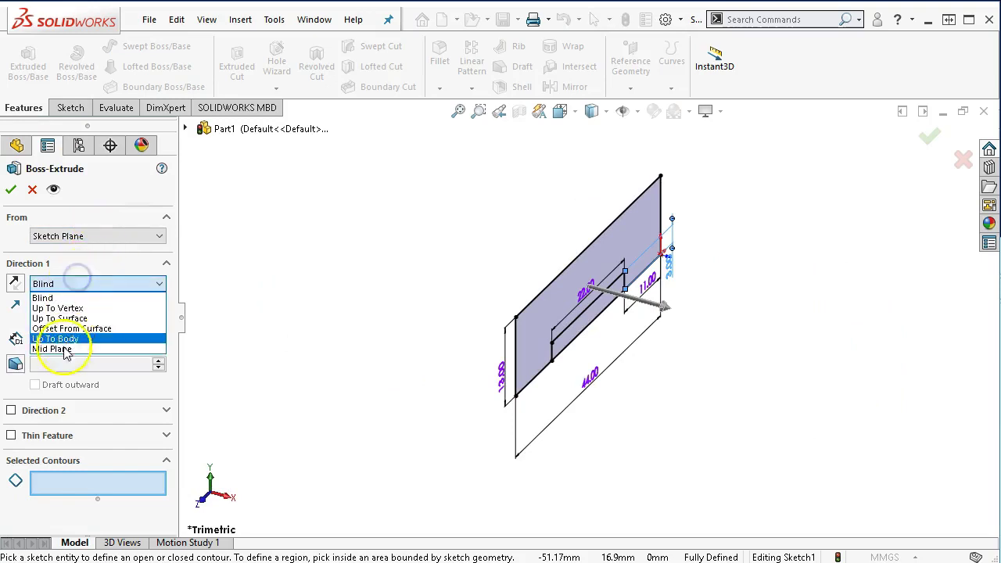
left_click(55, 349)
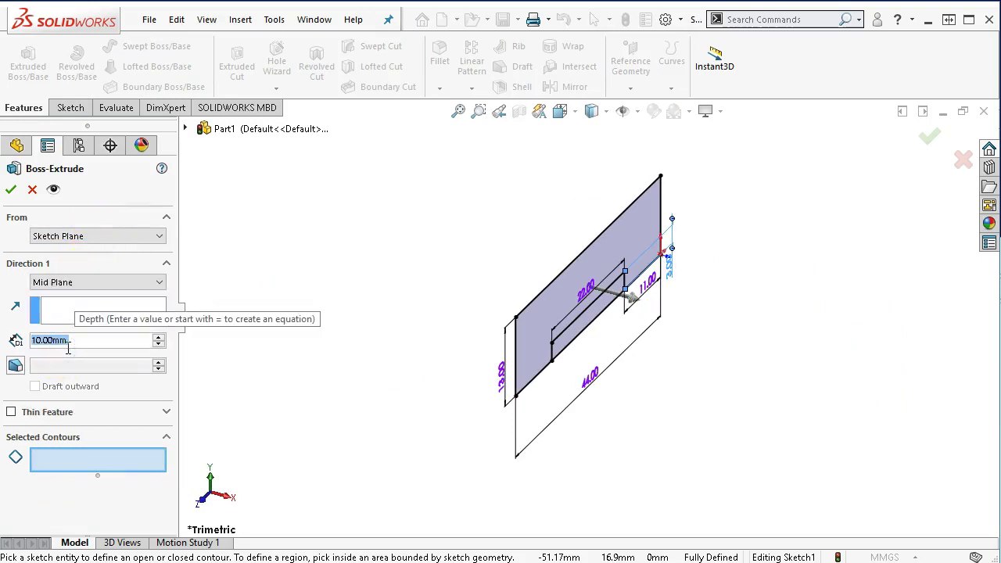
type("110")
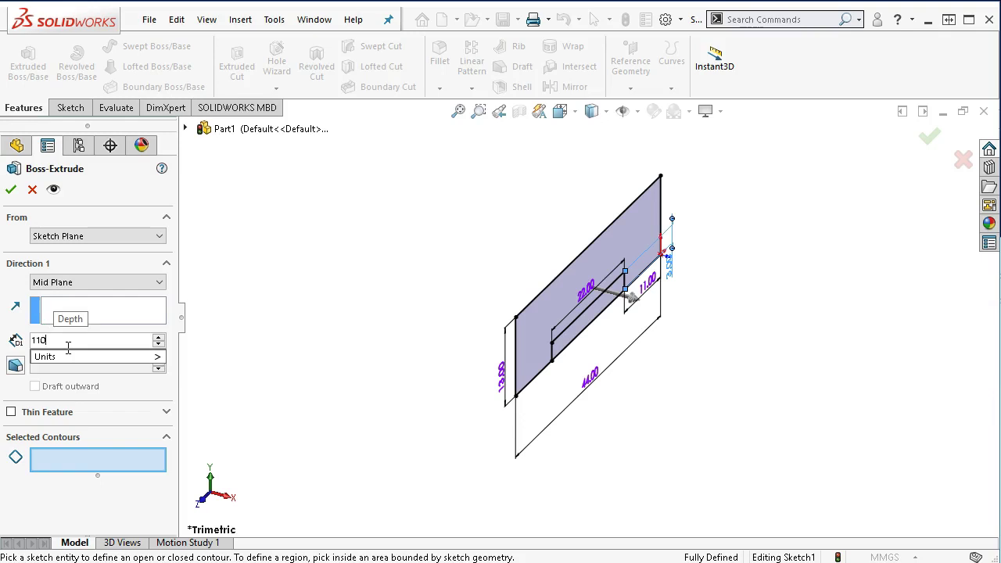
key("Return")
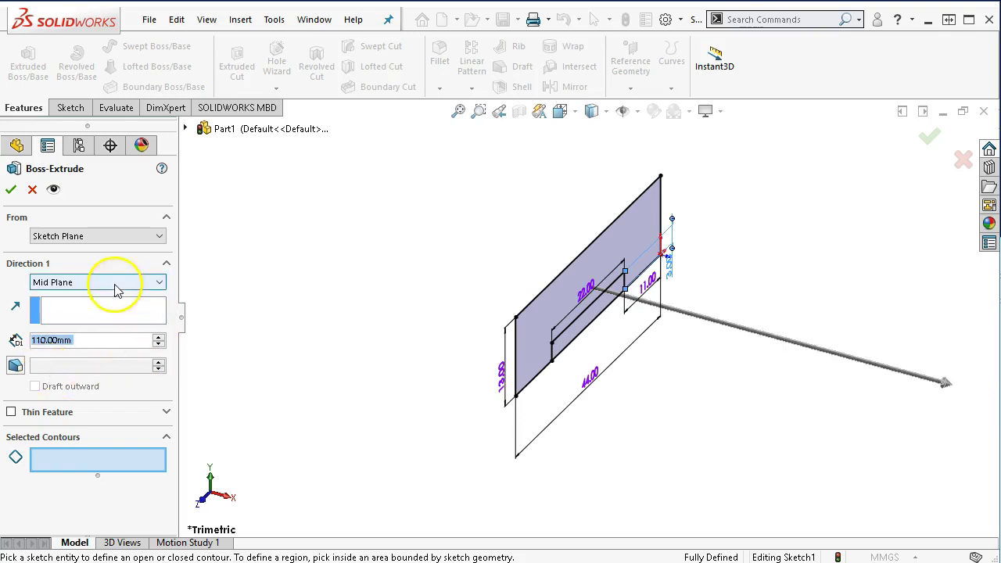
left_click(95, 459)
left_click(533, 330)
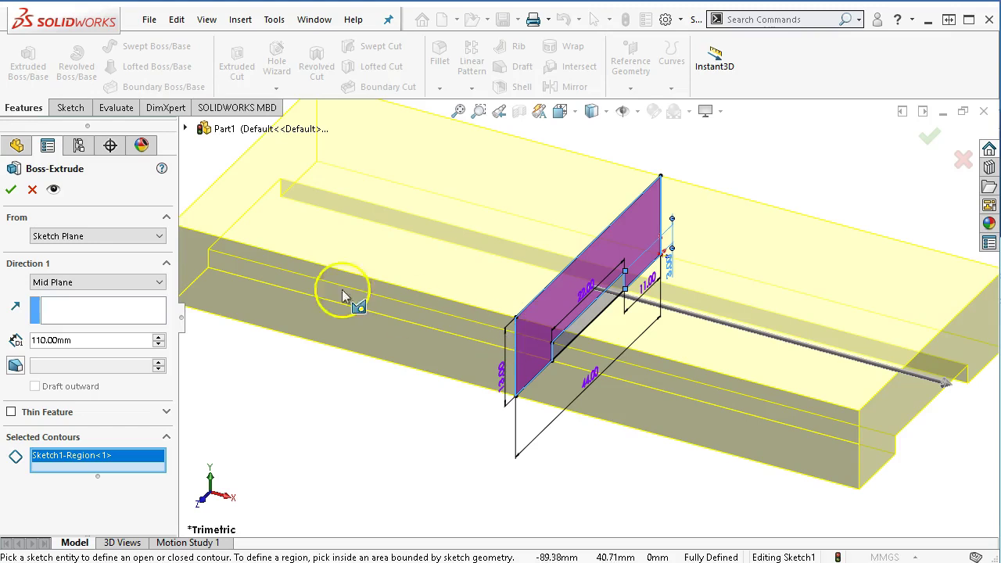
Accept the base extrusion and sketch a rectangle upward from the front face's bottom edge
left_click(12, 190)
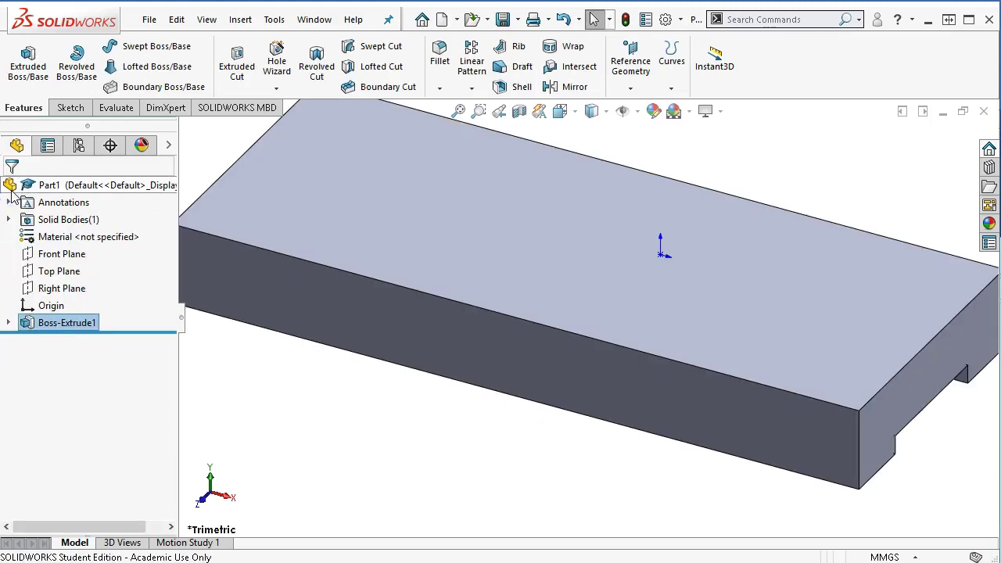
middle_click_drag(689, 365, 469, 375)
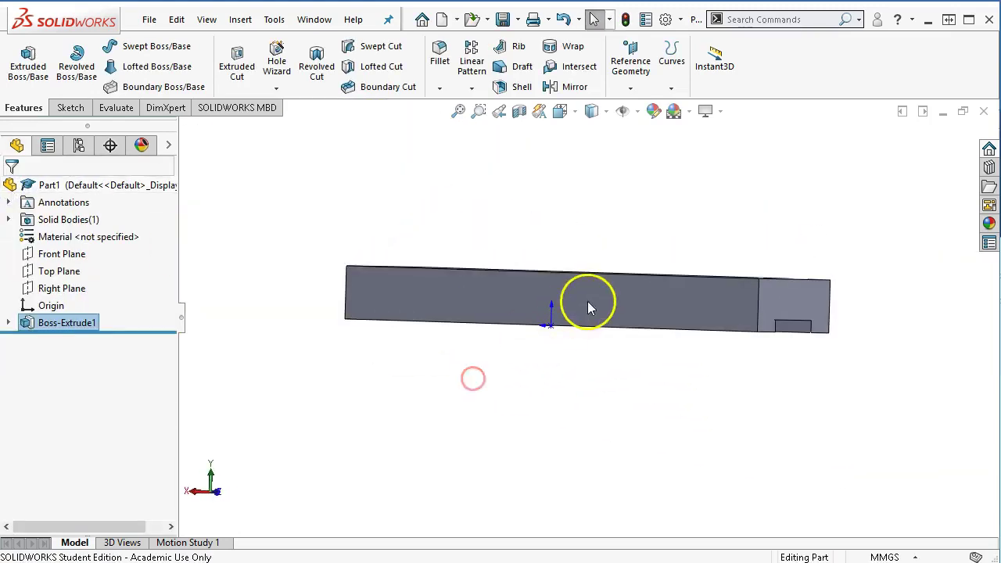
left_click(587, 302)
left_click(657, 256)
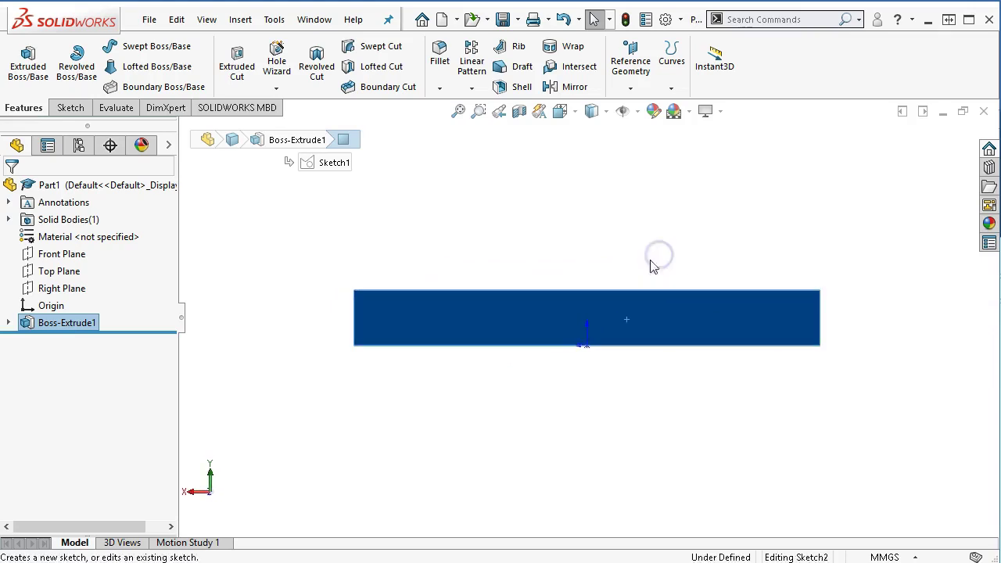
left_click(101, 67)
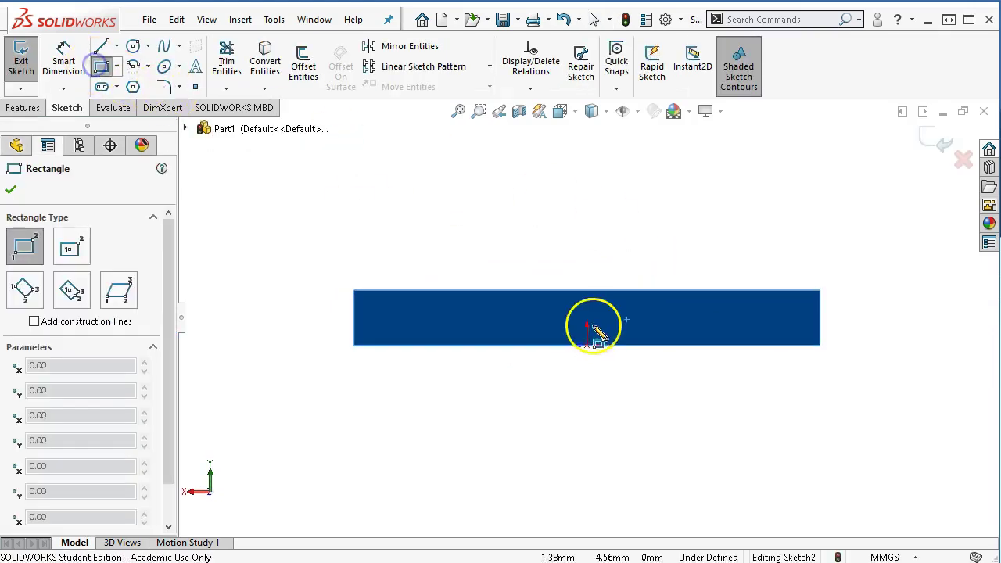
left_click(536, 344)
mouse_move(643, 205)
left_mouse_down()
mouse_move(661, 172)
mouse_move(660, 180)
left_mouse_up()
right_click(705, 203)
left_click(720, 213)
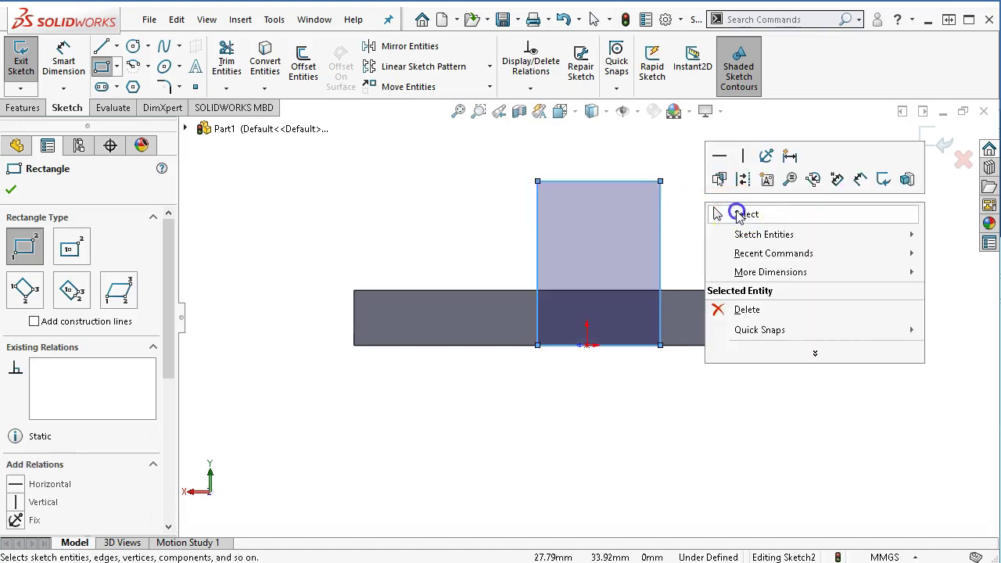
Centre the rectangle's bottom line on the origin with a Midpoint relation
left_click(589, 349)
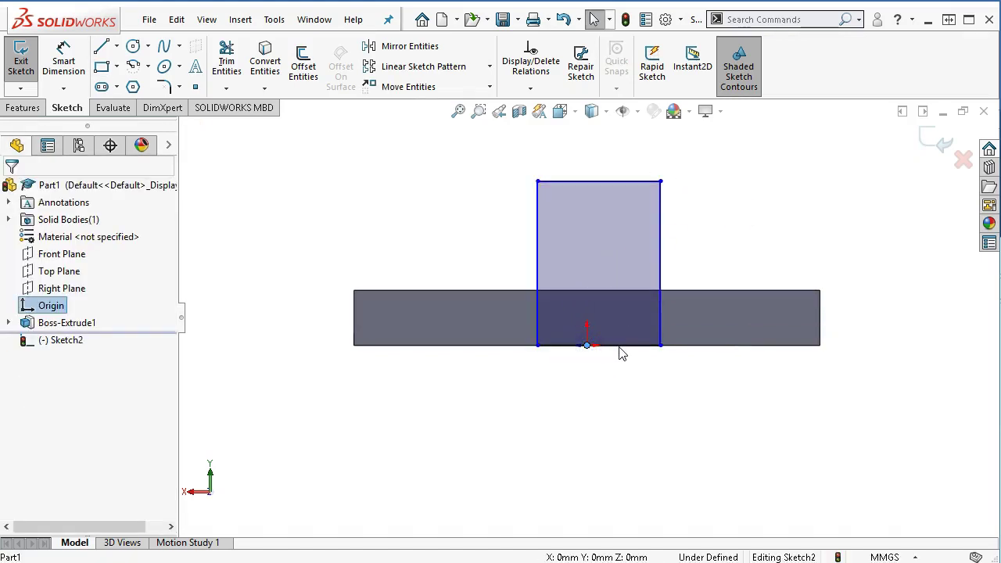
left_click(618, 352, "ctrl")
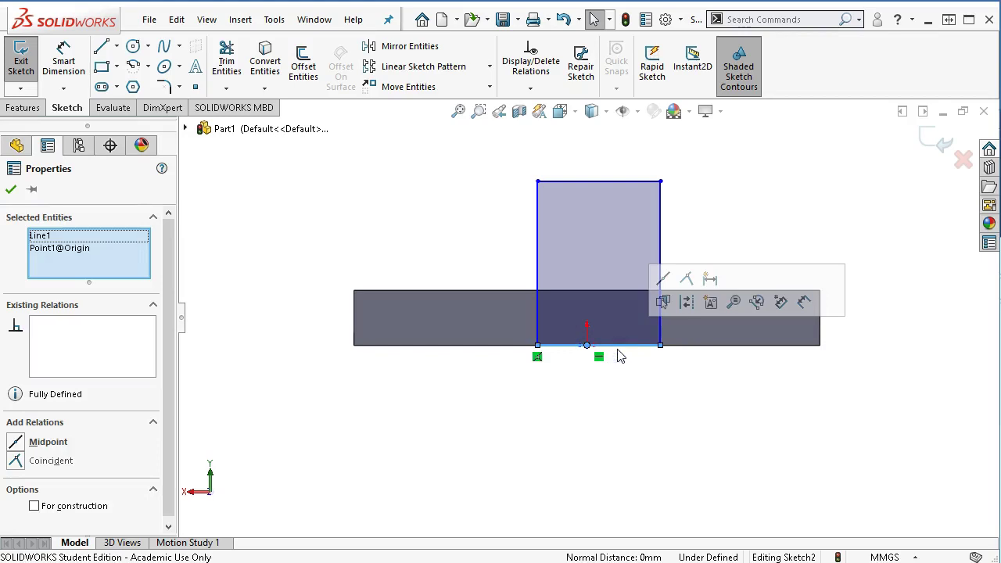
left_click(663, 278)
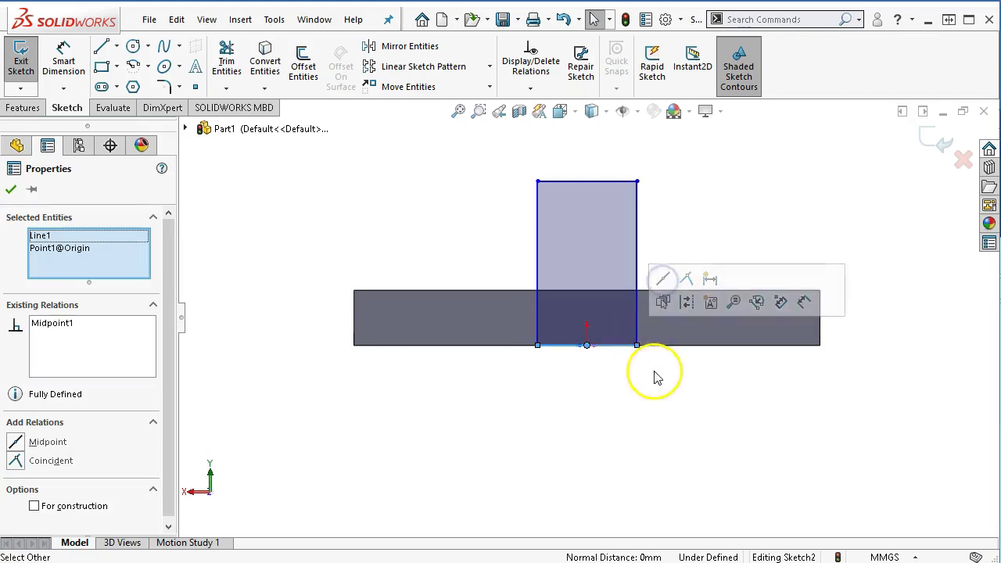
right_click(664, 349)
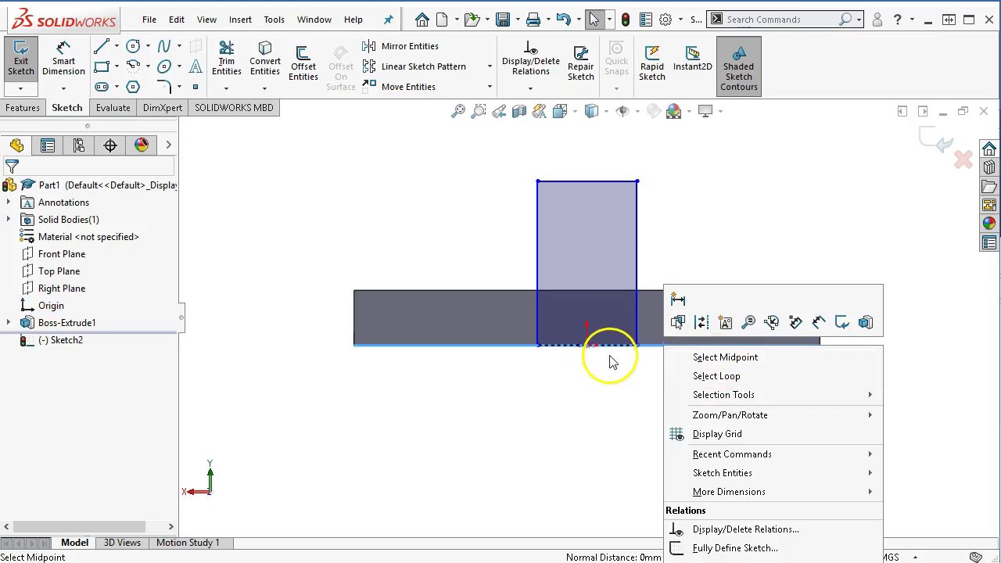
left_click(659, 235)
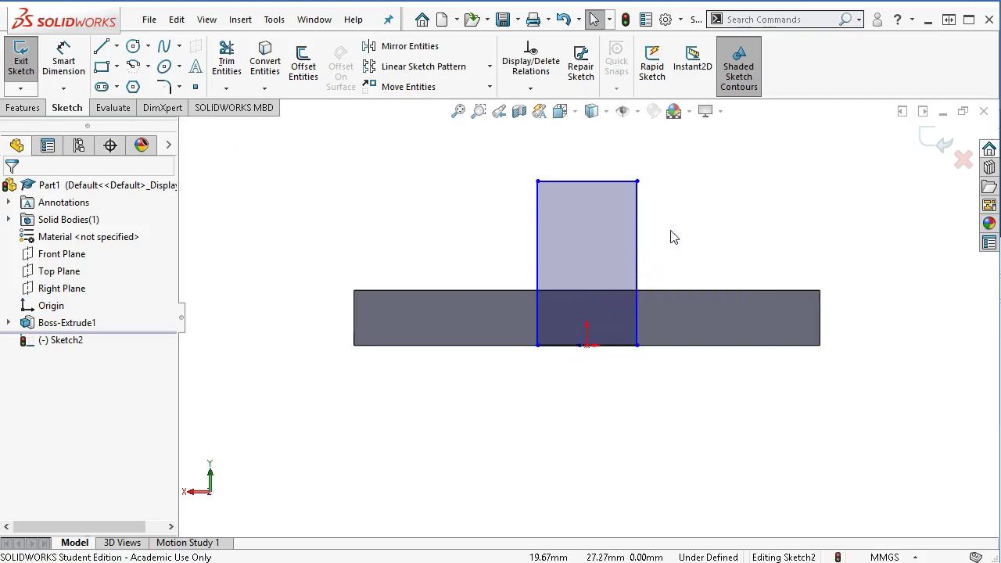
Dimension the rectangle's width to 44 mm
right_click(671, 229)
left_click(824, 206)
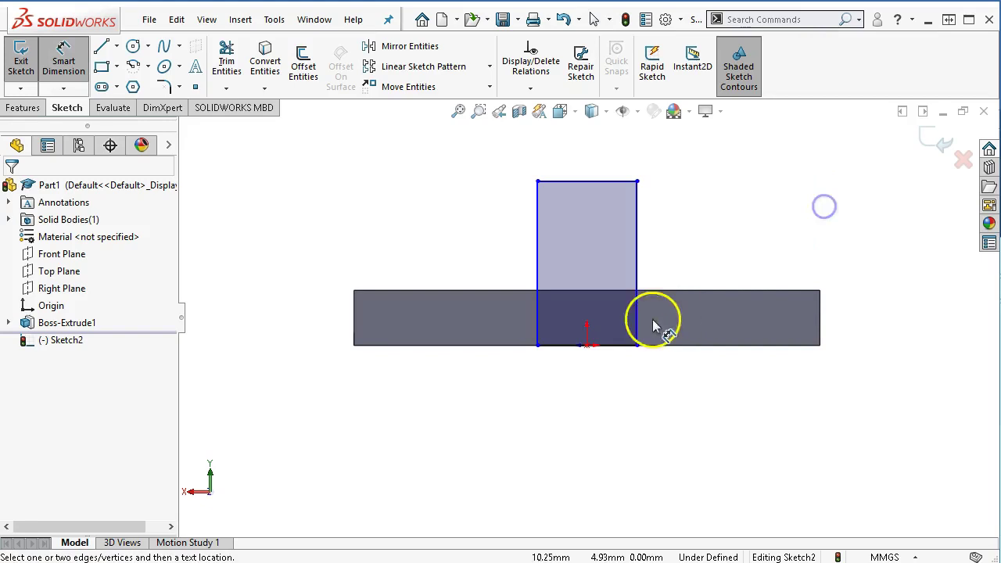
left_click(593, 345)
left_click(592, 393)
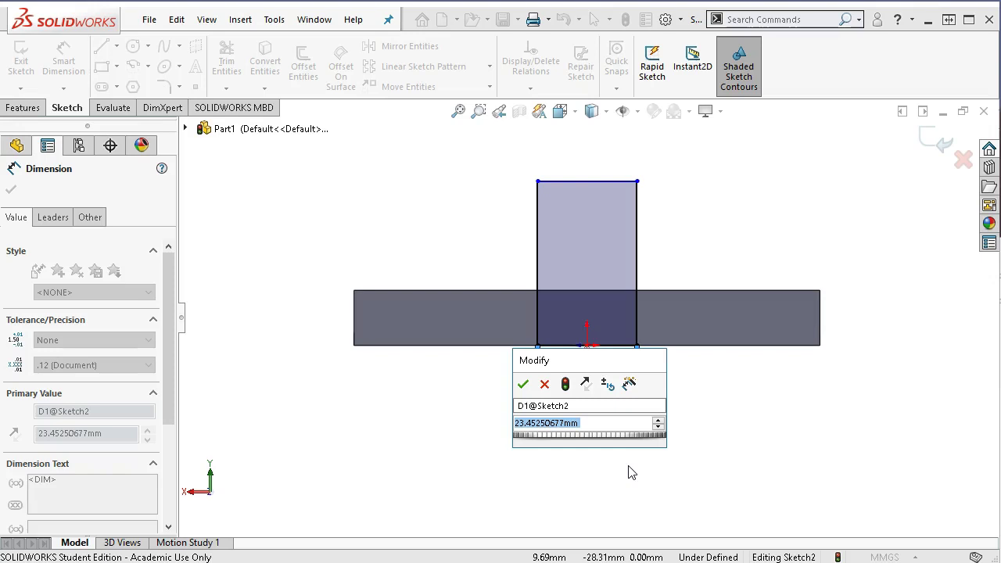
type("44")
key("Return")
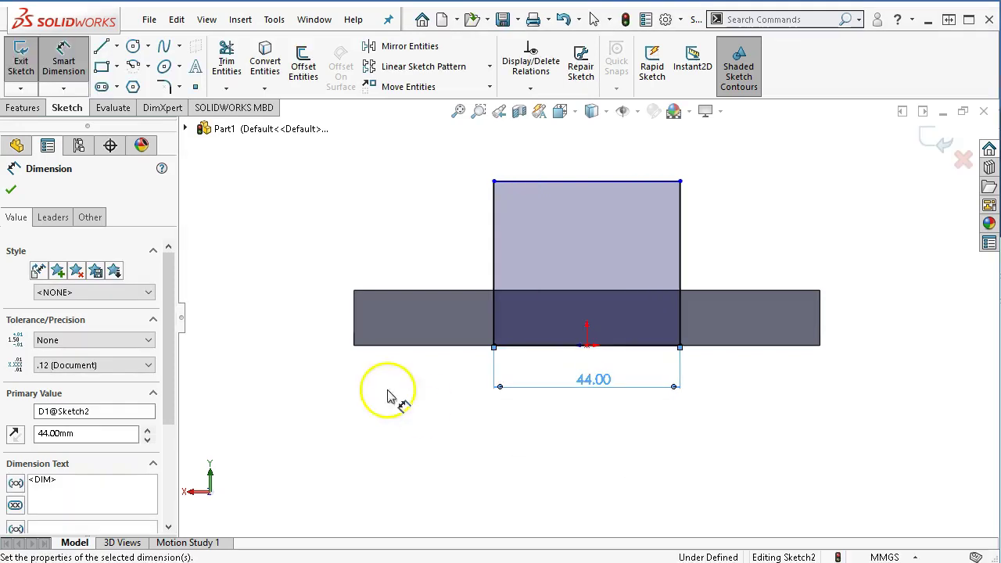
scroll(586, 264, "up", 2)
scroll(586, 264, "down", 2)
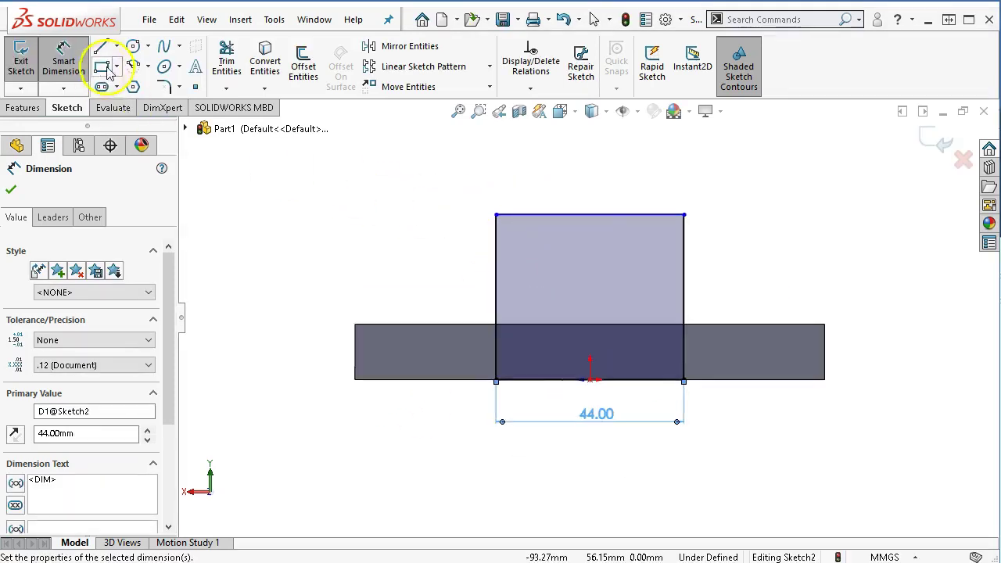
Draw a tangent arc from the rectangle's top-left corner to its top-right corner
left_click(147, 68)
left_click(157, 49)
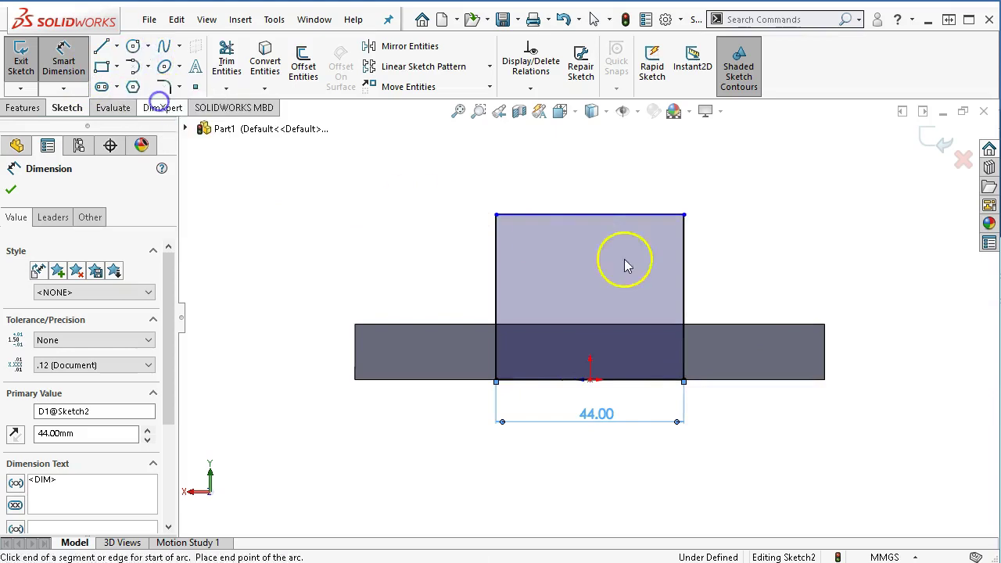
left_click(496, 215)
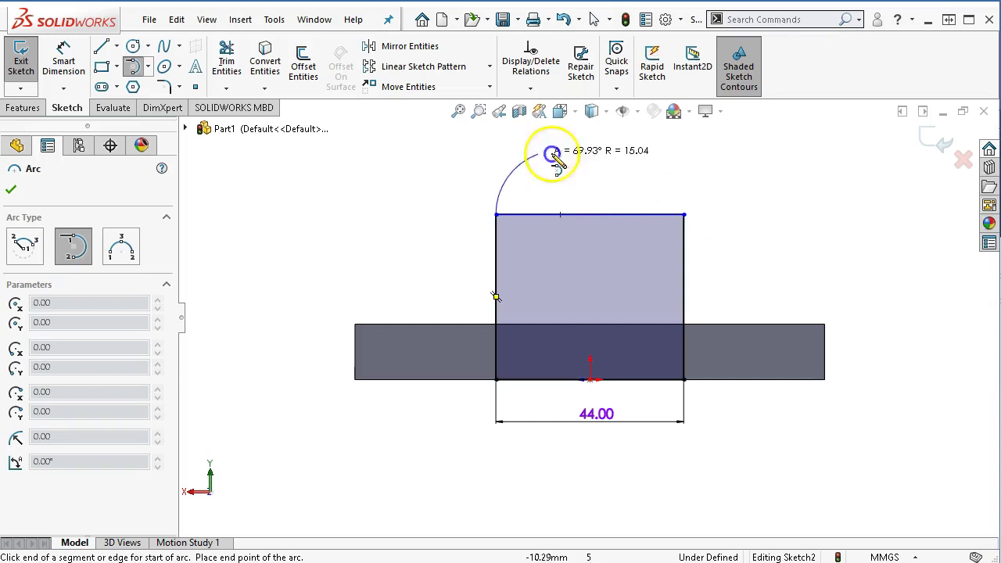
left_click(683, 215)
right_click(738, 225)
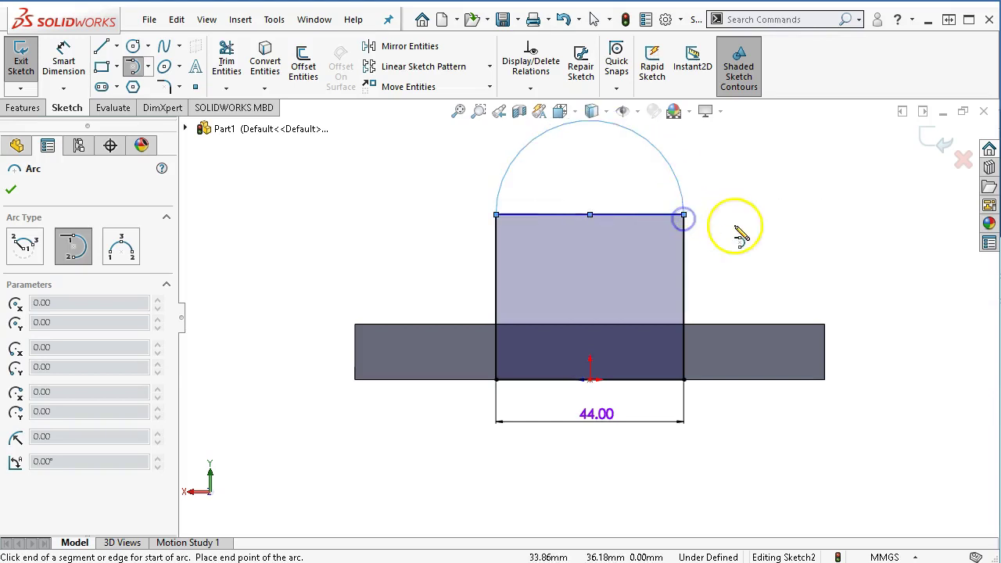
left_click(796, 241)
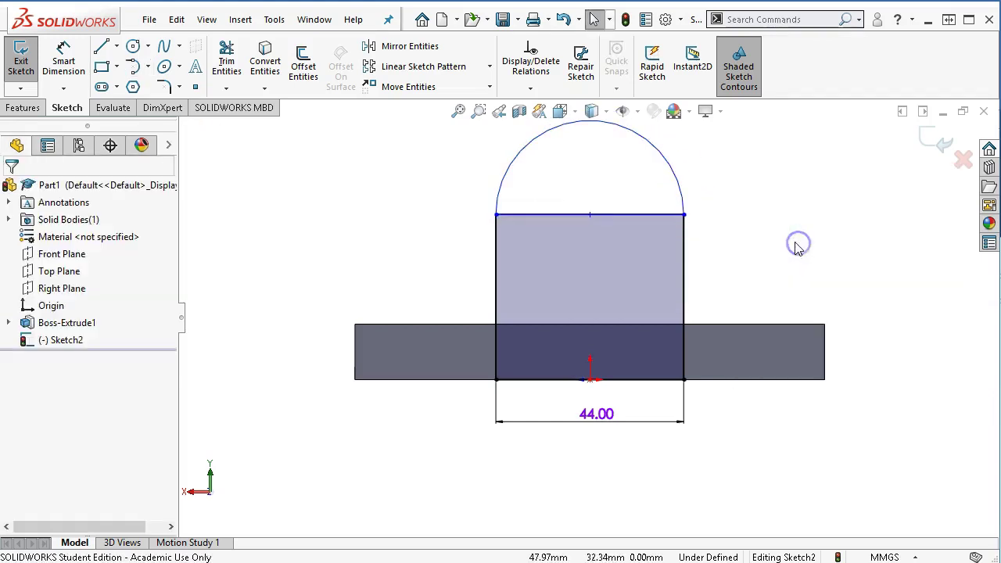
Convert the rectangle's top line to construction geometry and adjust the arc's left endpoint
left_click(642, 216)
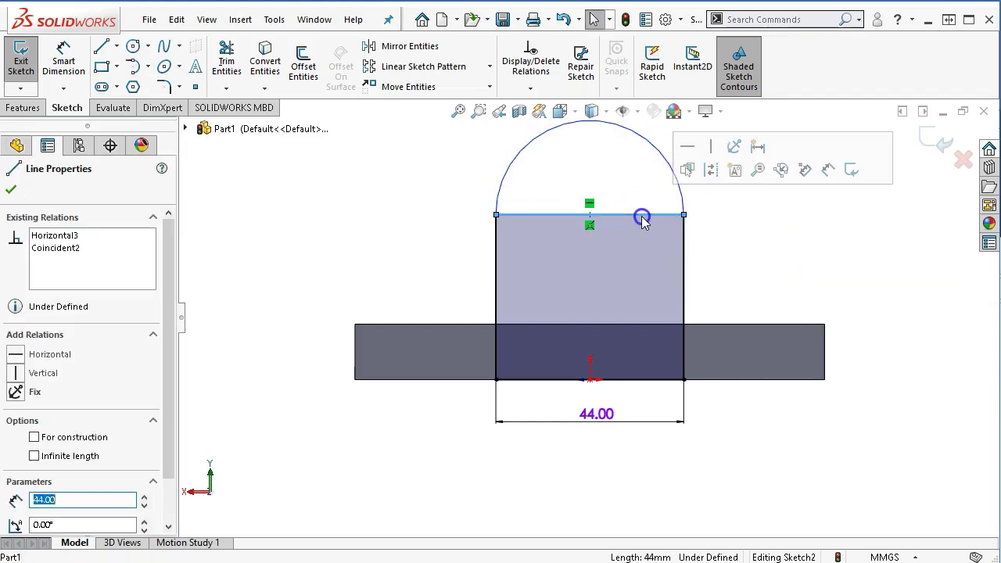
left_click(710, 172)
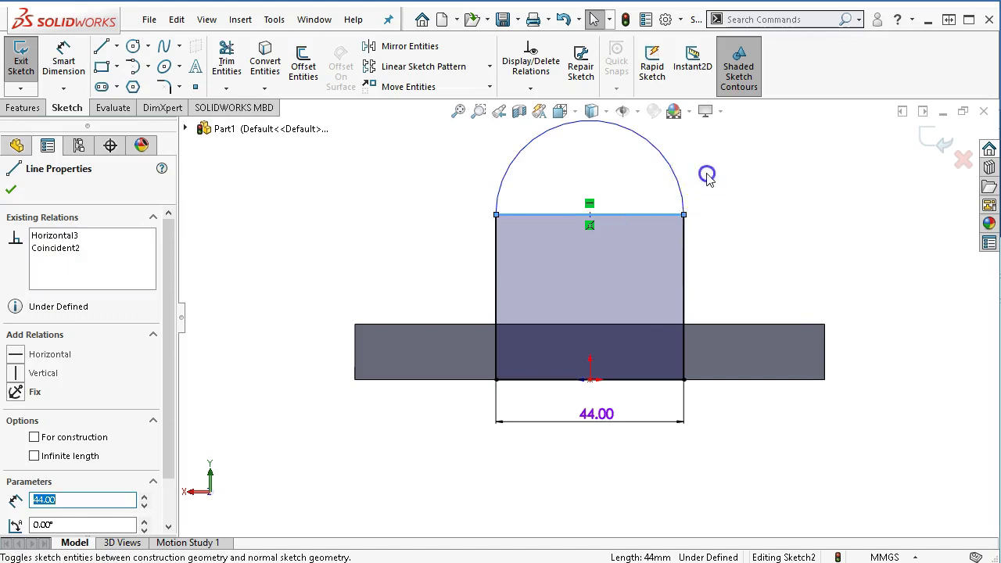
left_click(716, 232)
mouse_move(753, 298)
middle_mouse_down()
mouse_move(831, 282)
mouse_move(878, 306)
middle_mouse_up()
mouse_move(748, 352)
middle_mouse_down()
mouse_move(809, 344)
mouse_move(807, 394)
middle_mouse_up()
scroll(524, 295, "down", 2)
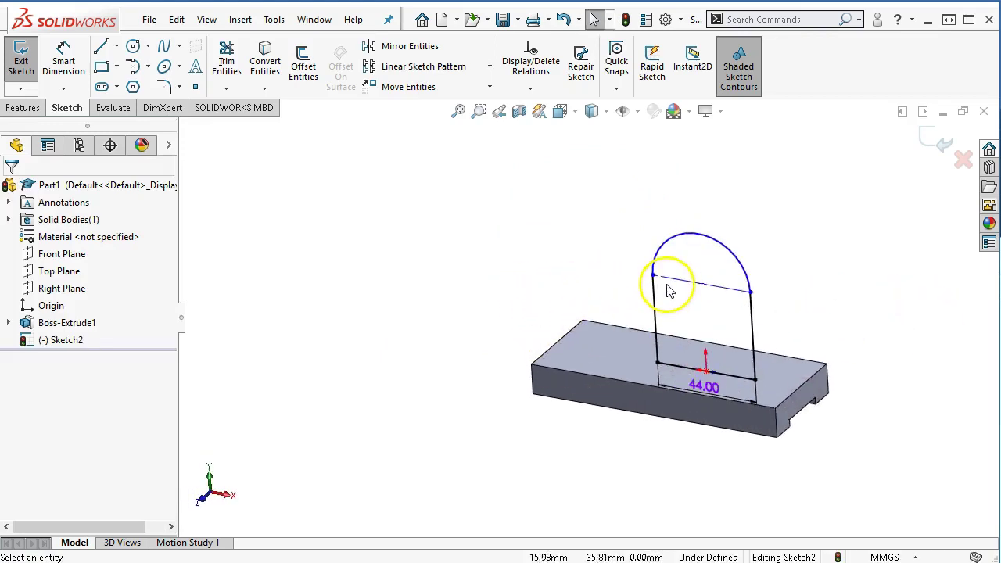
mouse_move(654, 275)
left_mouse_down()
mouse_move(655, 291)
mouse_move(654, 263)
left_mouse_up()
left_click(597, 258)
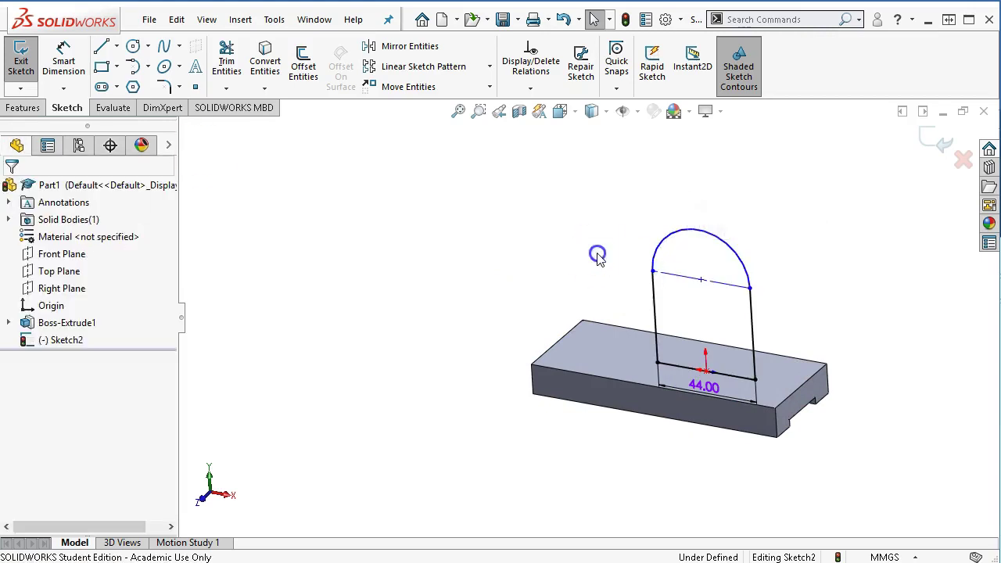
right_click(596, 251)
left_click(757, 229)
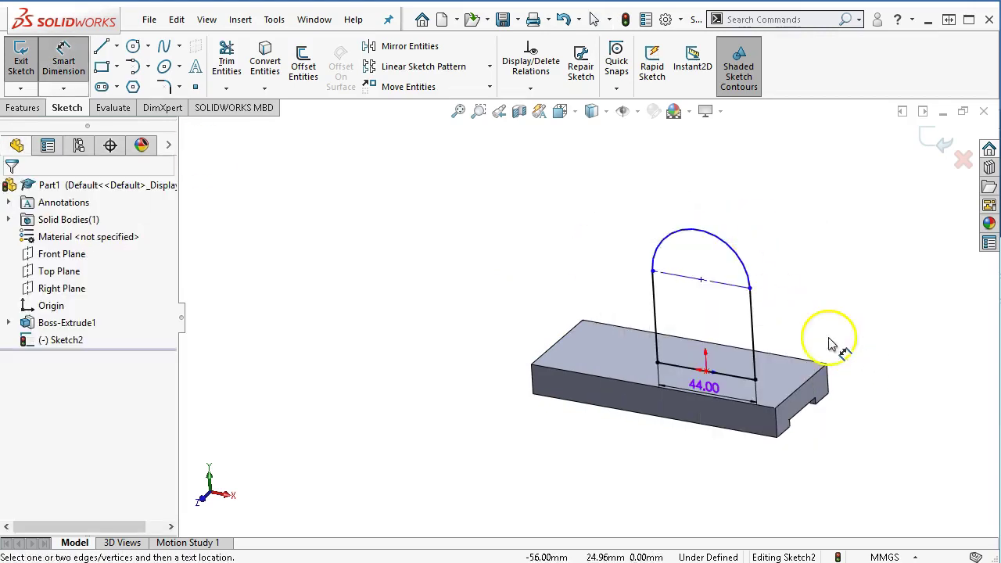
Dimension the right vertical line to 37 mm and the arc to R22
left_click(757, 348)
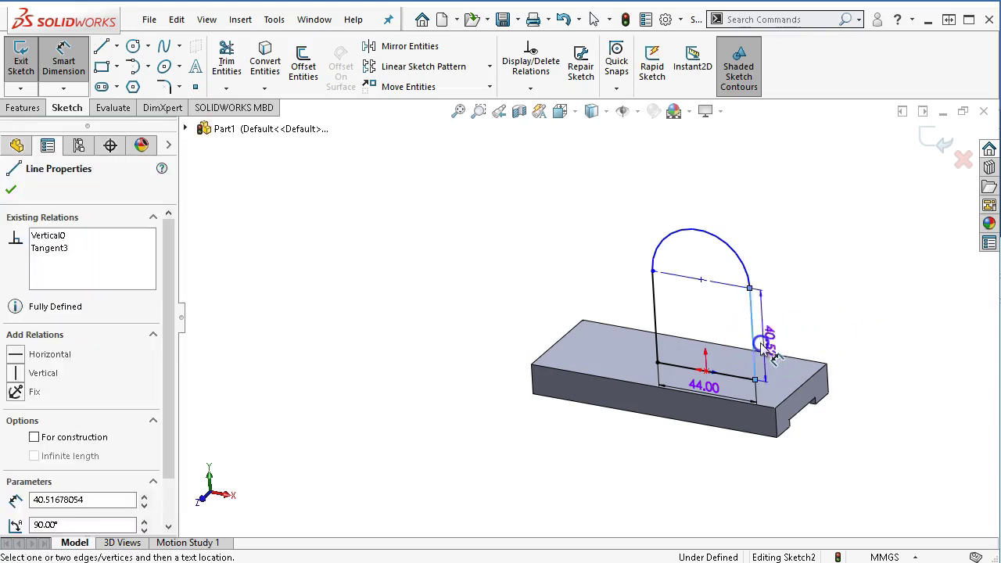
left_click(875, 377)
type("37")
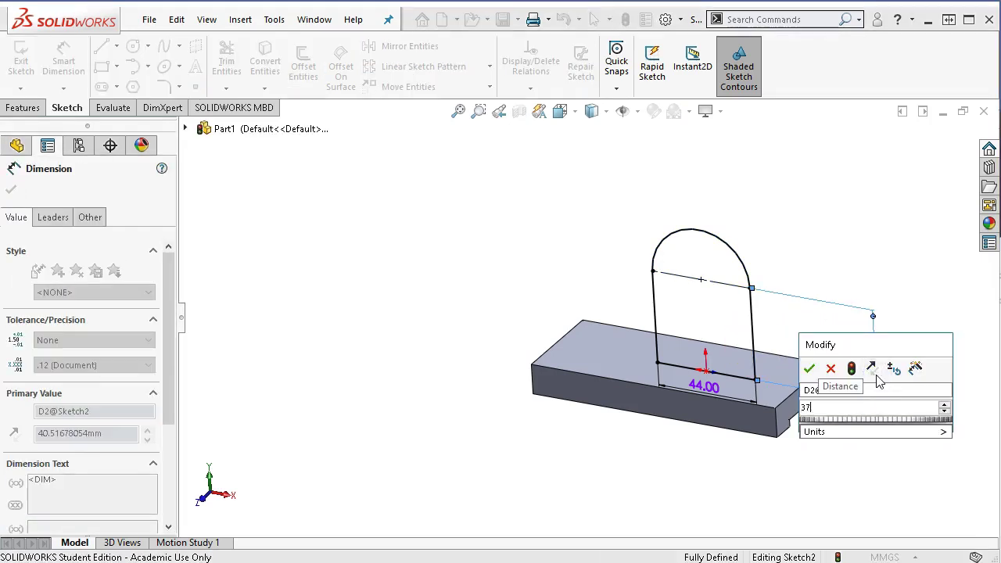
key("Return")
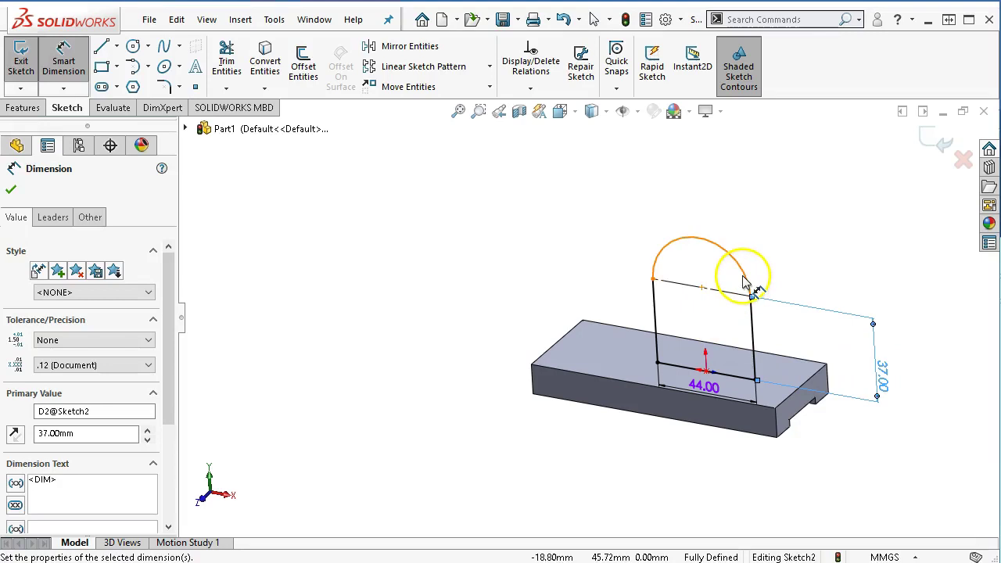
left_click(744, 273)
left_click(777, 250)
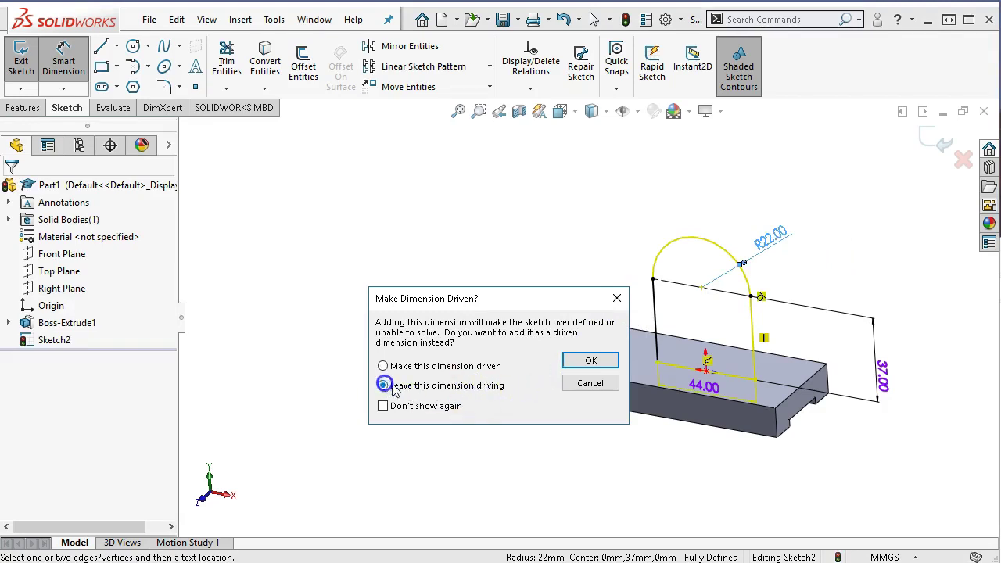
left_click(588, 362)
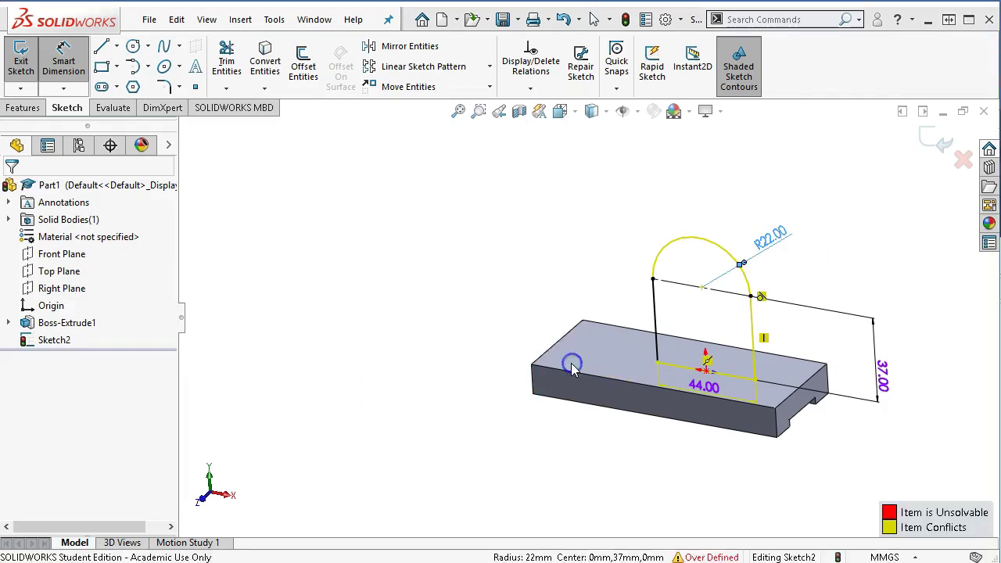
Make the 44.00 width dimension driven so the sketch is fully defined
right_click(431, 267)
left_click(472, 314)
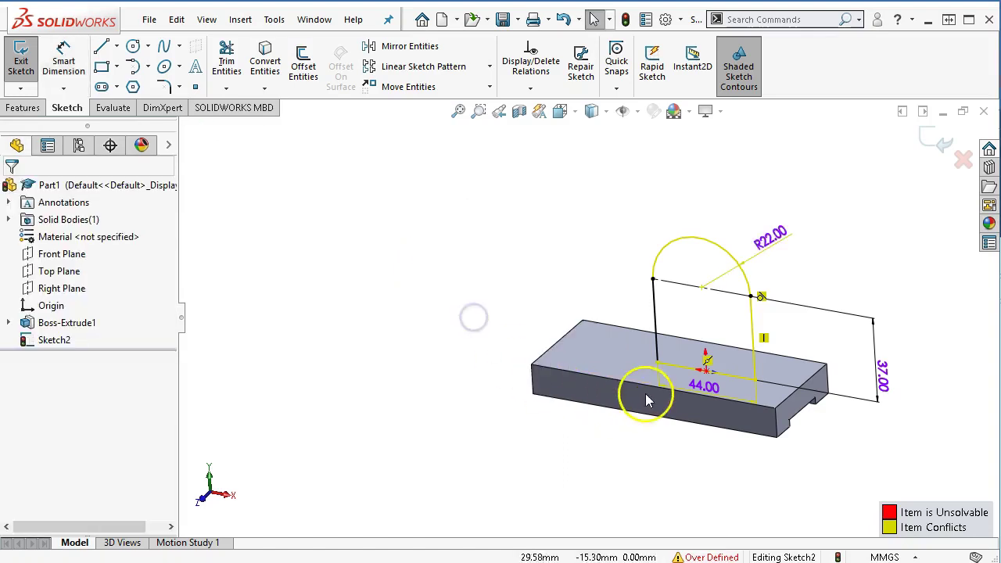
left_click(696, 388)
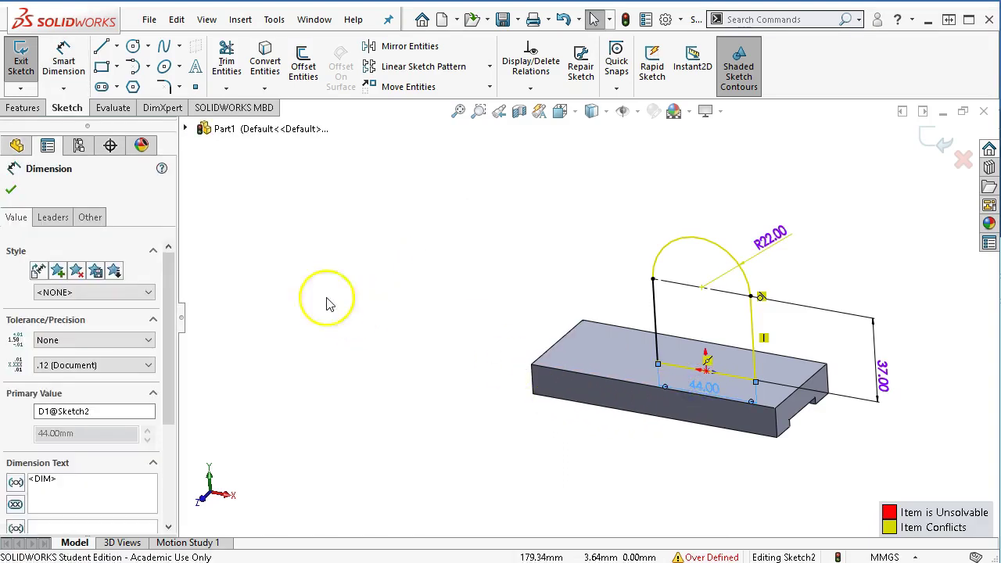
left_click(89, 218)
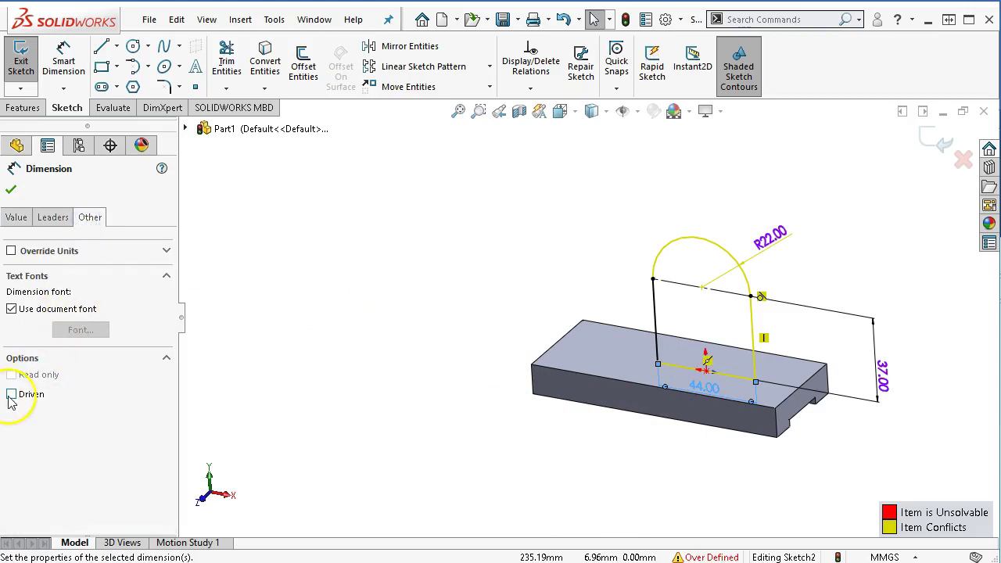
left_click(12, 395)
left_click(11, 190)
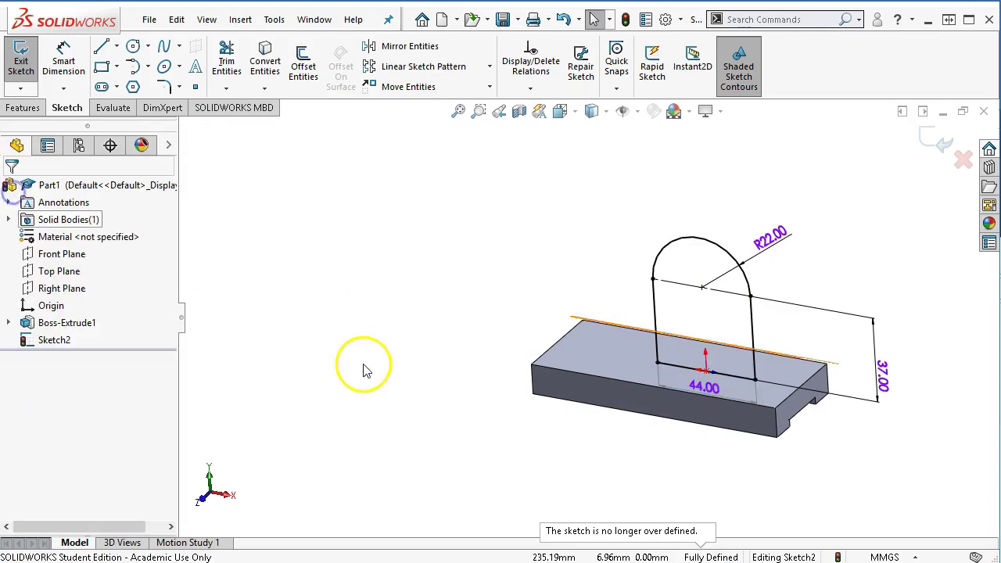
left_click(364, 364)
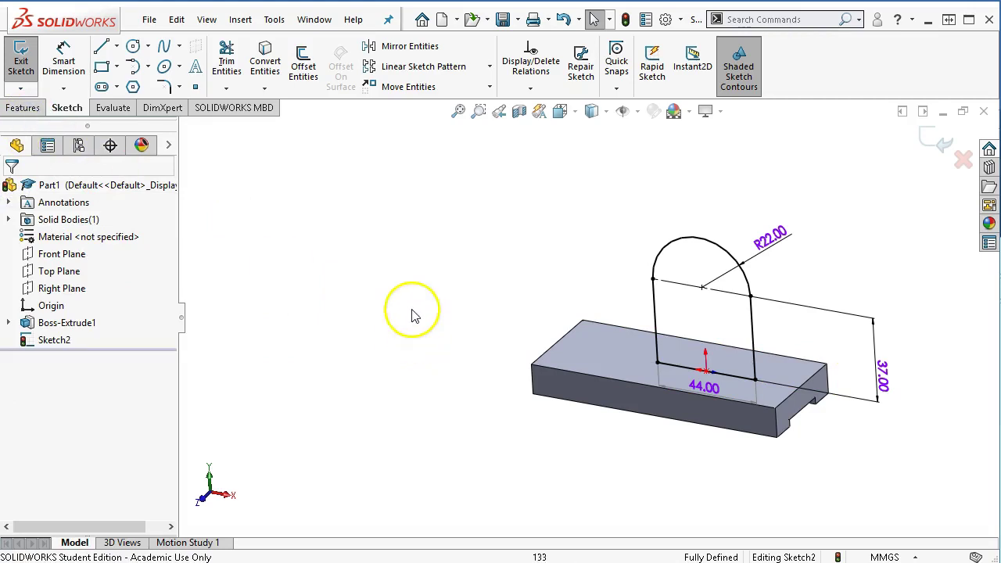
Draw a circle at the arc's centre and dimension its diameter to 16 mm
left_click(133, 47)
left_click(703, 288)
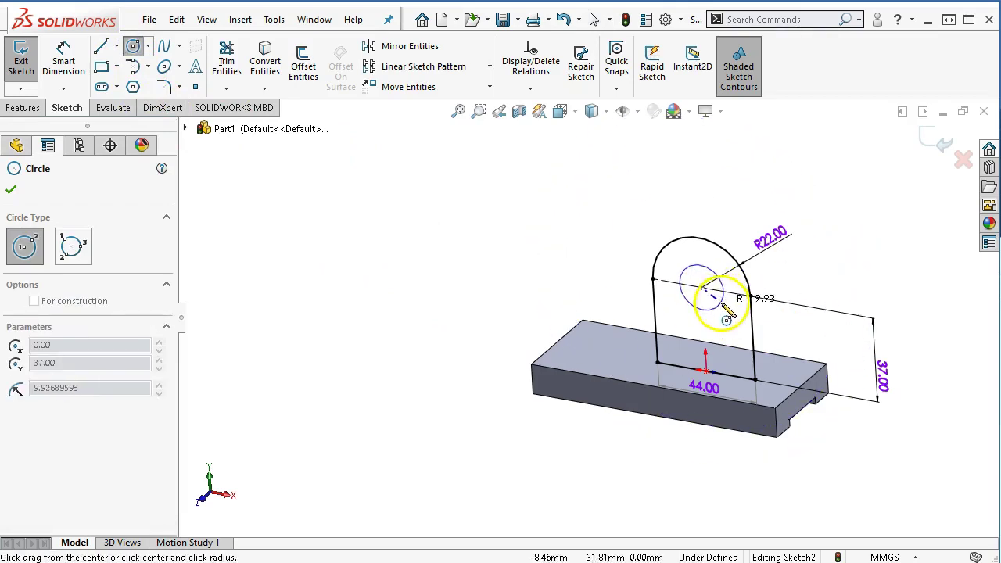
left_click(722, 303)
right_click(836, 249)
left_click(990, 227)
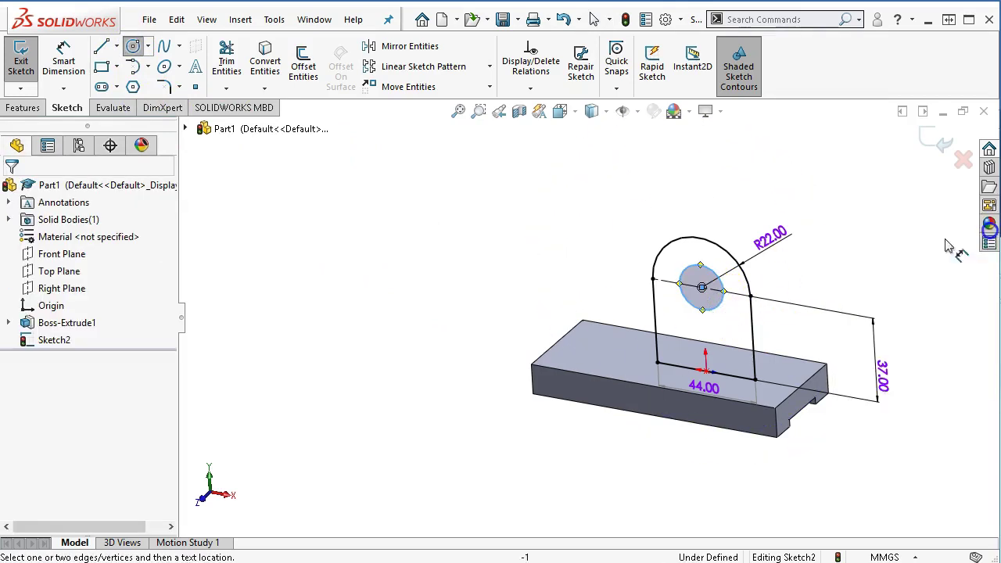
left_click(706, 267)
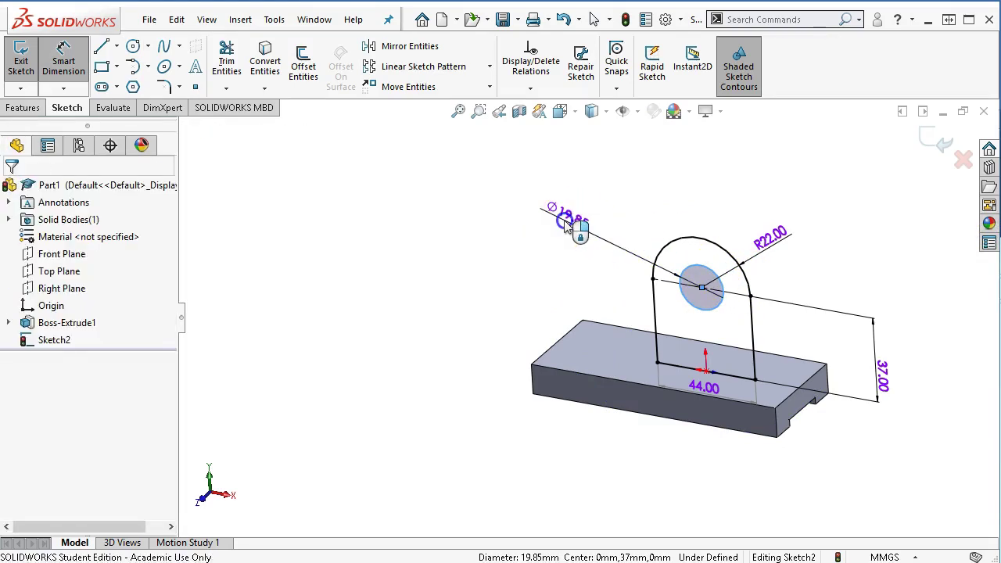
left_click(567, 223)
type("16")
key("Return")
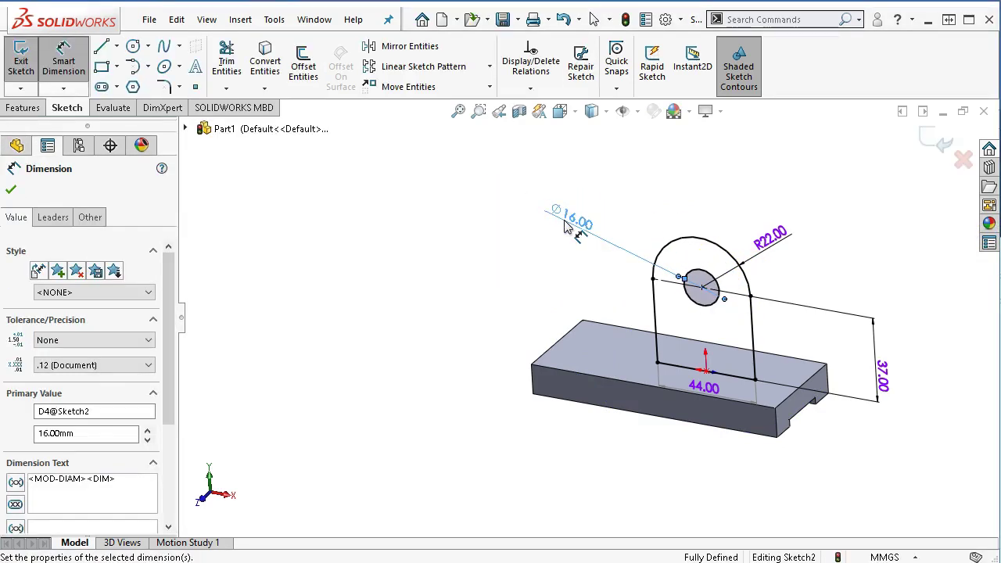
right_click(565, 227)
left_click(576, 278)
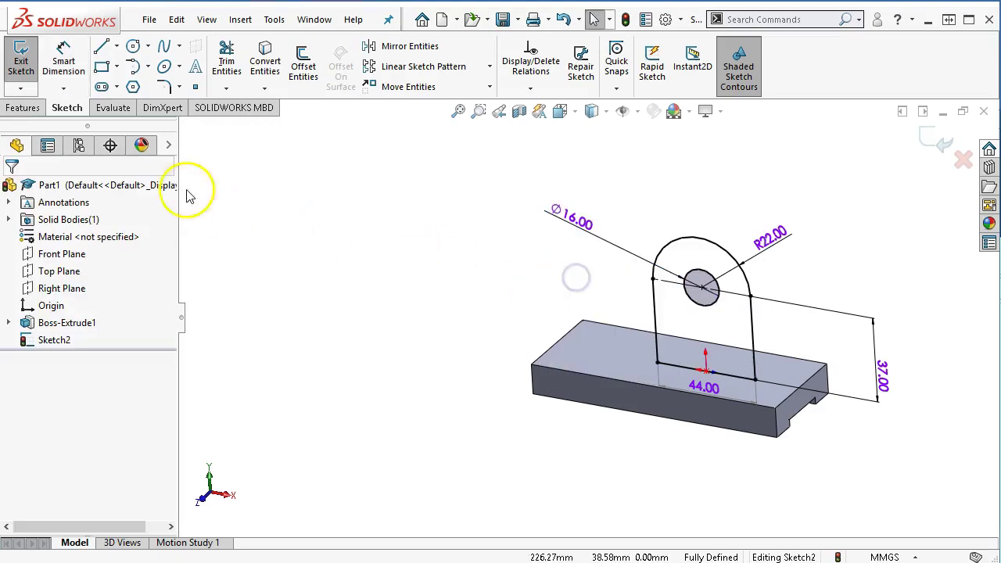
left_click(10, 108)
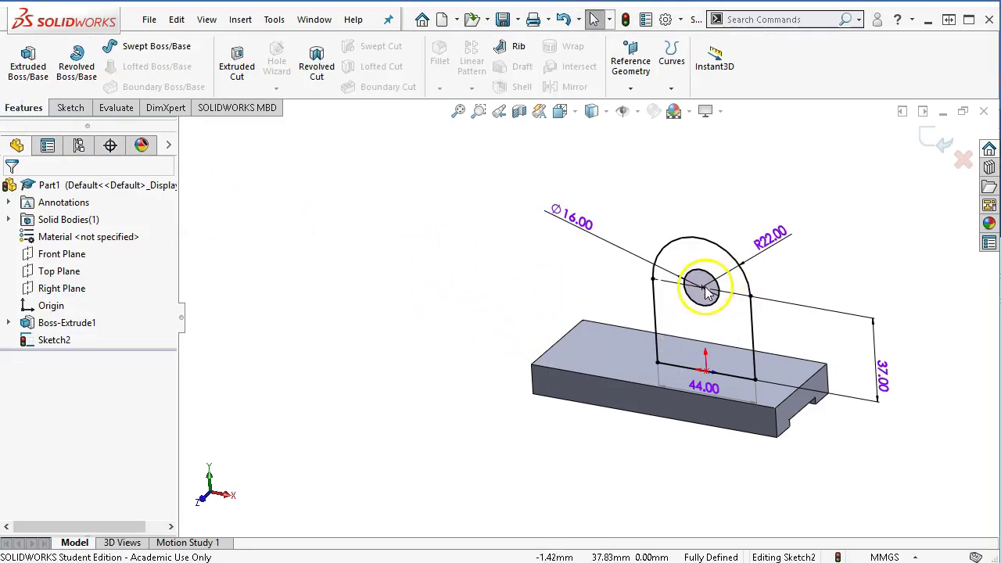
Extrude the tab sketch 11 mm blind in the reversed direction as Boss-Extrude2
left_click(28, 66)
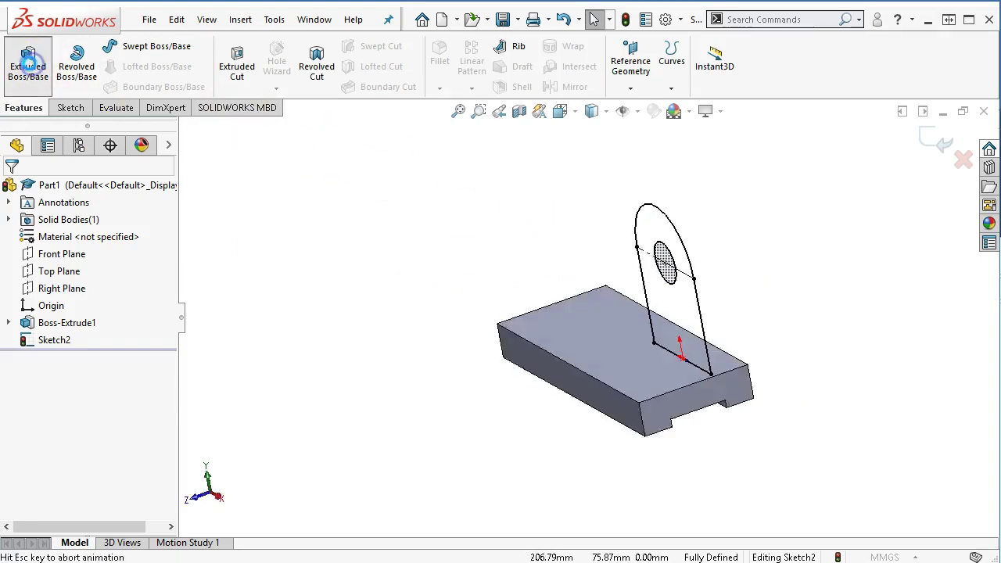
middle_click_drag(553, 454, 313, 360)
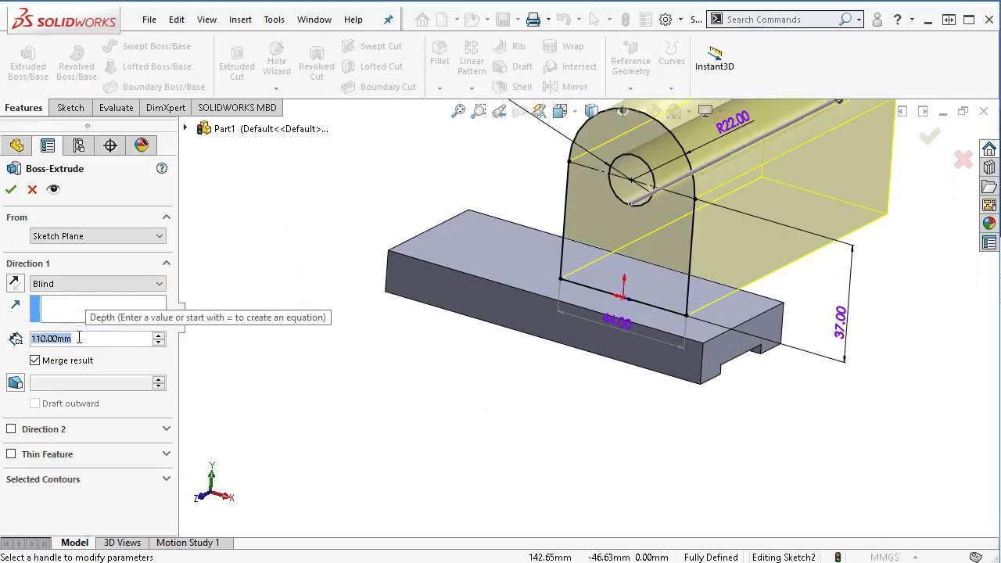
type("11")
key("Return")
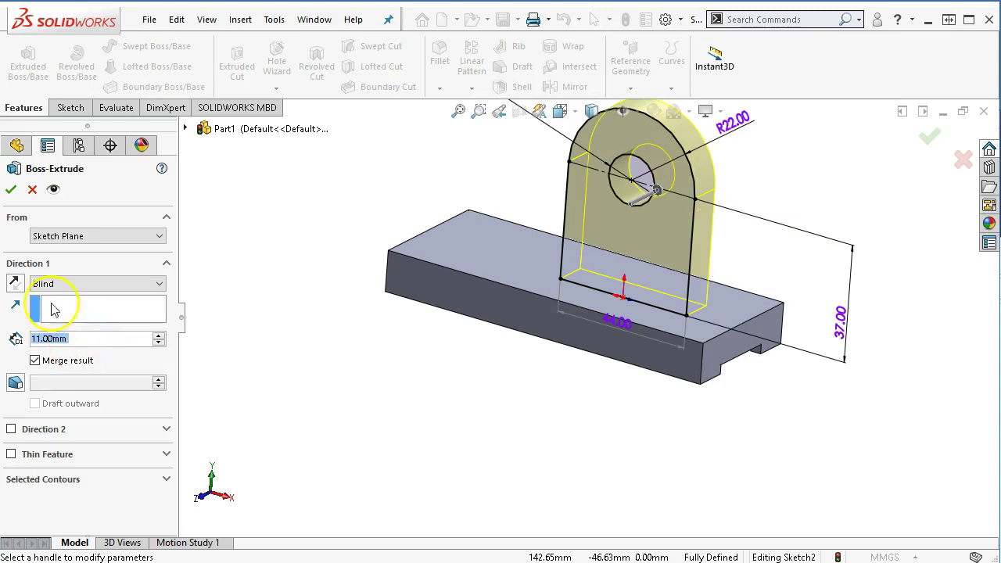
left_click(15, 283)
middle_click_drag(402, 449, 367, 489)
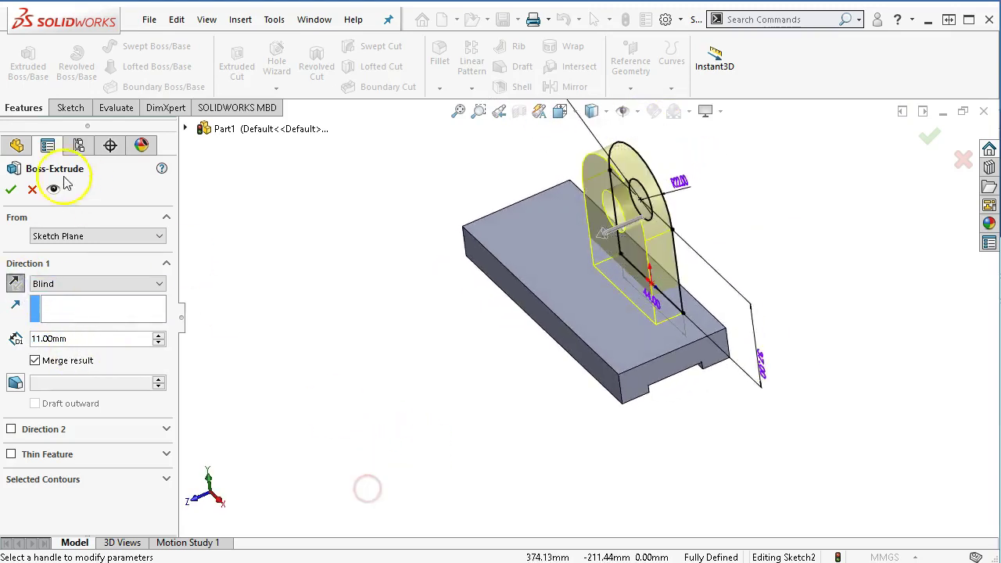
left_click(11, 190)
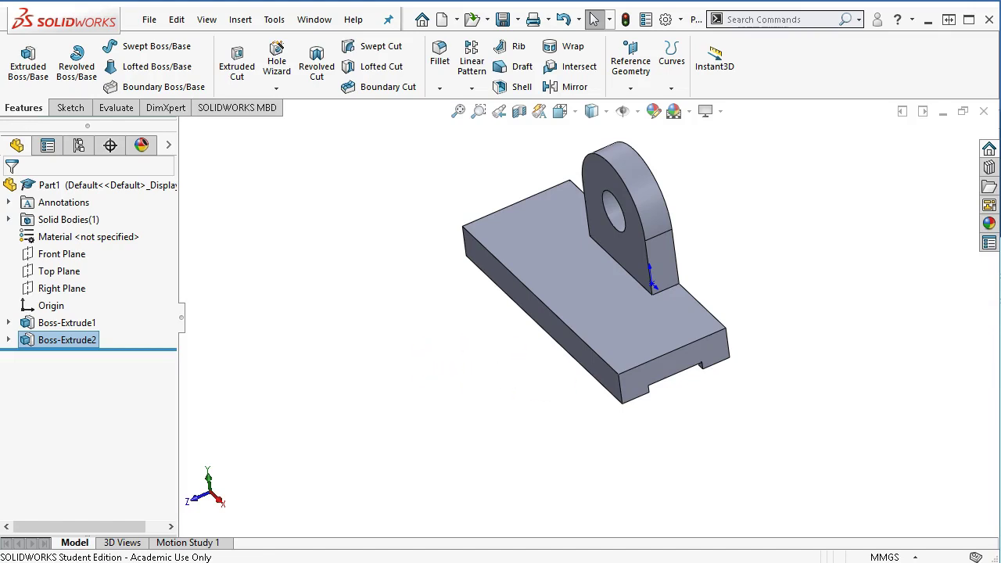
key("alt+Tab")
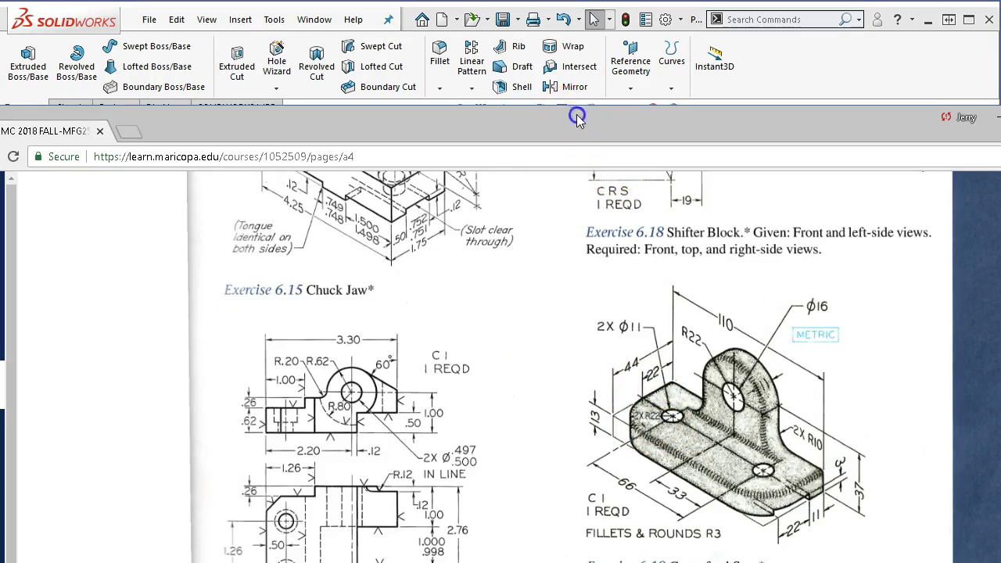
left_click_drag(577, 117, 579, 273)
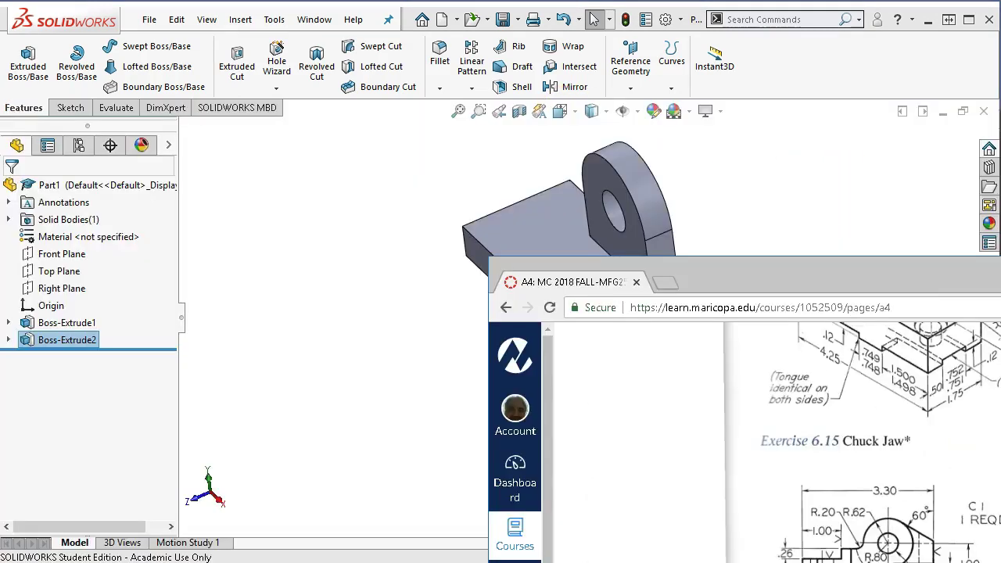
left_click(767, 144)
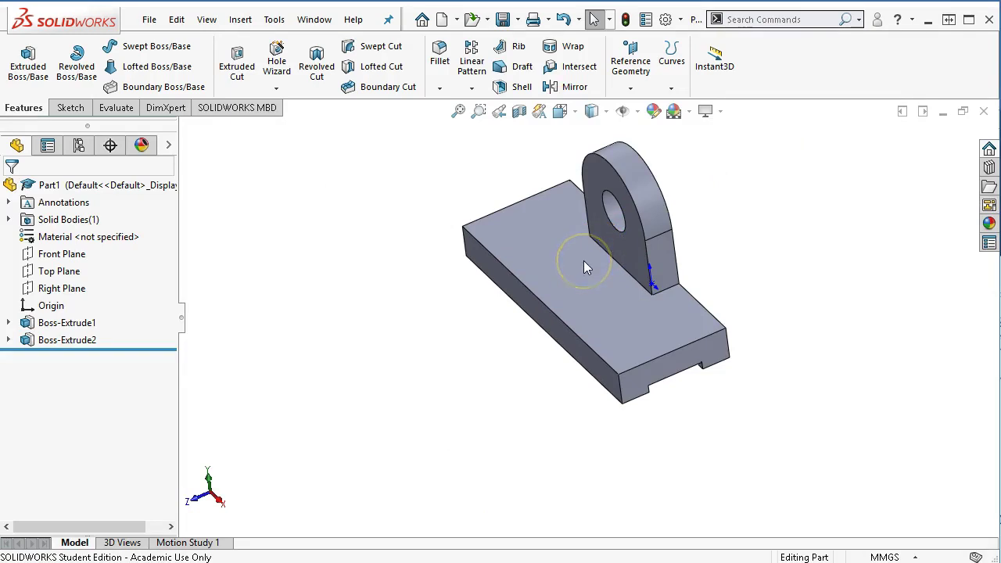
Start a sketch on the base's top face and draw a small circle on its left side
left_click(564, 277)
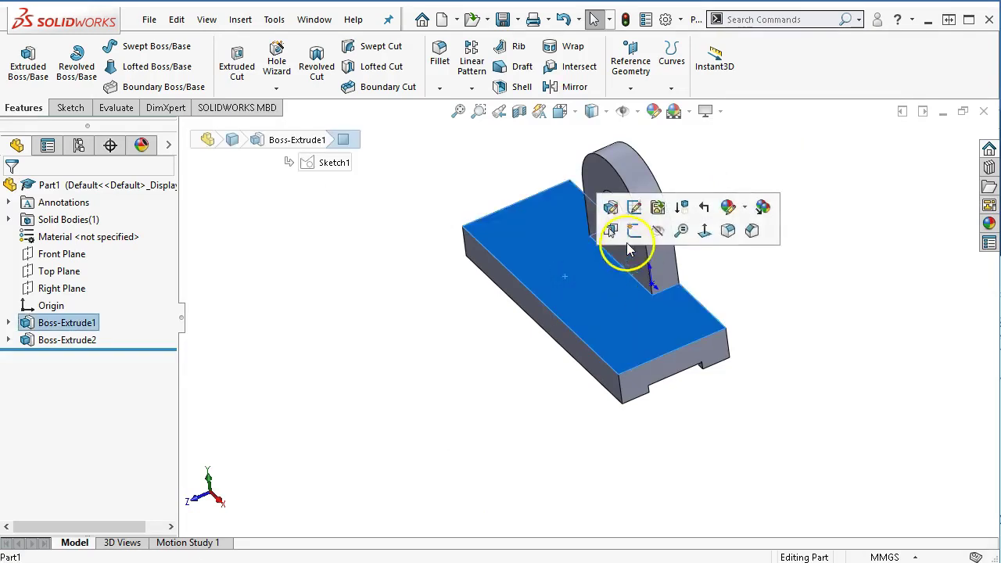
left_click(634, 232)
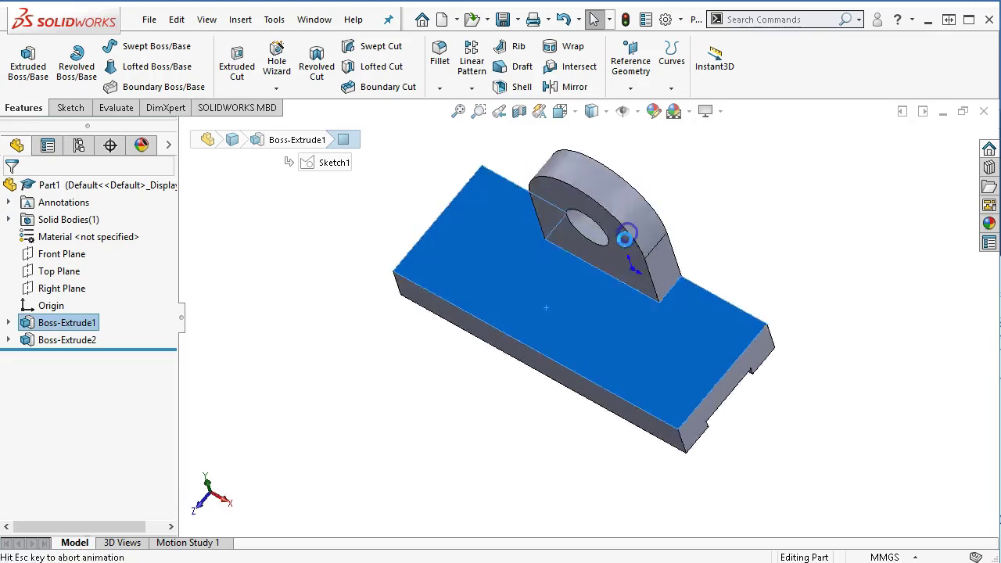
left_click(134, 47)
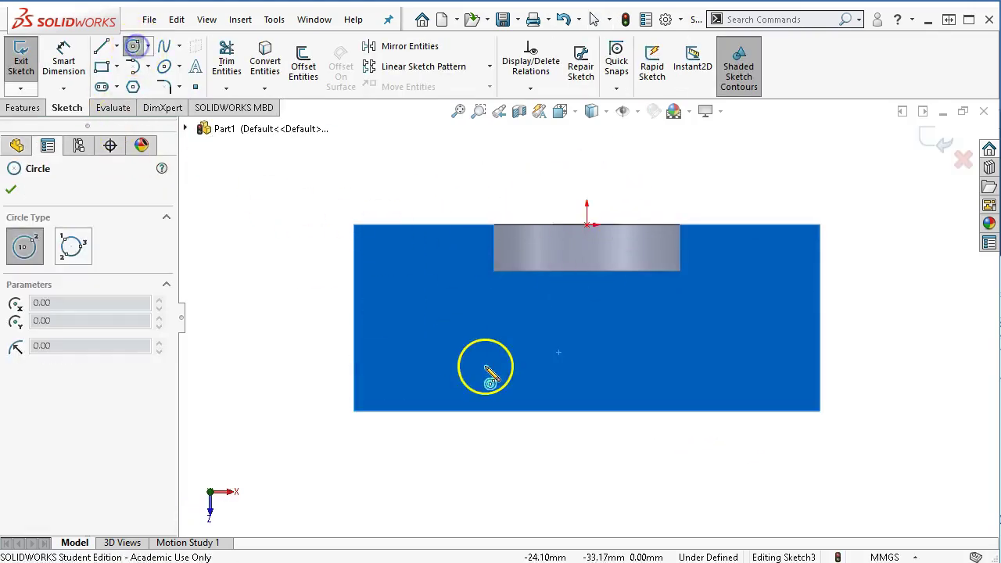
left_click(433, 329)
left_click(448, 345)
right_click(569, 366)
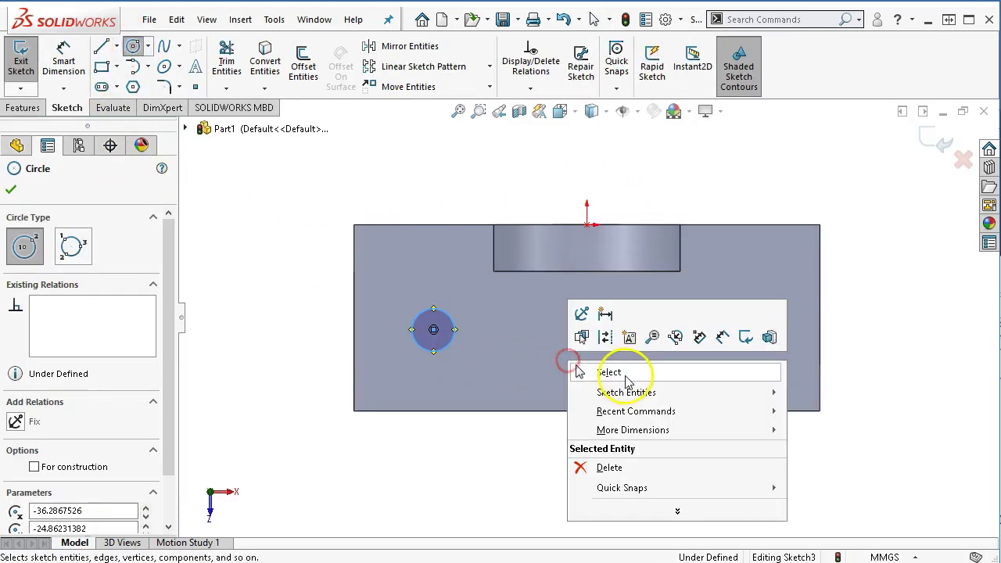
left_click(626, 372)
Draw a vertical centerline from the face's top edge to its bottom edge
left_click(117, 47)
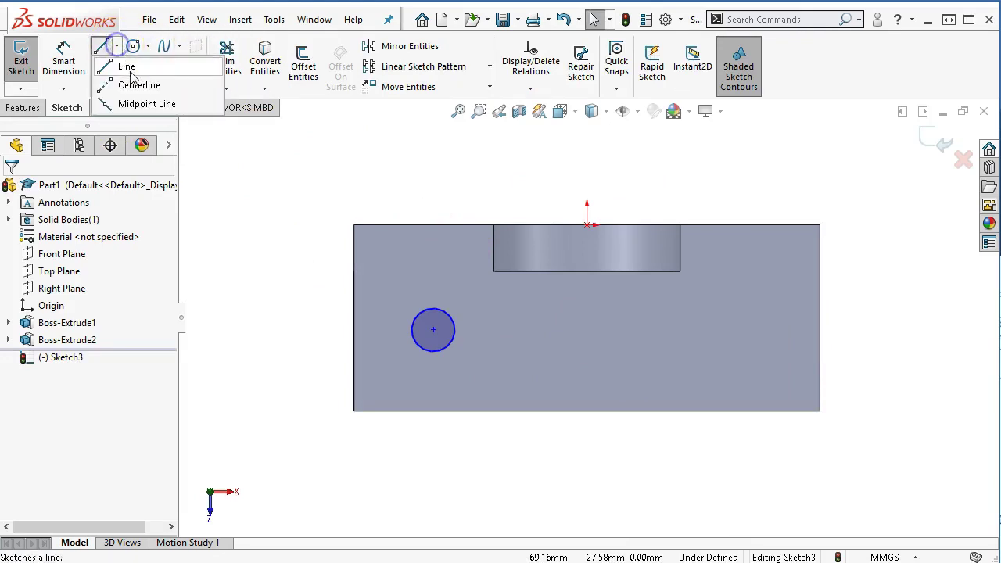
left_click(145, 84)
left_click(587, 225)
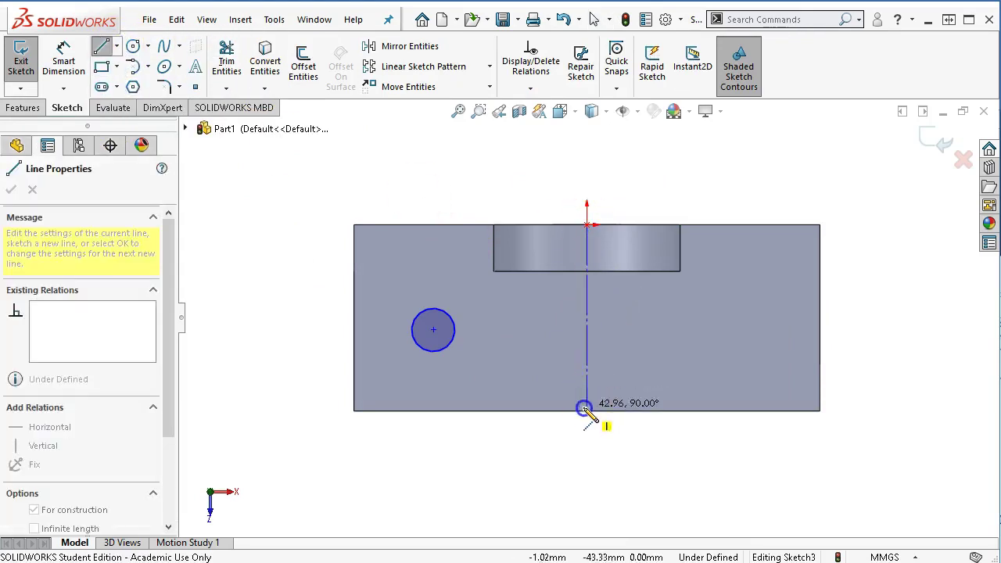
left_click(587, 411)
right_click(607, 435)
left_click(626, 446)
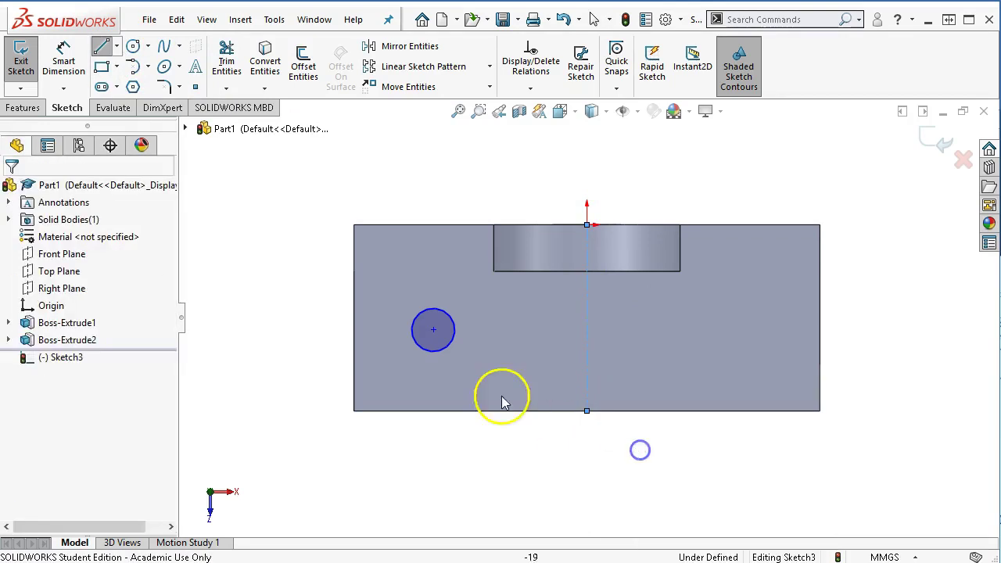
Mirror the small circle across the centerline
left_click(443, 350)
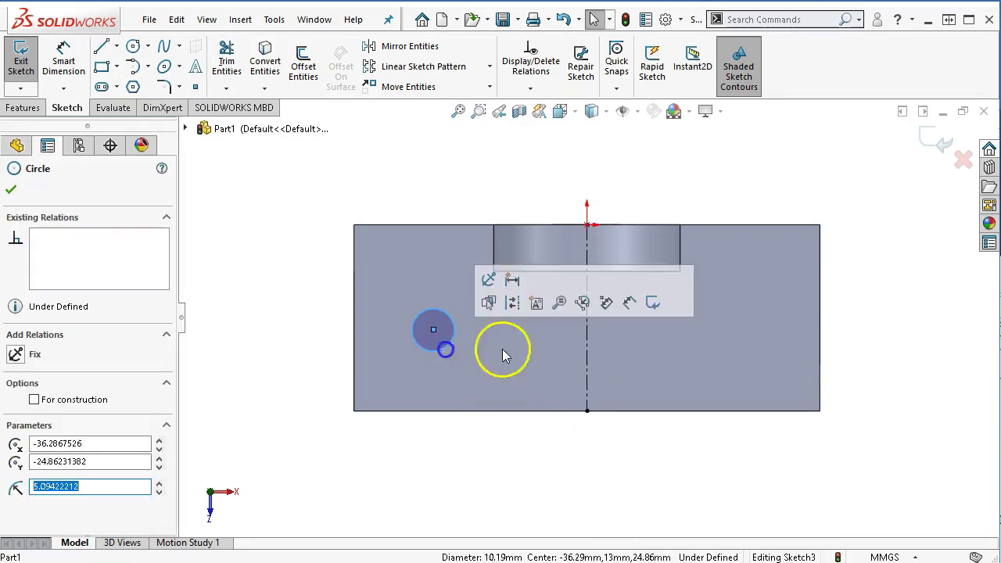
left_click(588, 352, "ctrl")
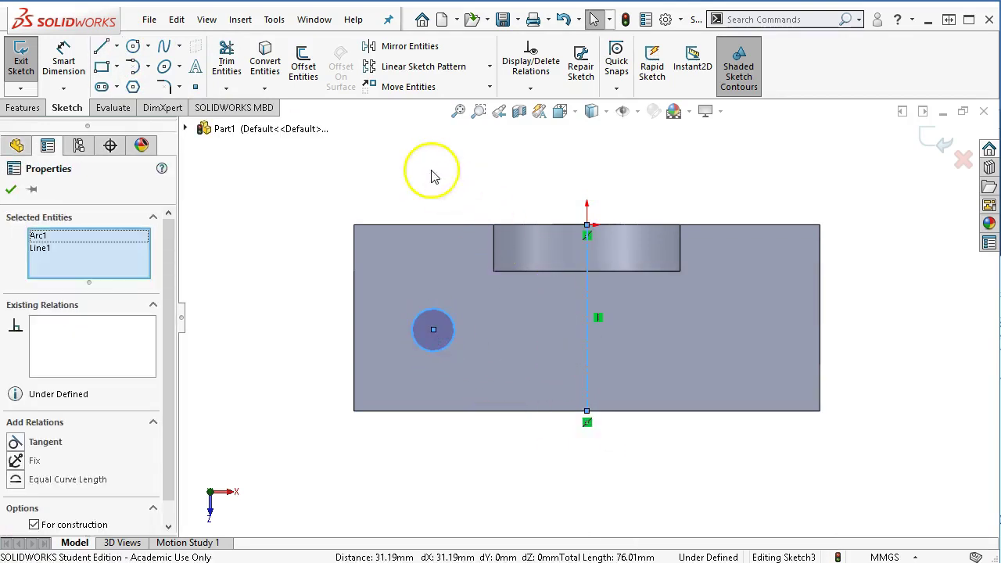
left_click(385, 49)
right_click(429, 139)
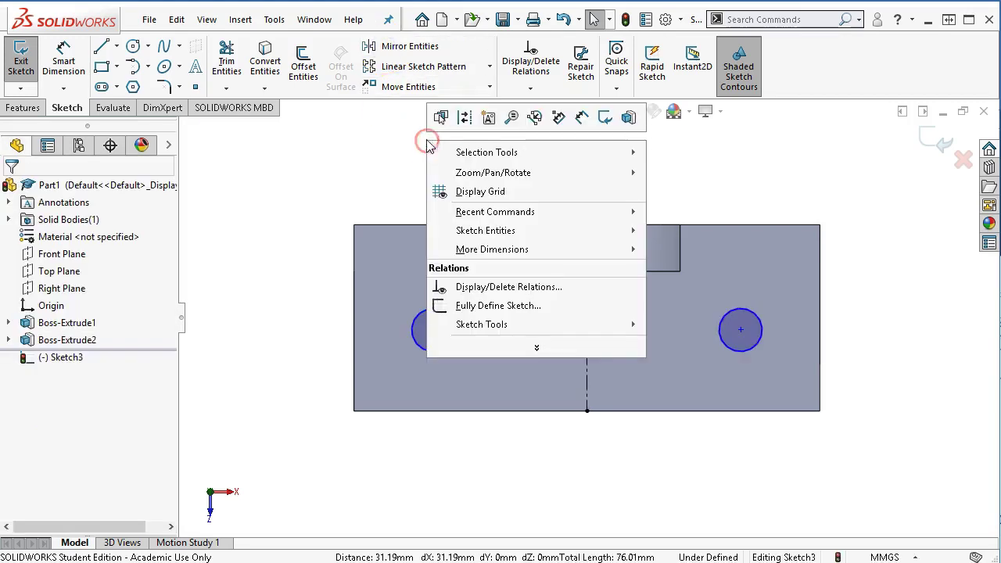
left_click(579, 131)
Dimension the right circle 33 mm from the centerline
left_click(587, 315)
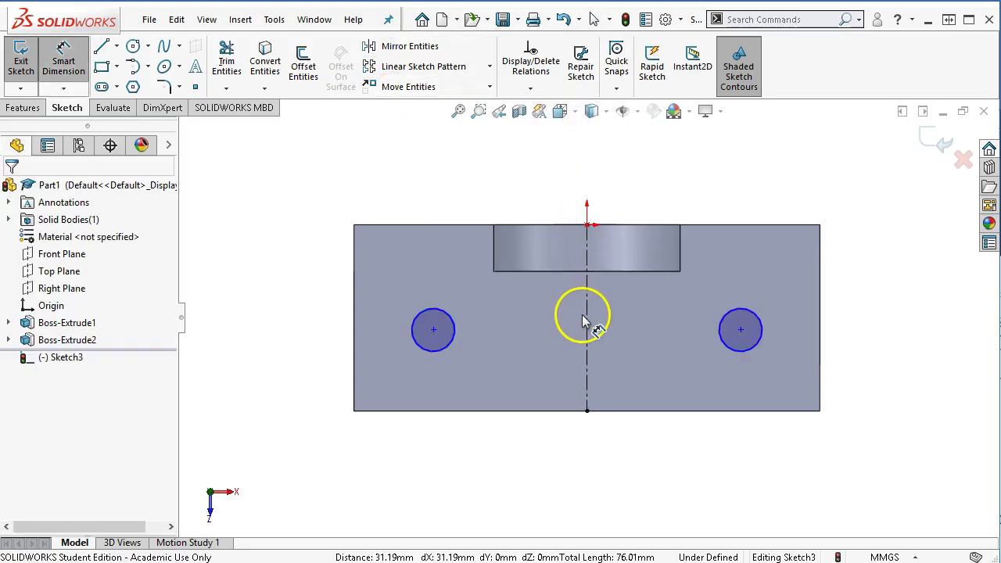
left_click(727, 346)
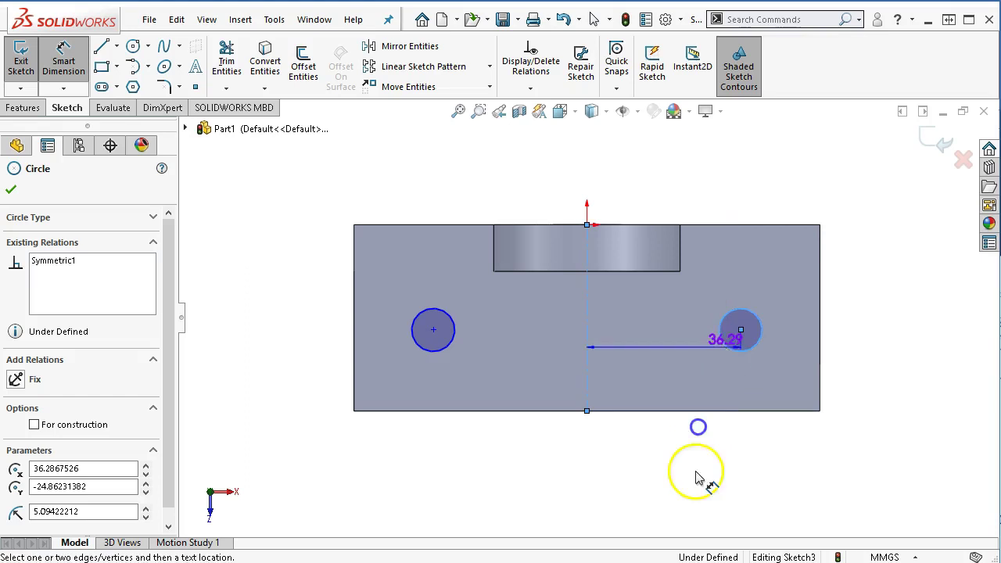
left_click(668, 479)
type("33")
key("Return")
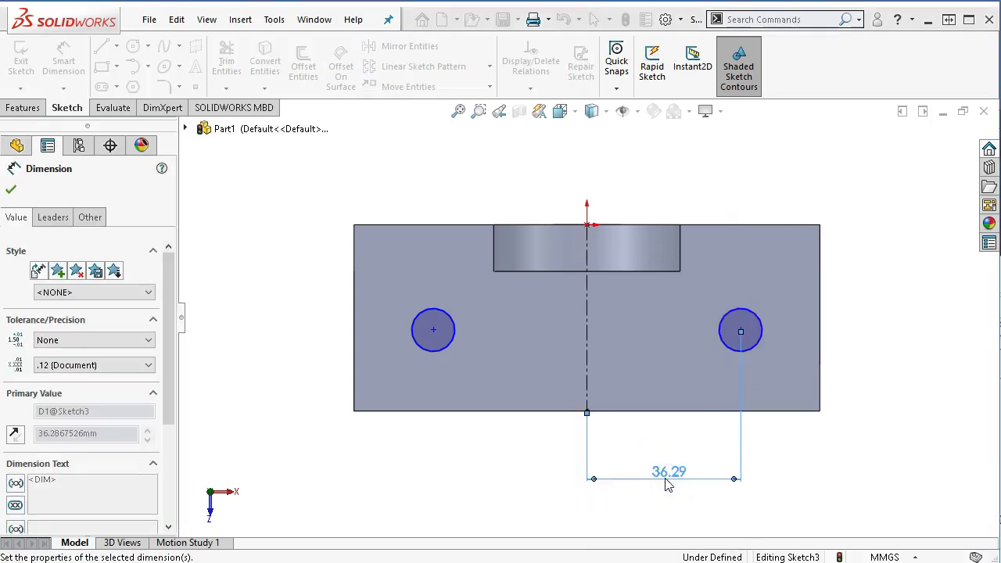
Set the circle's diameter to 11 mm
left_click(749, 336)
left_click(892, 251)
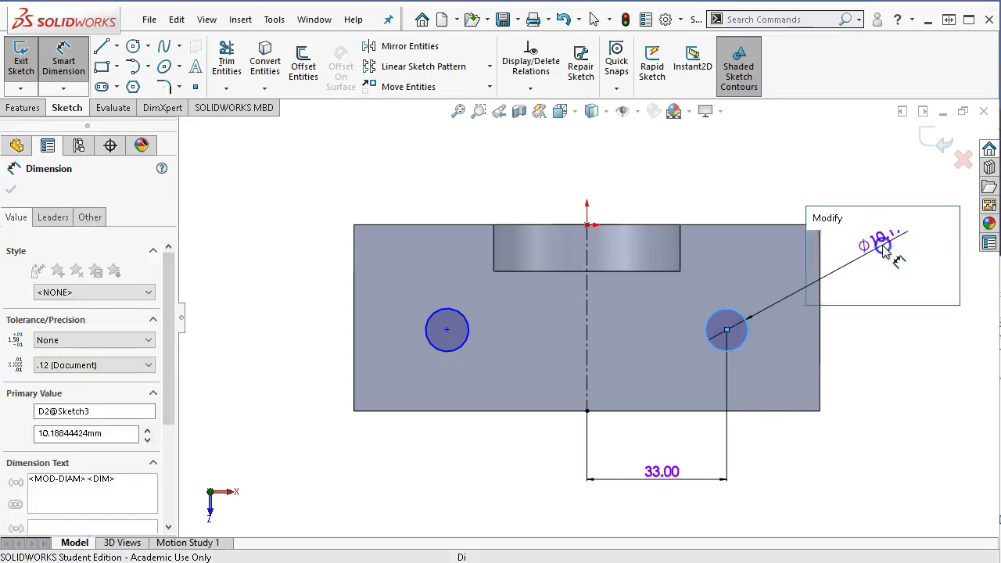
type("11")
key("Return")
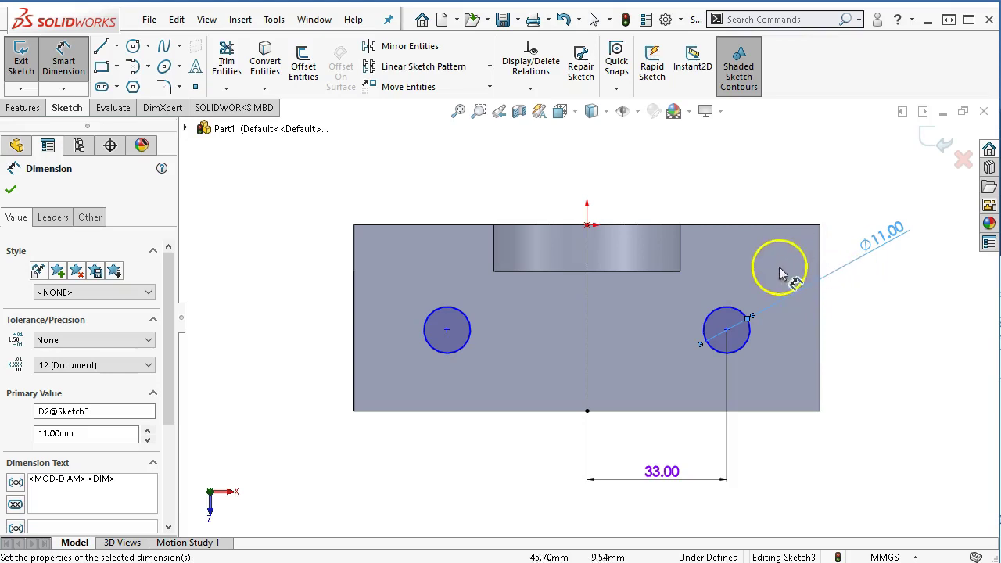
Place the circle 22 mm below the plate's top edge
left_click(735, 315)
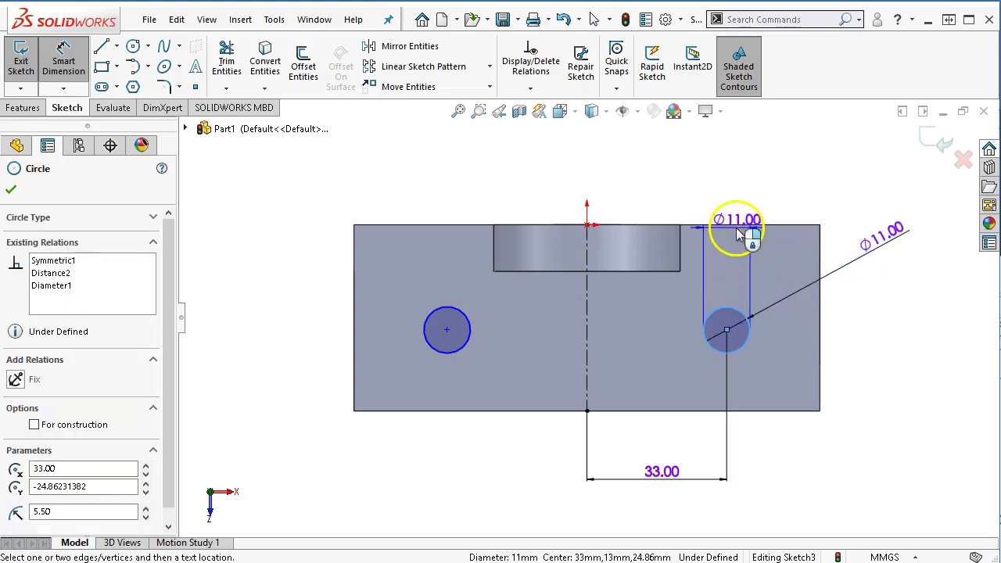
left_click(738, 225)
left_click(900, 291)
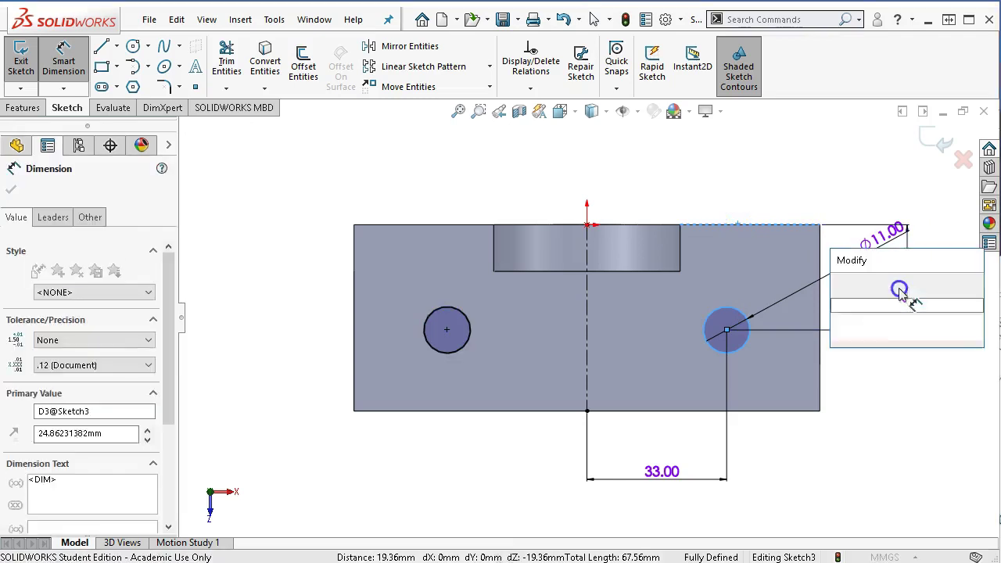
key("Return")
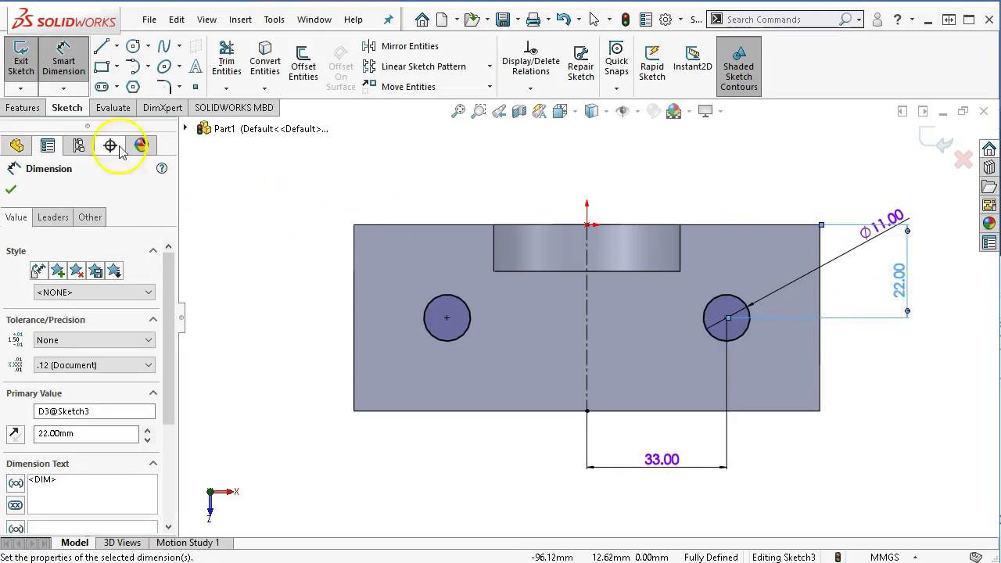
left_click(23, 107)
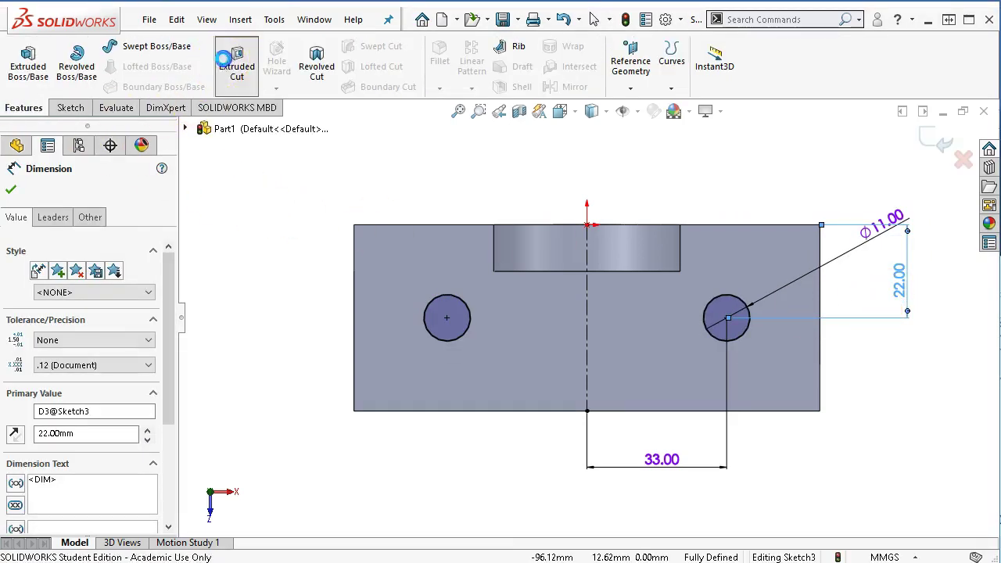
Extrude-cut the two circles Through All into the base, then select an end corner edge
left_click(236, 61)
left_click(72, 283)
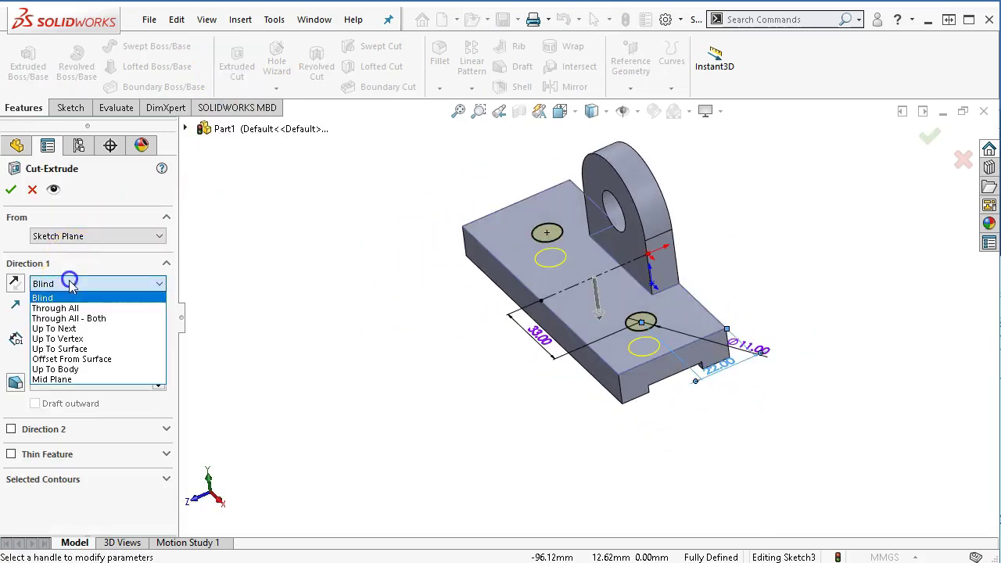
left_click(74, 308)
left_click(11, 190)
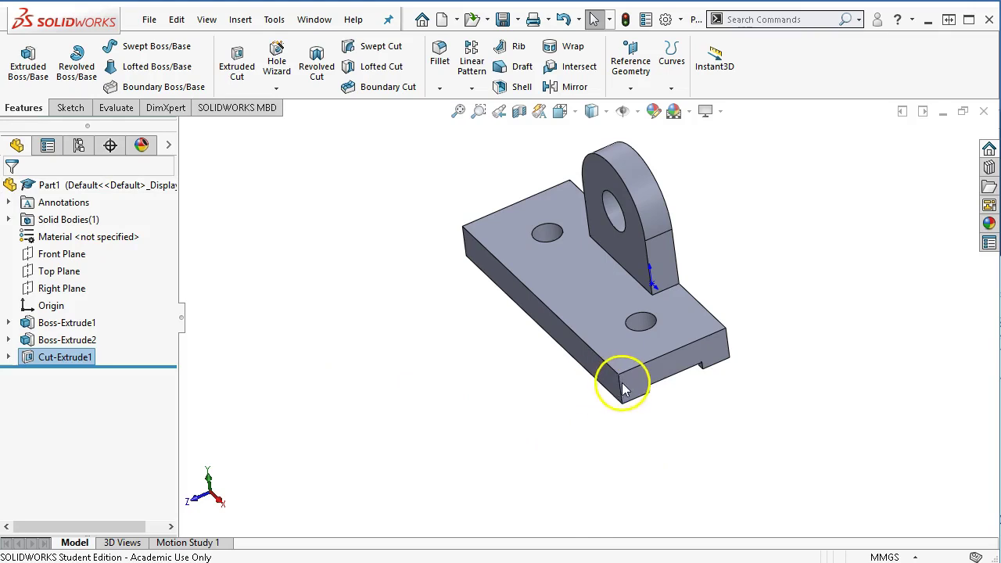
left_click(707, 369)
middle_click_drag(467, 399, 461, 302)
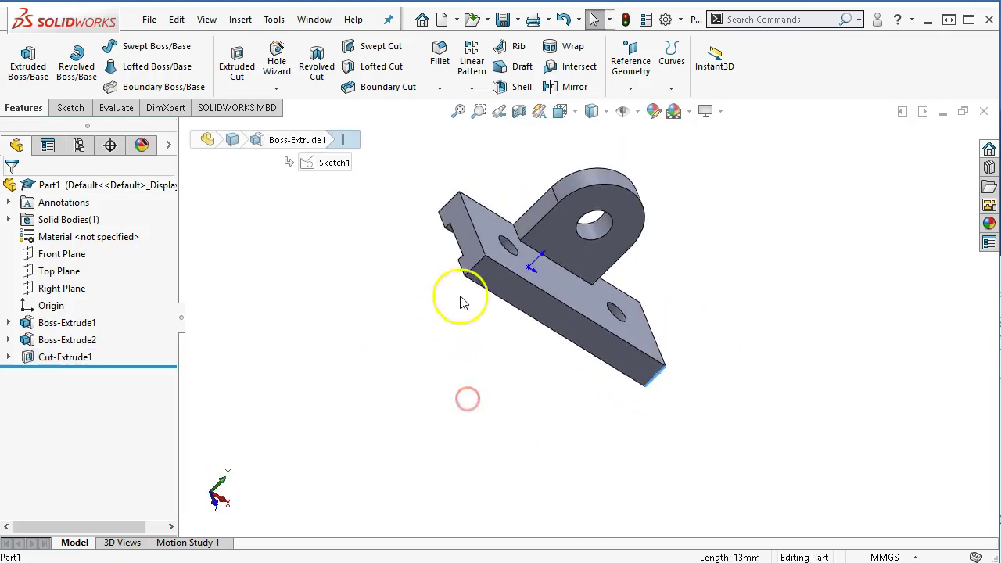
Fillet the base plate's two end corner edges with a 22 mm radius
left_click(474, 267, "ctrl")
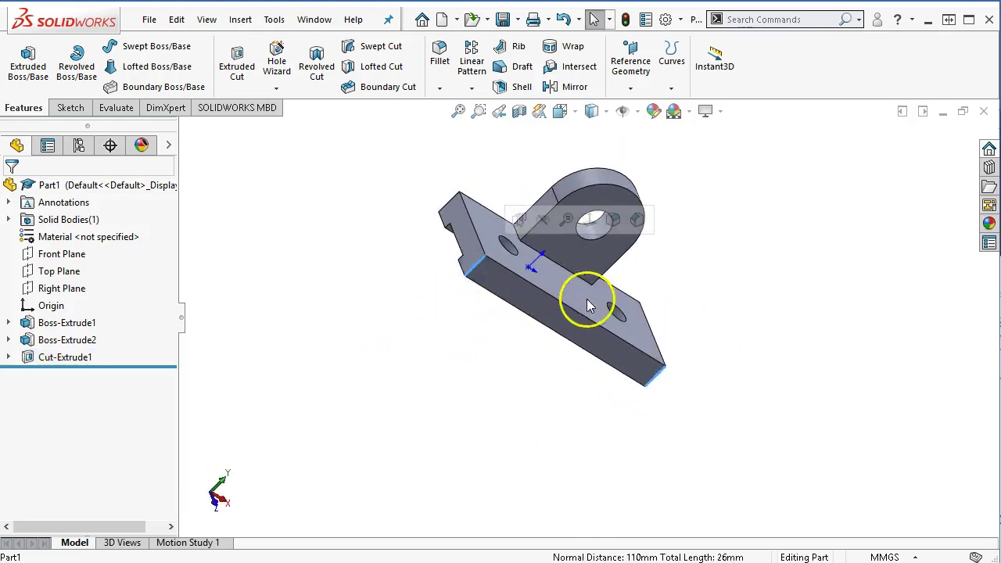
left_click(617, 221)
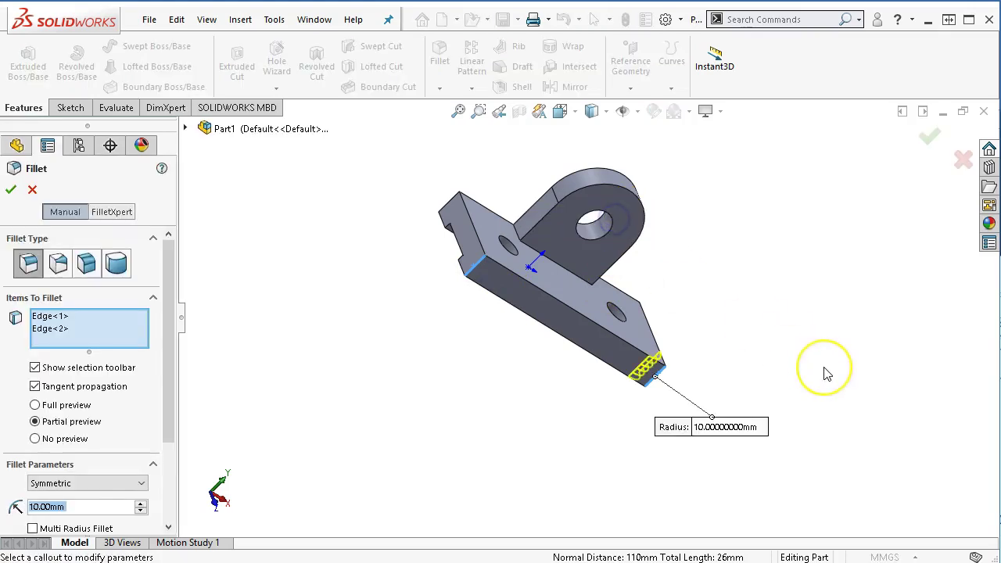
type("22")
key("Return")
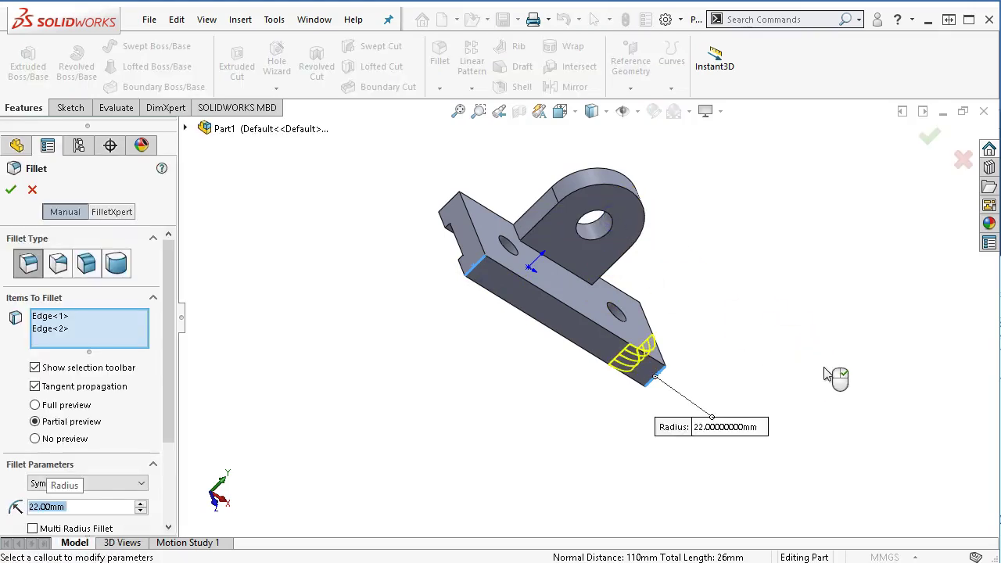
left_click(10, 188)
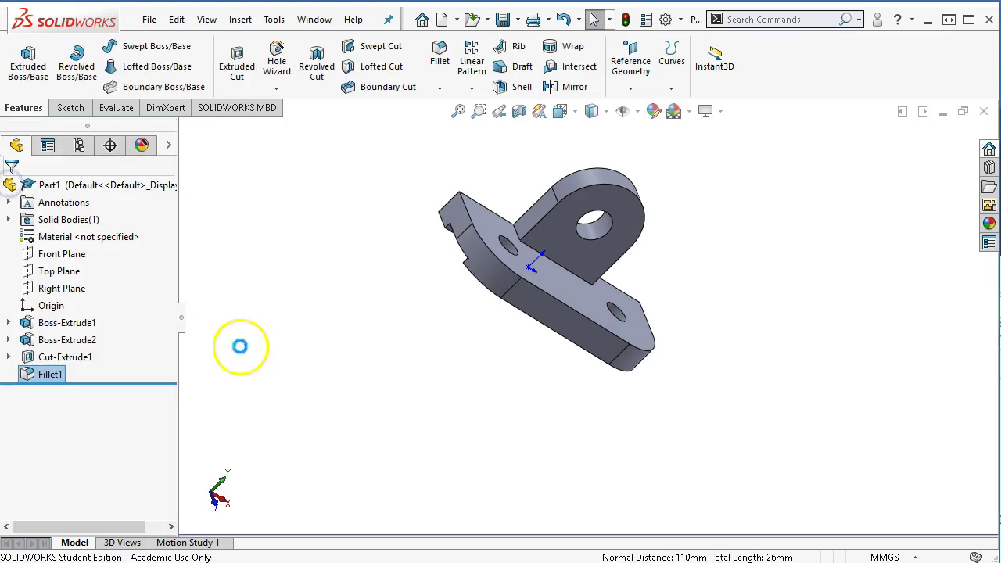
mouse_move(324, 360)
middle_mouse_down()
mouse_move(373, 347)
mouse_move(286, 286)
mouse_move(315, 270)
mouse_move(347, 309)
mouse_move(339, 366)
middle_mouse_up()
Fillet the edges where the tab meets the base with a 10 mm radius
scroll(631, 198, "down", 2)
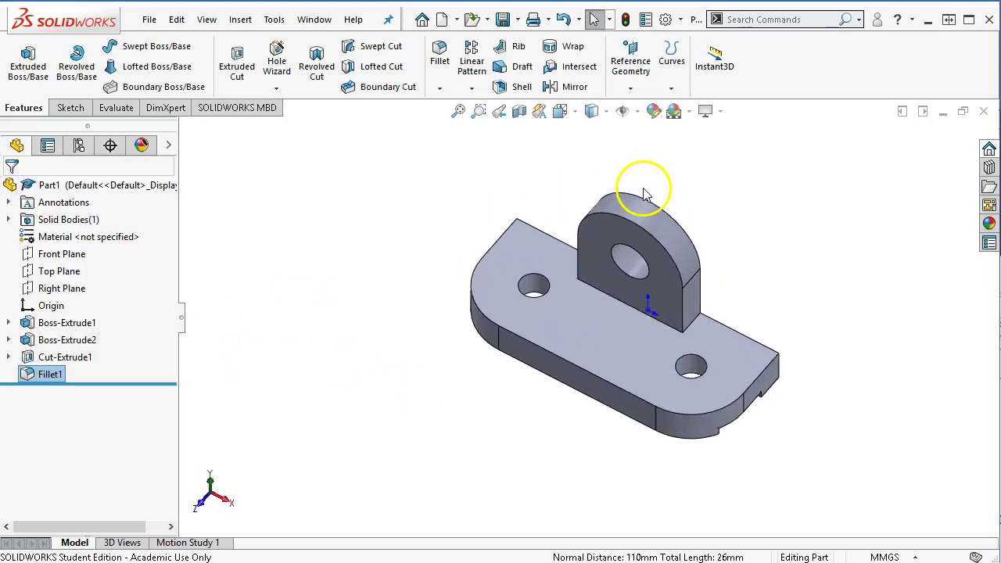
scroll(630, 205, "down", 1)
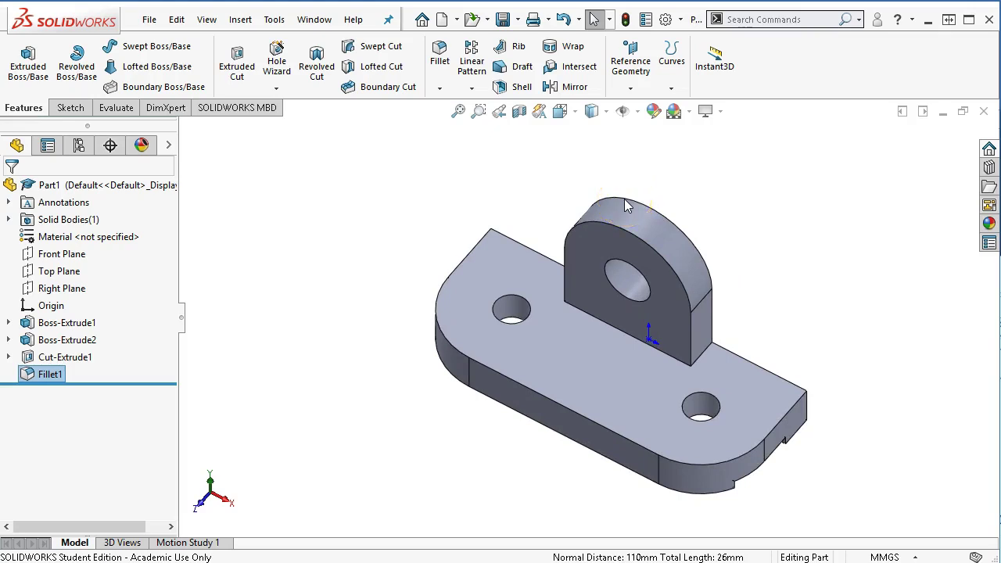
left_click(703, 354)
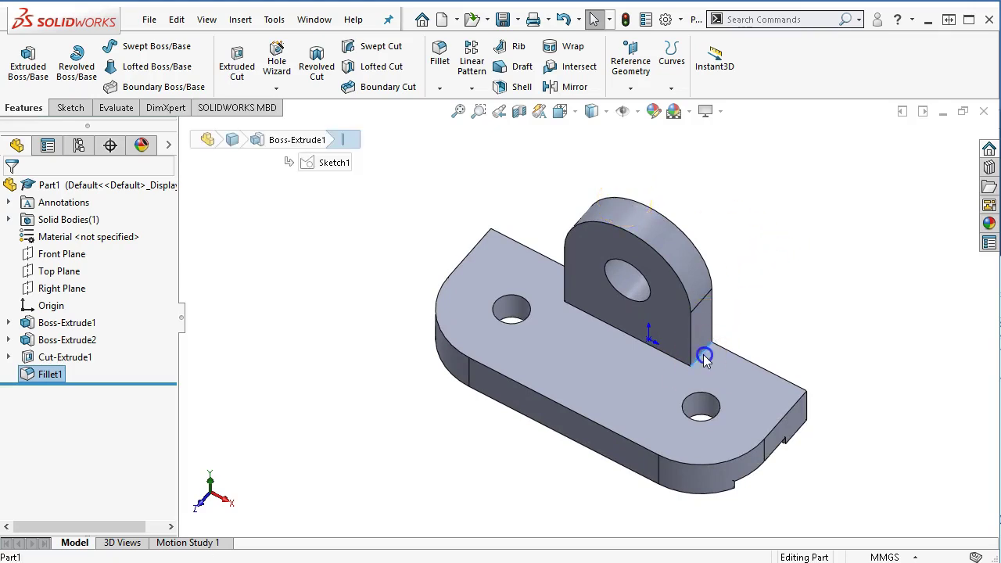
middle_click_drag(827, 381, 934, 425)
left_click(517, 292)
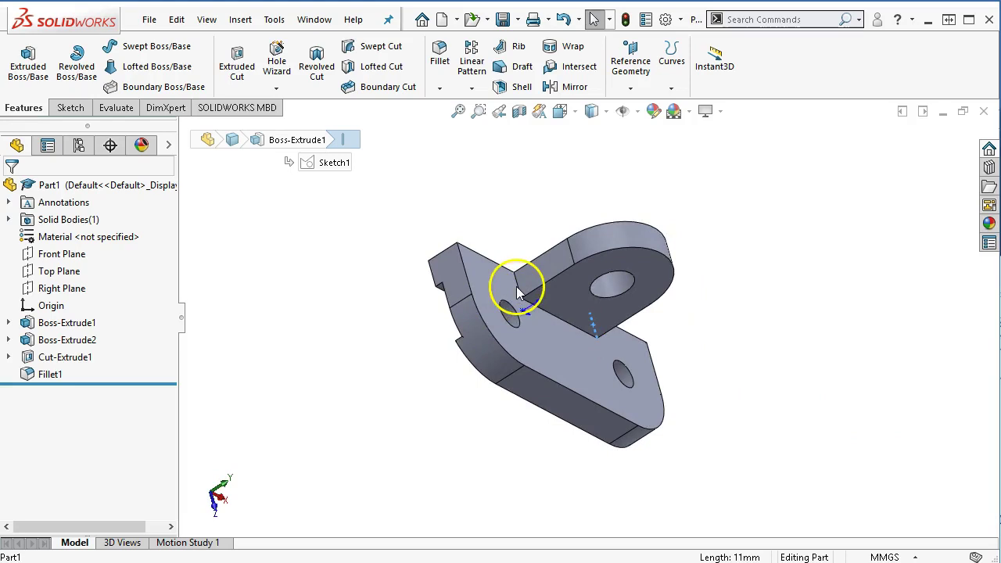
left_click(517, 288)
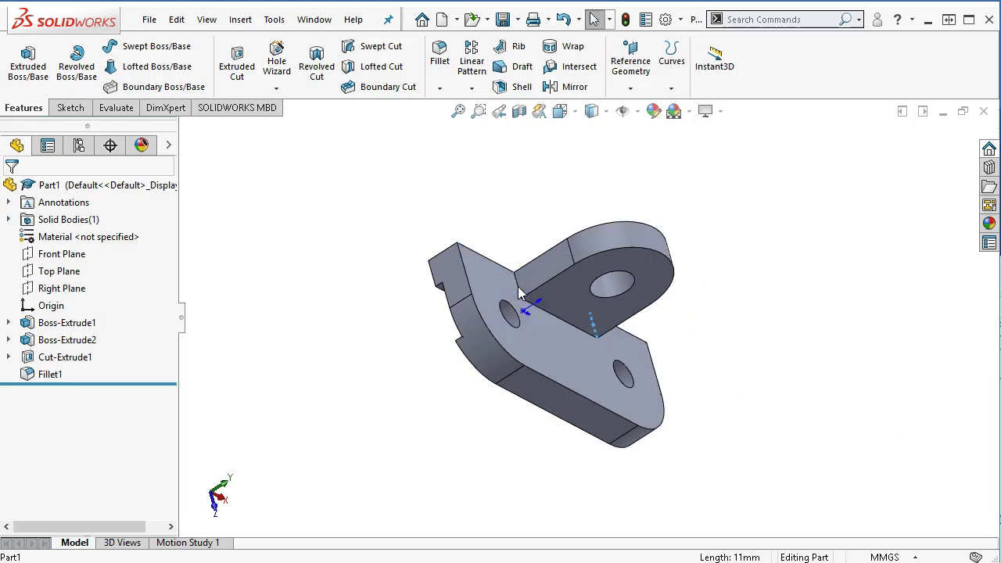
left_click(518, 291)
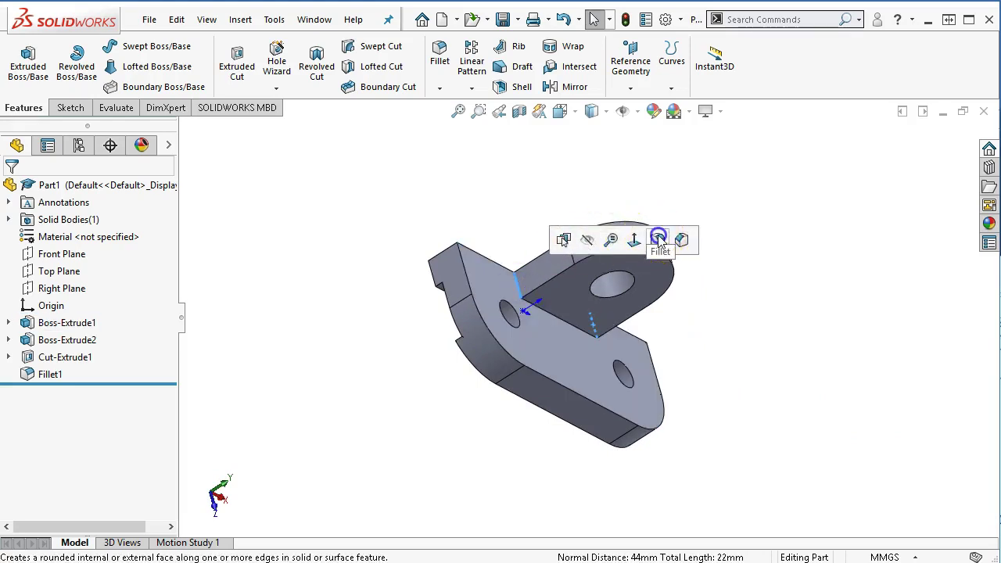
left_click(658, 239)
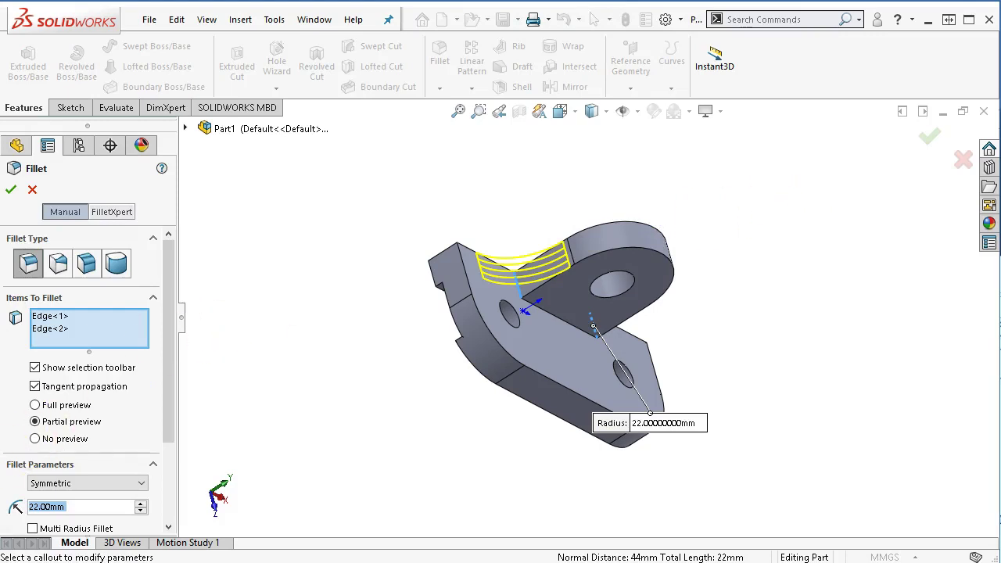
type("10")
key("Return")
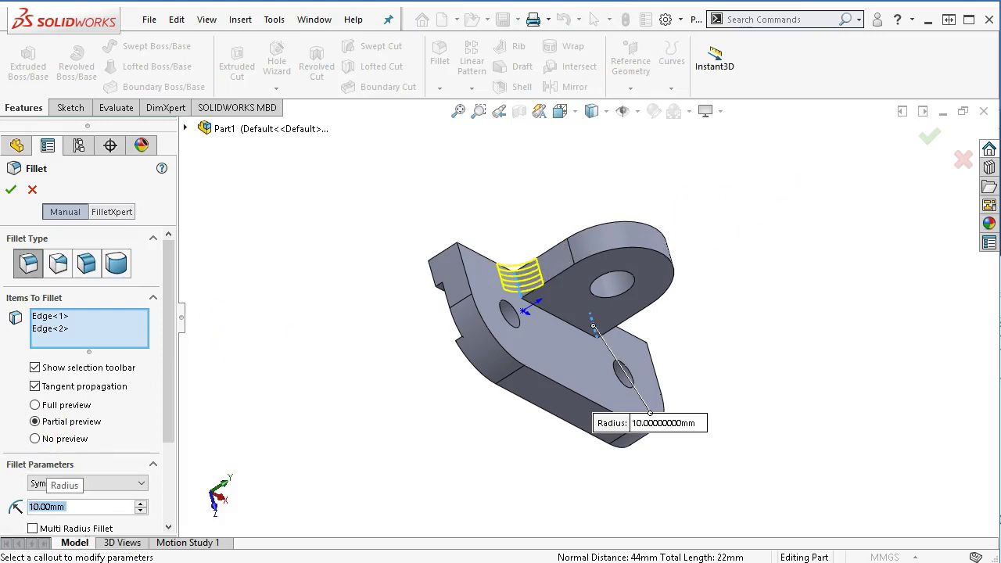
left_click(10, 192)
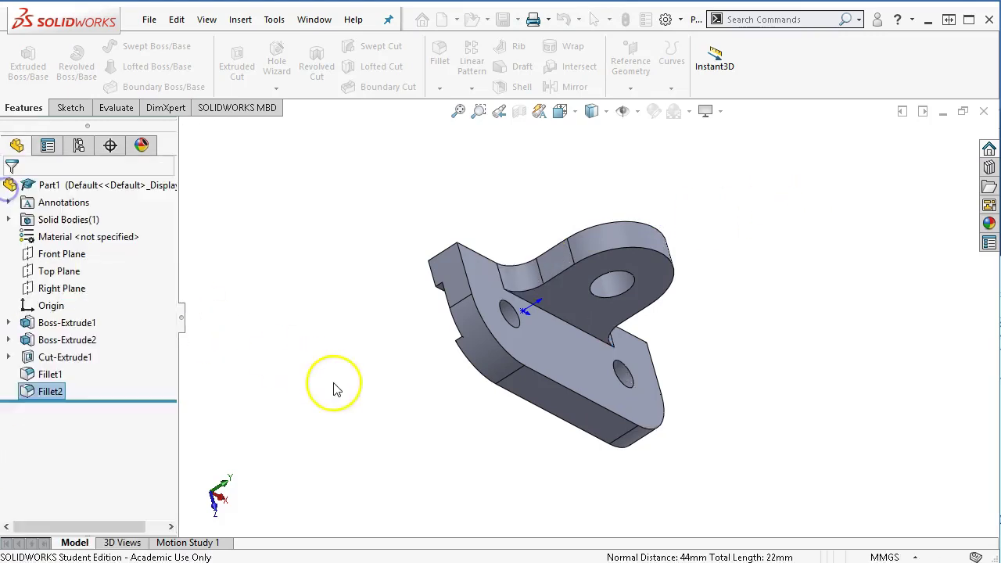
middle_click_drag(398, 414, 335, 377)
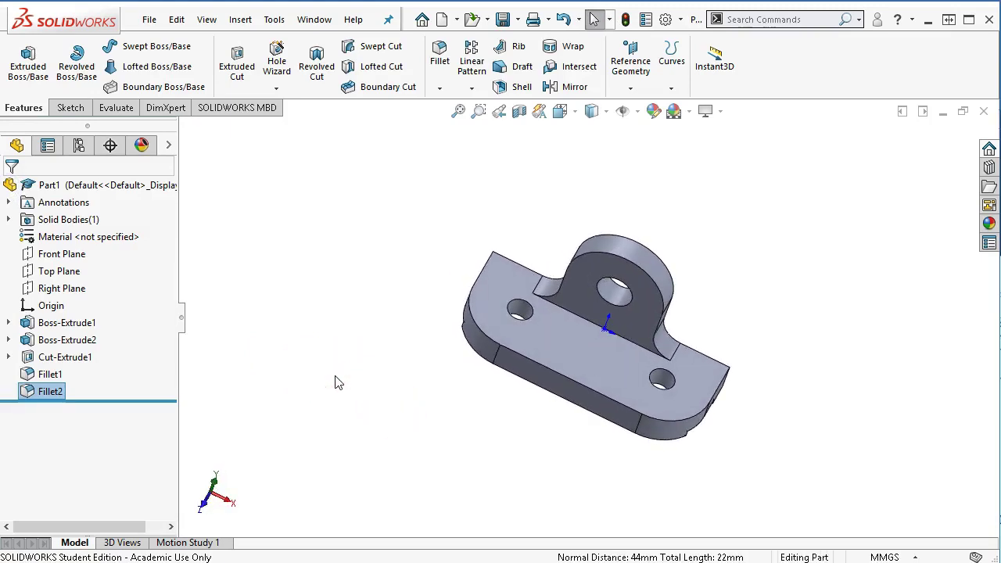
Fillet the tab's base edge, its curved top edge and the plate's bottom front edge at 3 mm
left_click(593, 323)
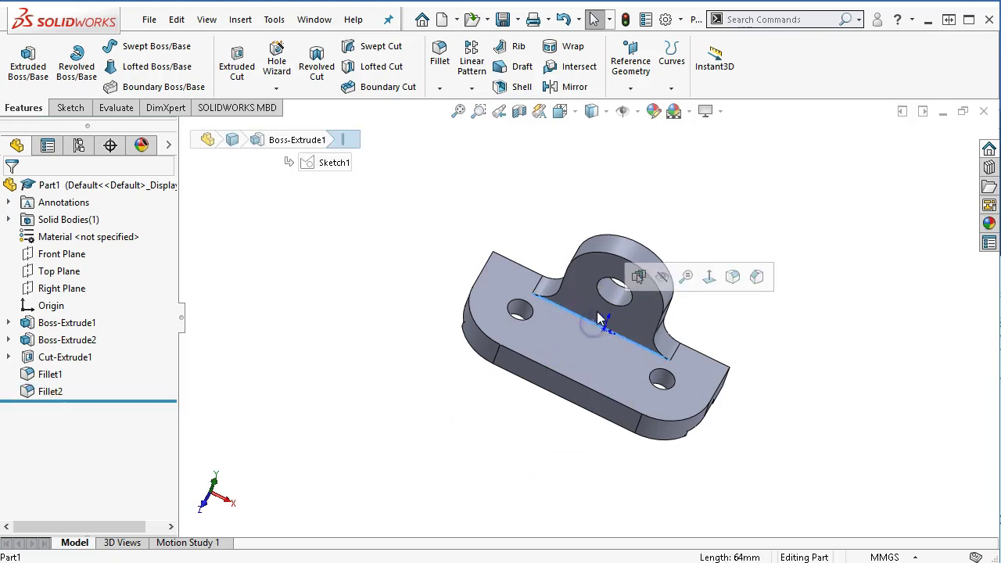
left_click(600, 254)
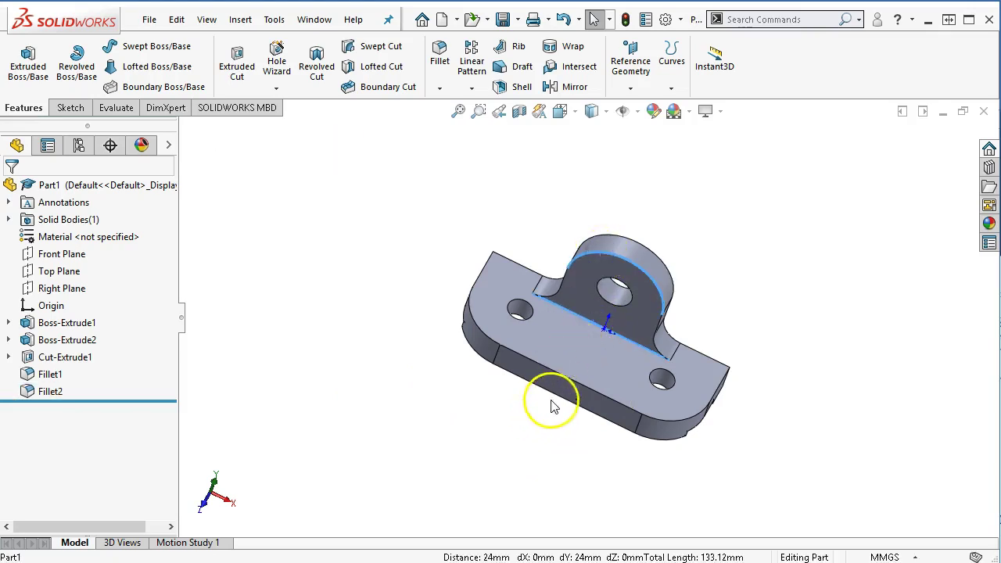
left_click(564, 377)
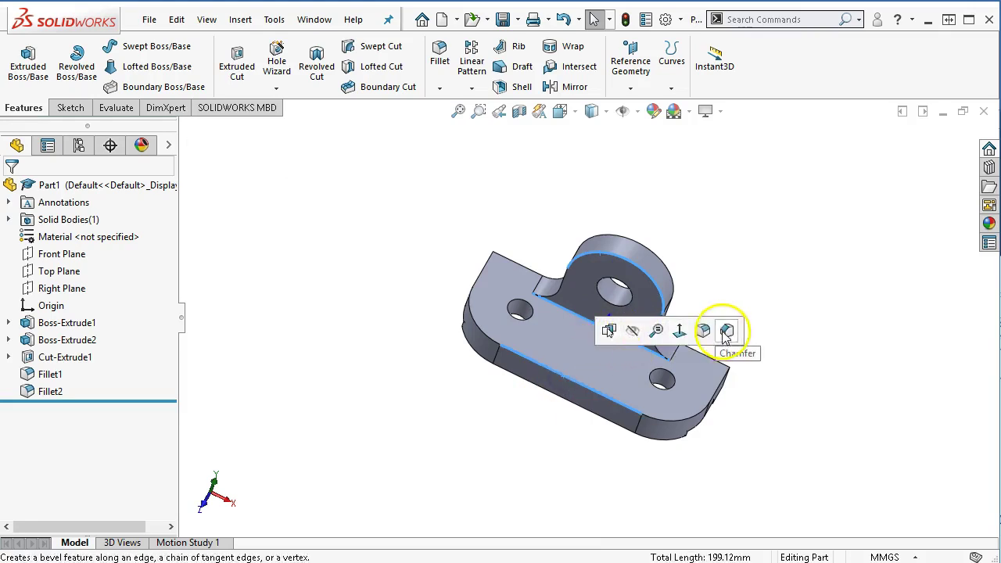
left_click(714, 330)
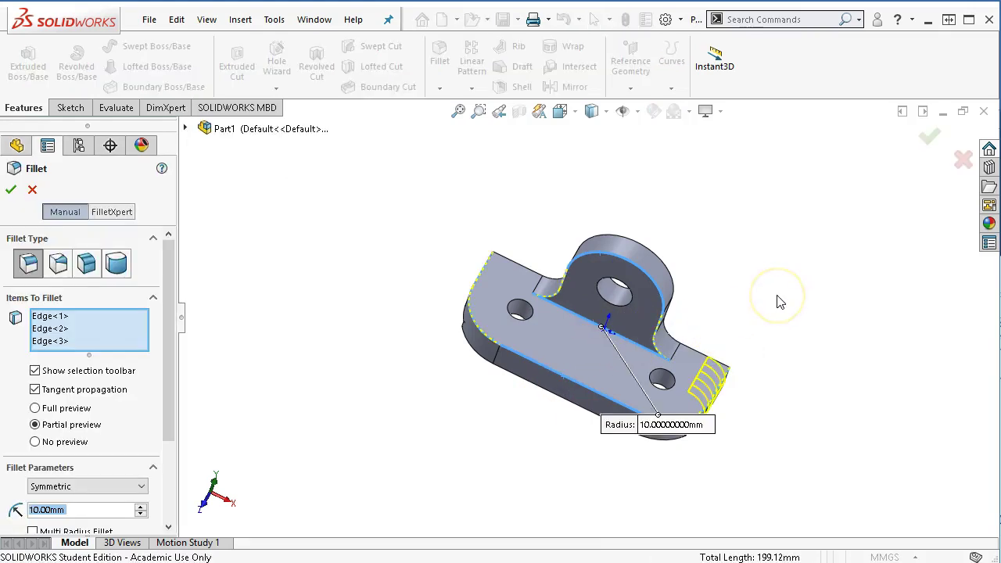
type("3")
key("Return")
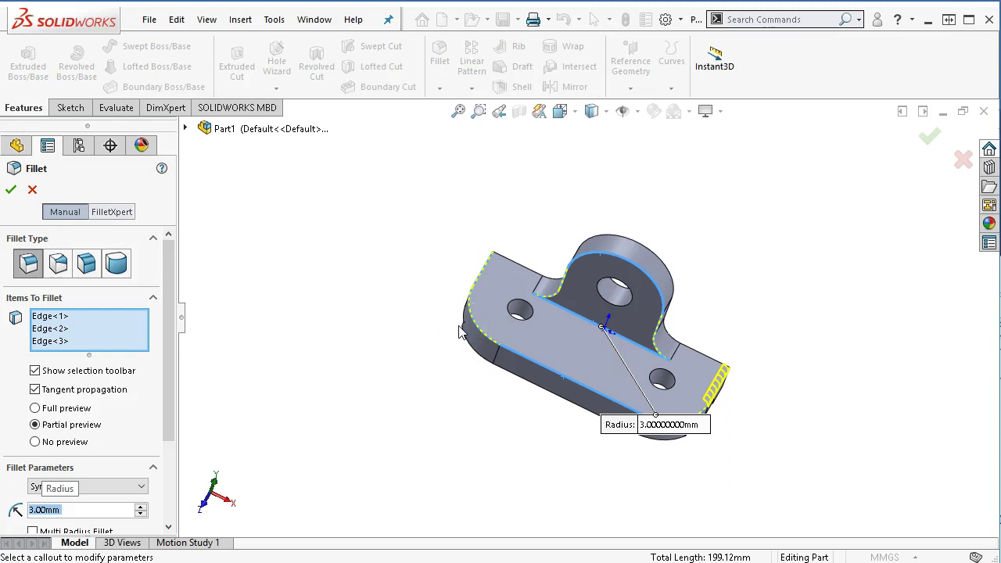
left_click(10, 190)
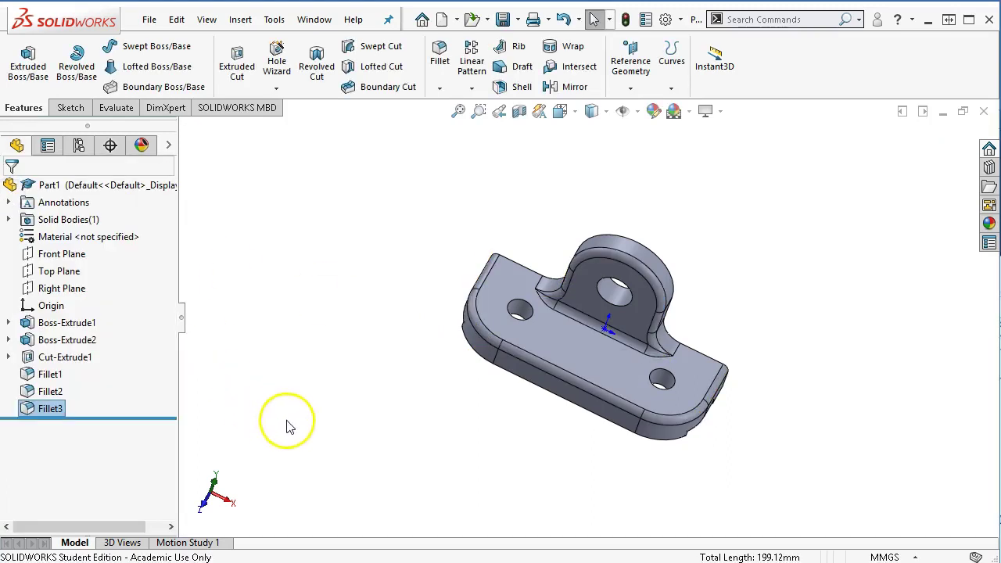
middle_click_drag(293, 444, 274, 391)
left_click(317, 460)
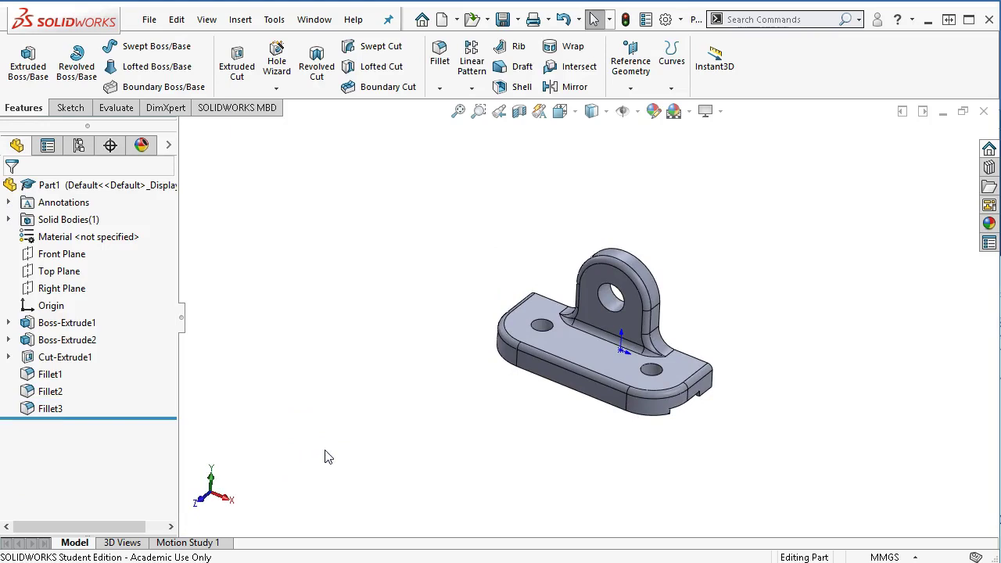
Switch to isometric view and save the part as '6-19 Stop Backet - jl'
key("ctrl+7")
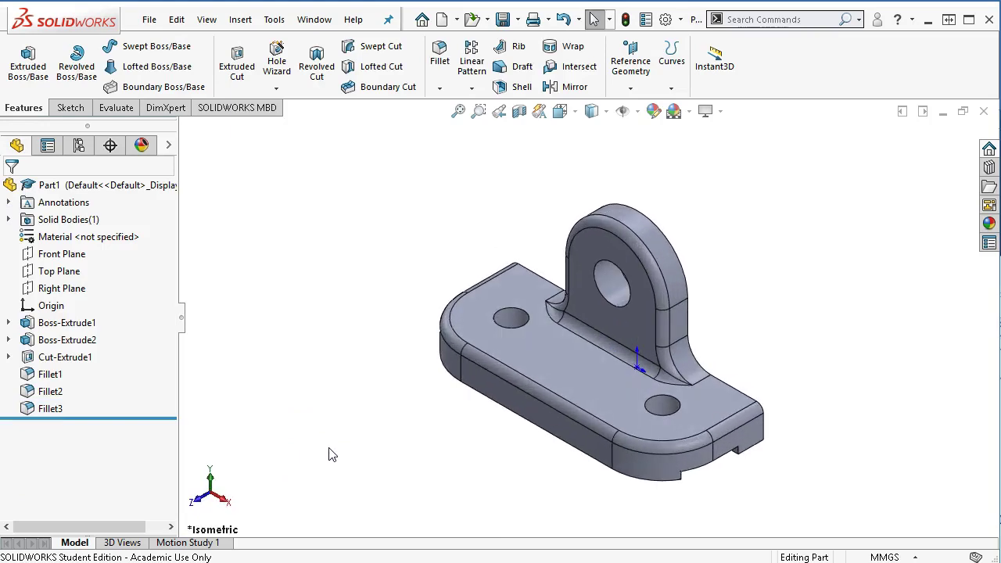
left_click(502, 19)
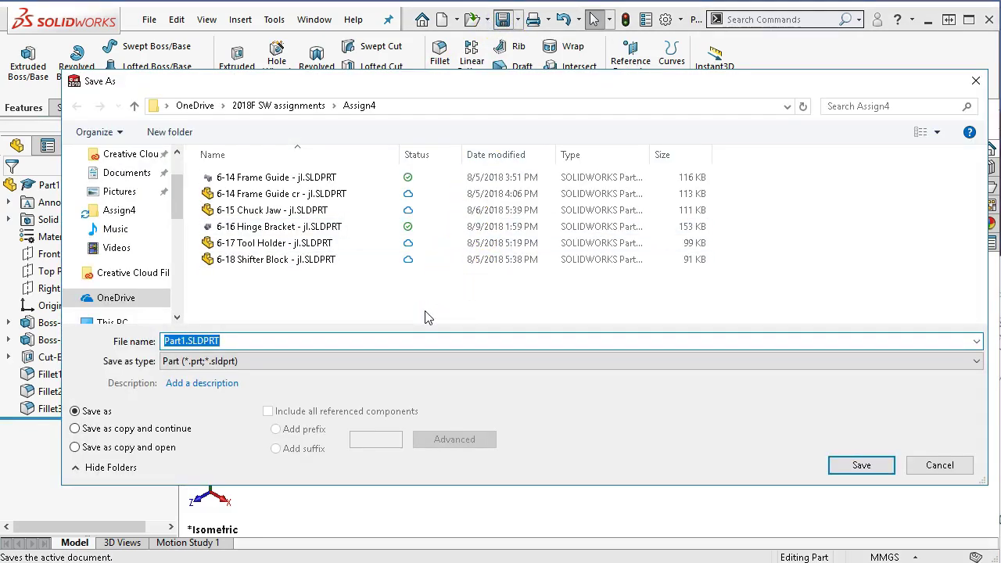
type("6-")
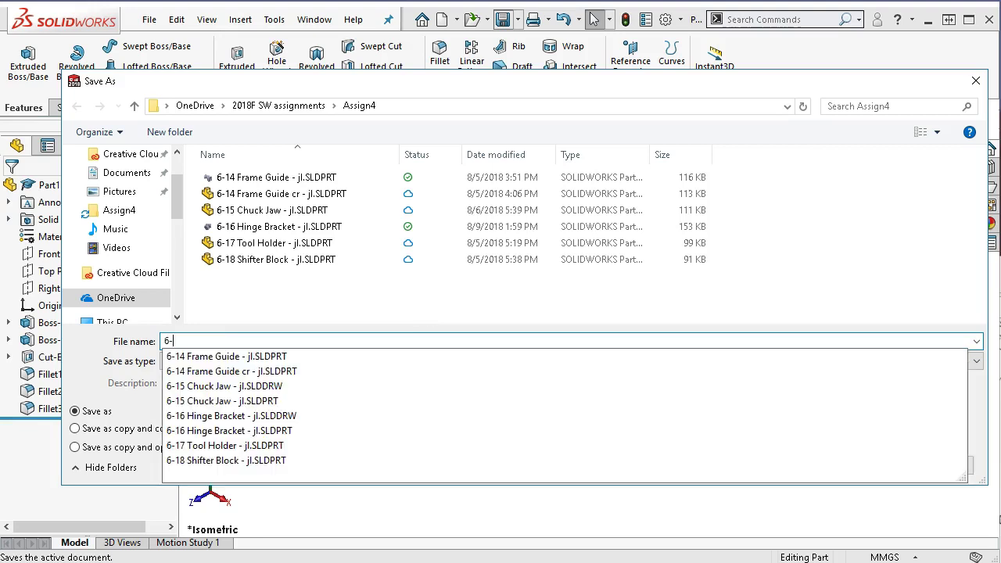
type("19 Stop Backet - jl")
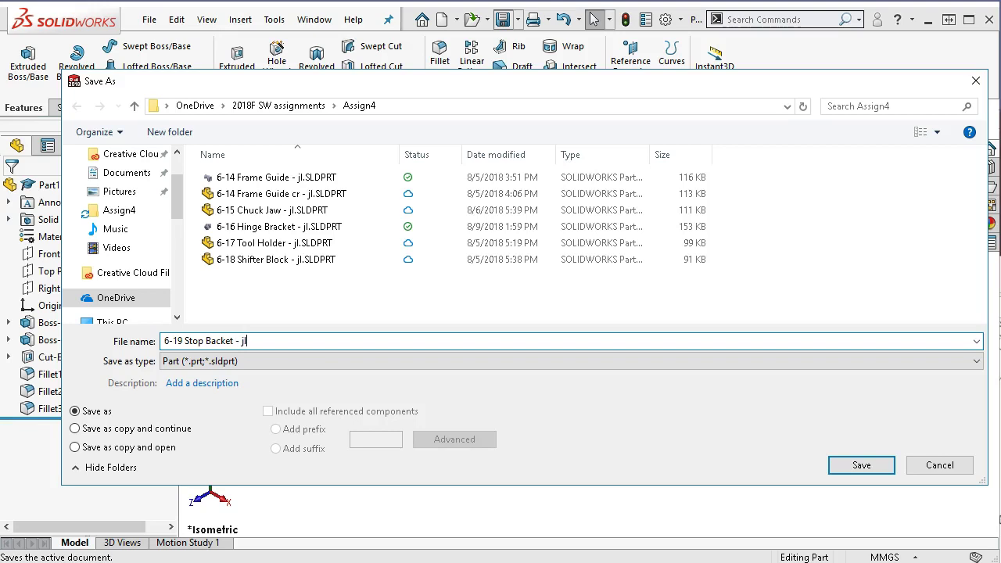
left_click(838, 467)
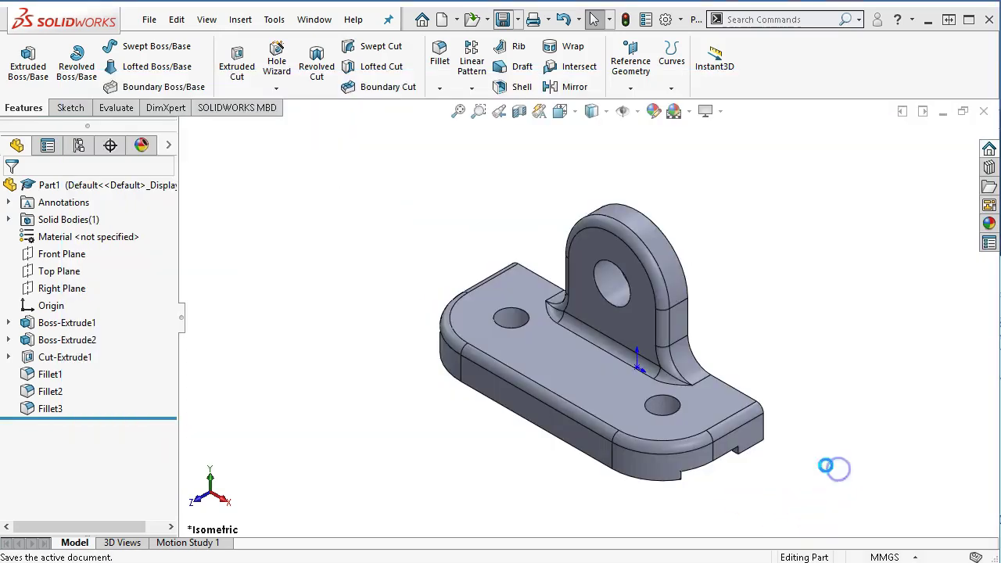
Make a drawing from the part with the Drawing template on a custom 11in × 8.5in sheet
left_click(149, 20)
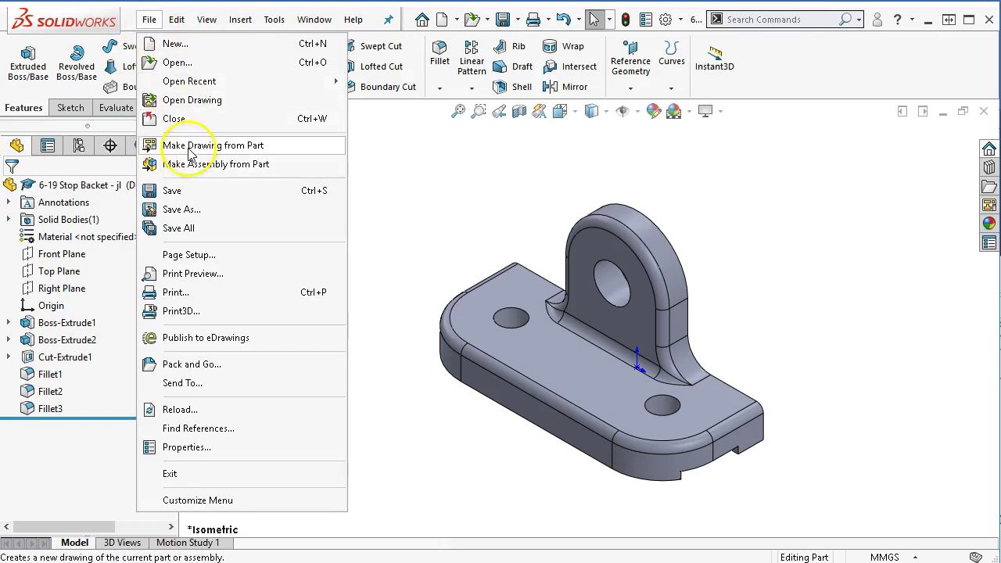
left_click(191, 145)
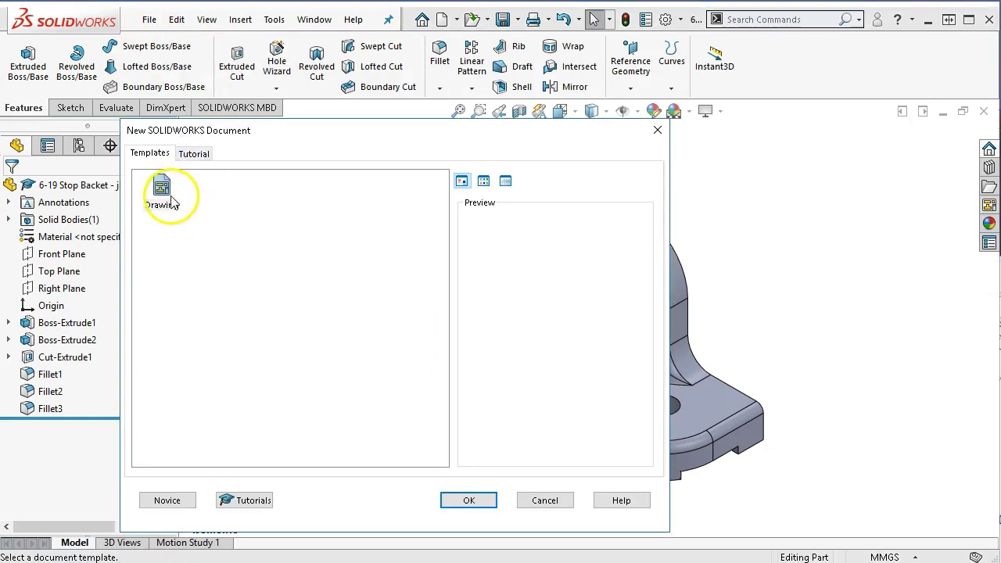
double_click(165, 191)
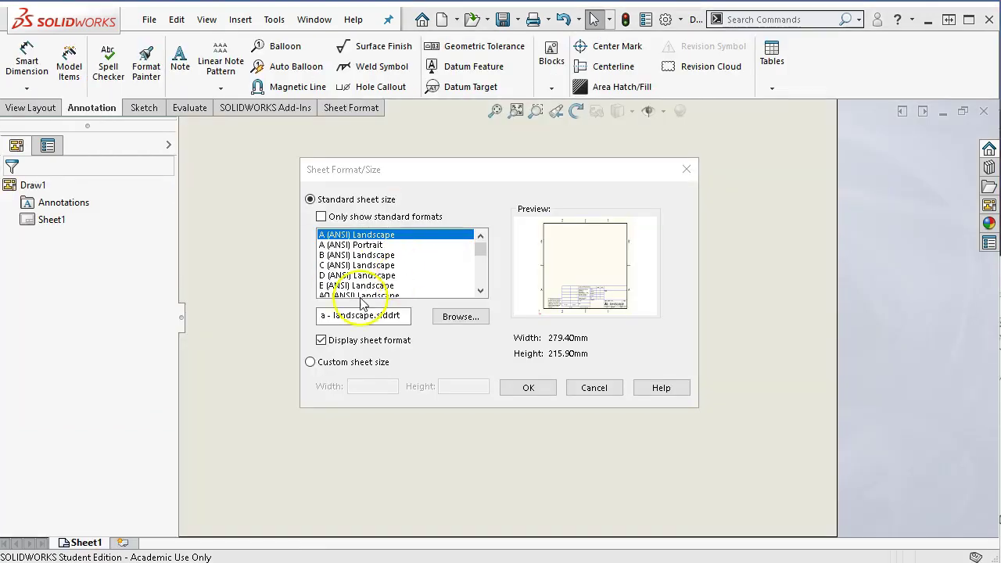
left_click(310, 364)
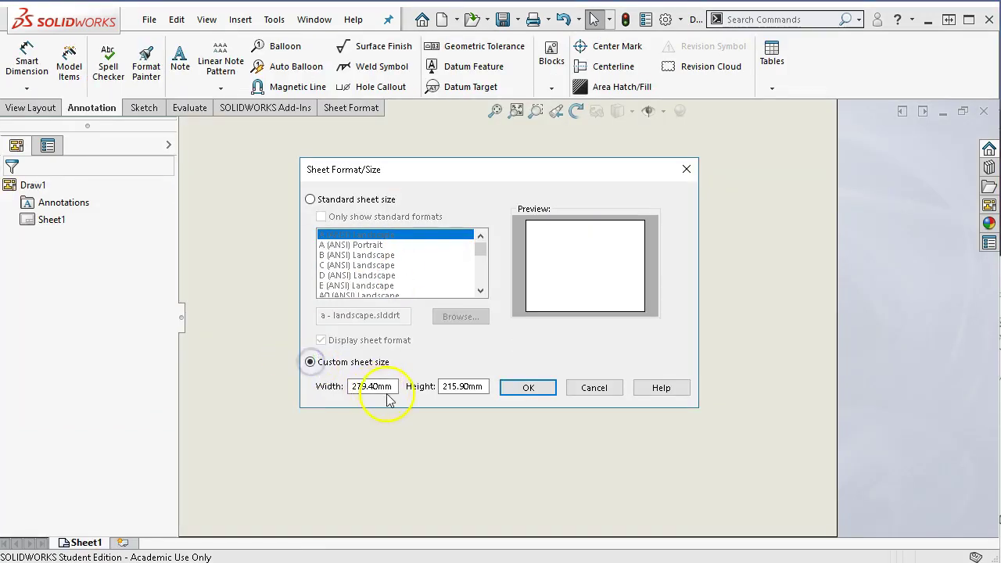
type("11")
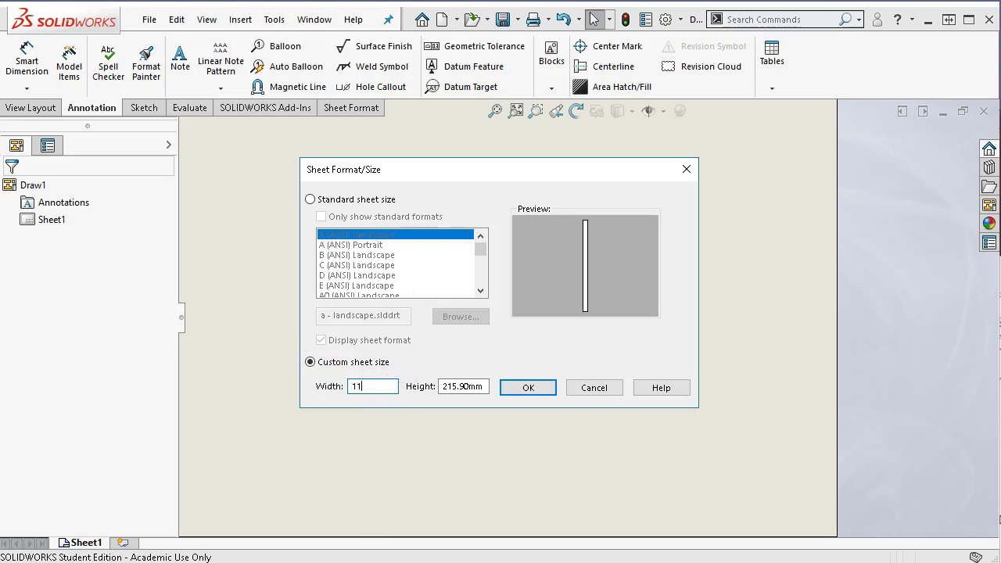
type("in")
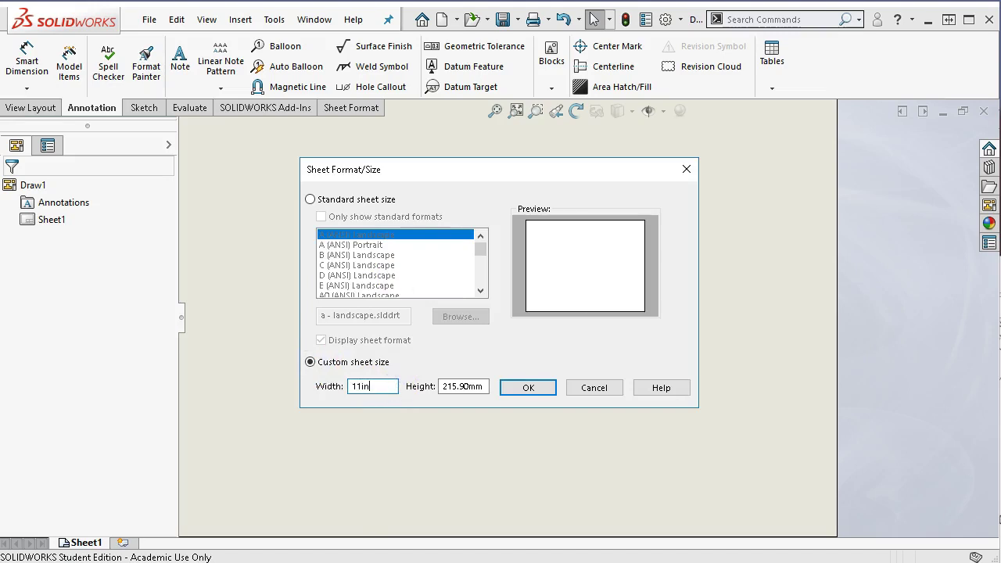
key("Tab")
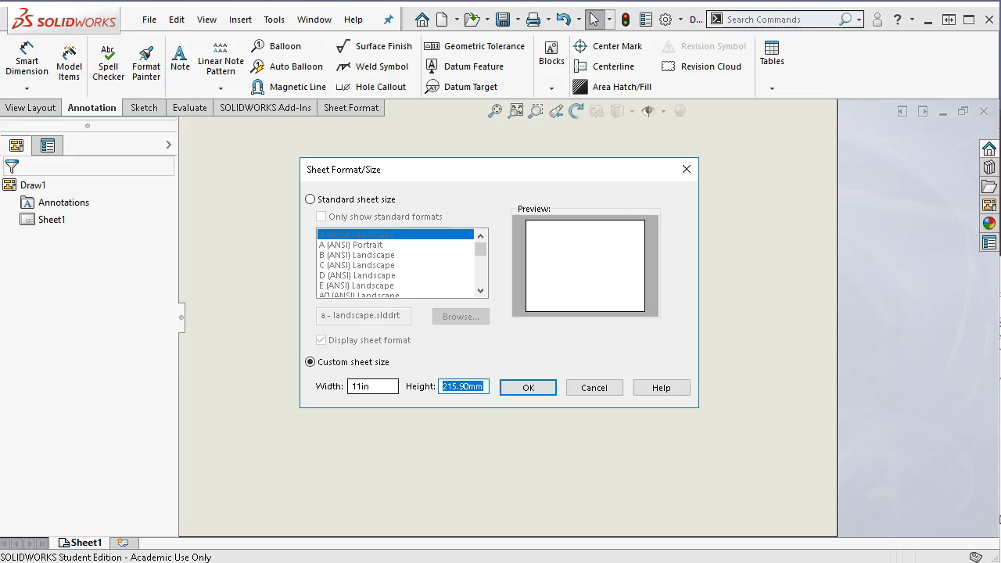
type("8.5i")
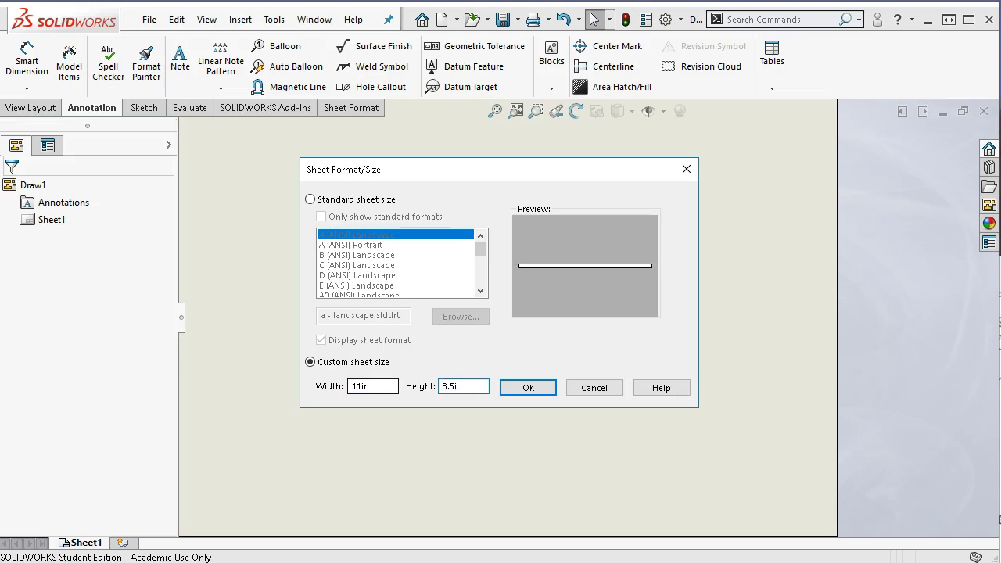
type("n")
key("Return")
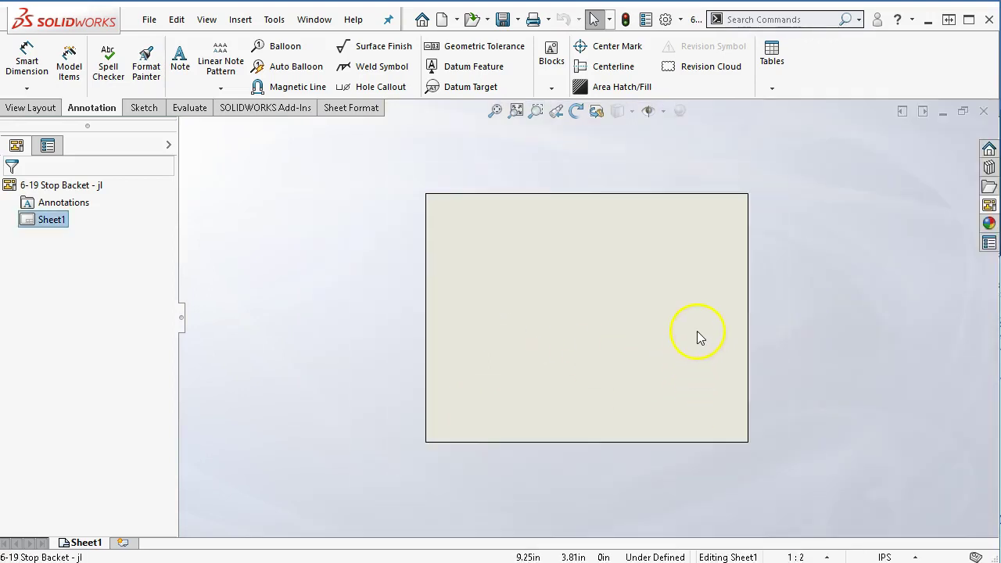
Place the front view from the View Palette and project right, top and isometric views
left_click(989, 205)
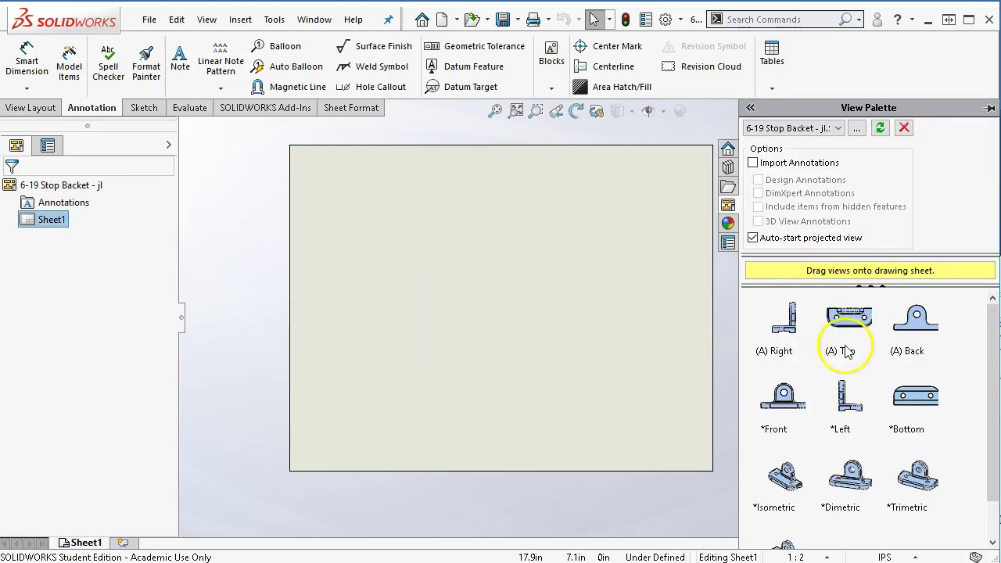
left_click_drag(784, 398, 405, 358)
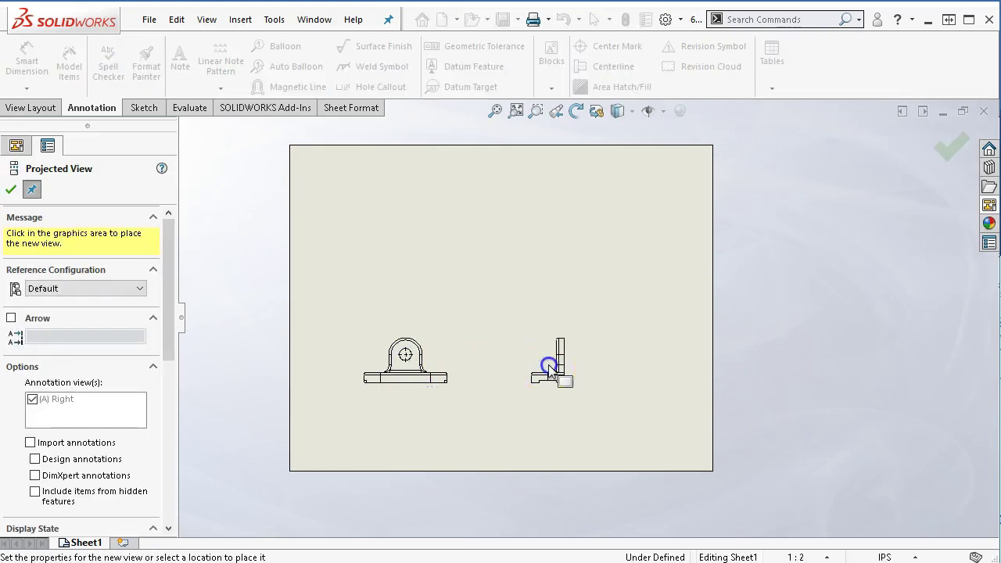
left_click(550, 368)
left_click(398, 237)
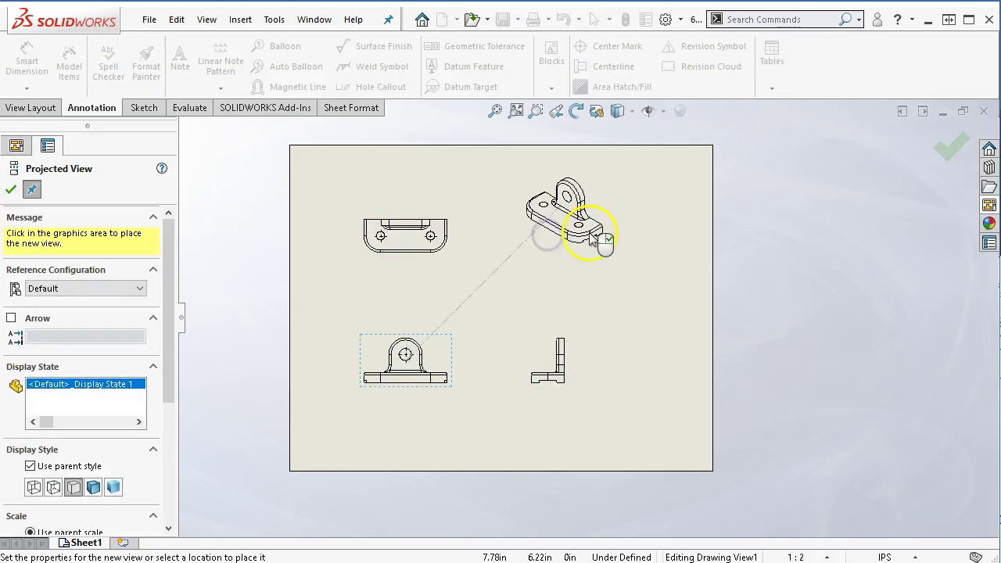
left_click(592, 240)
left_click(10, 188)
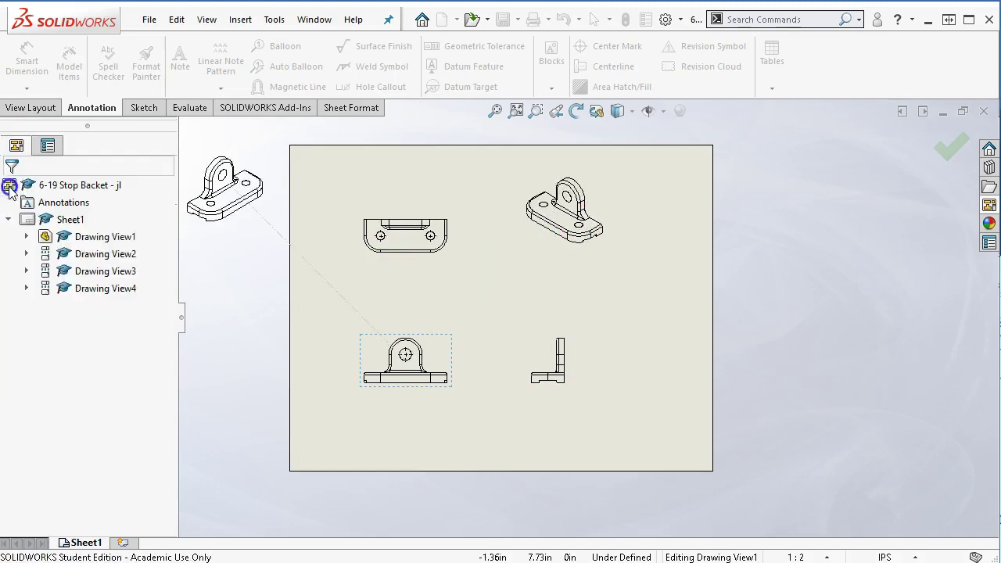
Drag the front, right, top and isometric views apart on the sheet
left_click_drag(441, 336, 497, 334)
left_click_drag(572, 374, 622, 371)
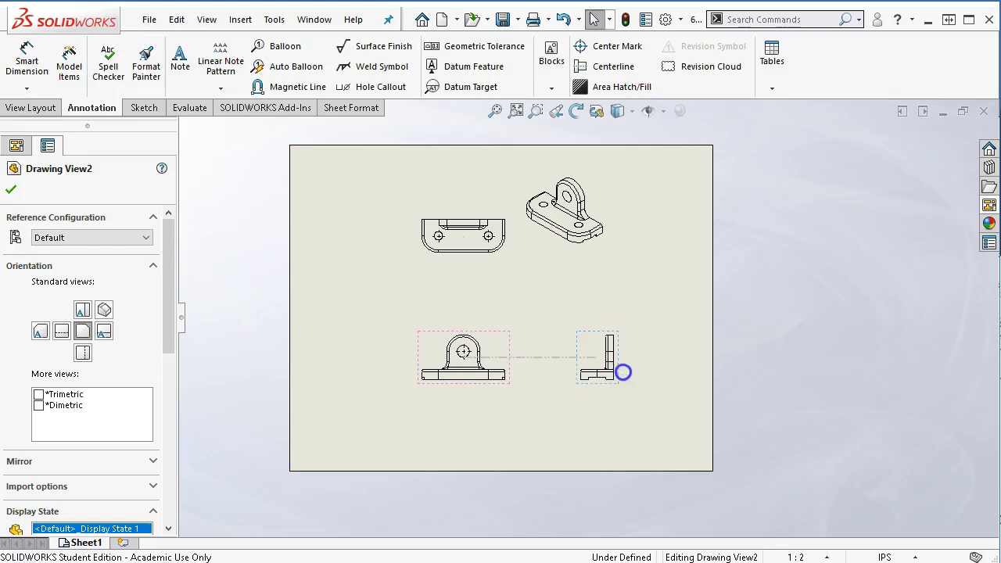
left_click_drag(479, 263, 462, 284)
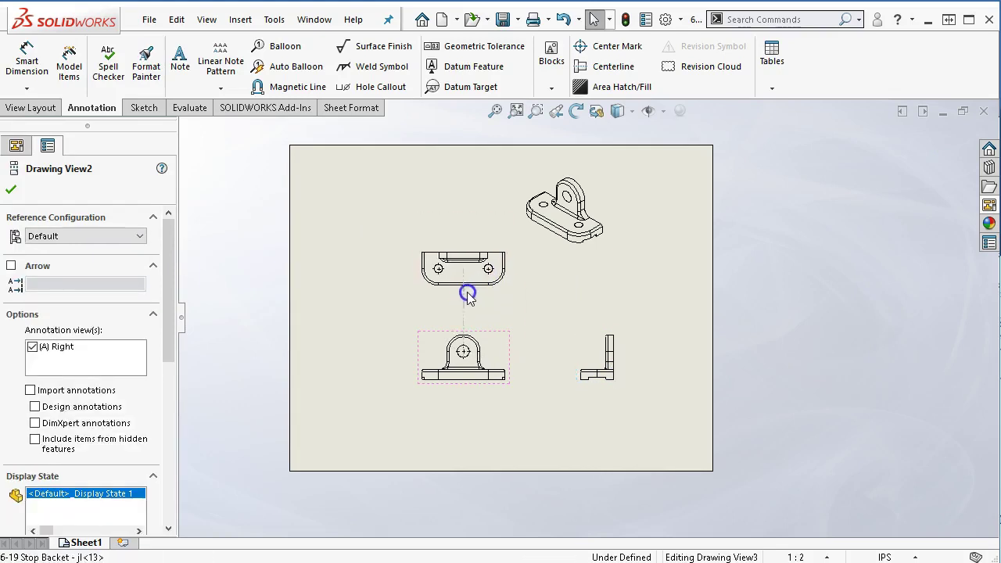
left_click_drag(574, 255, 609, 279)
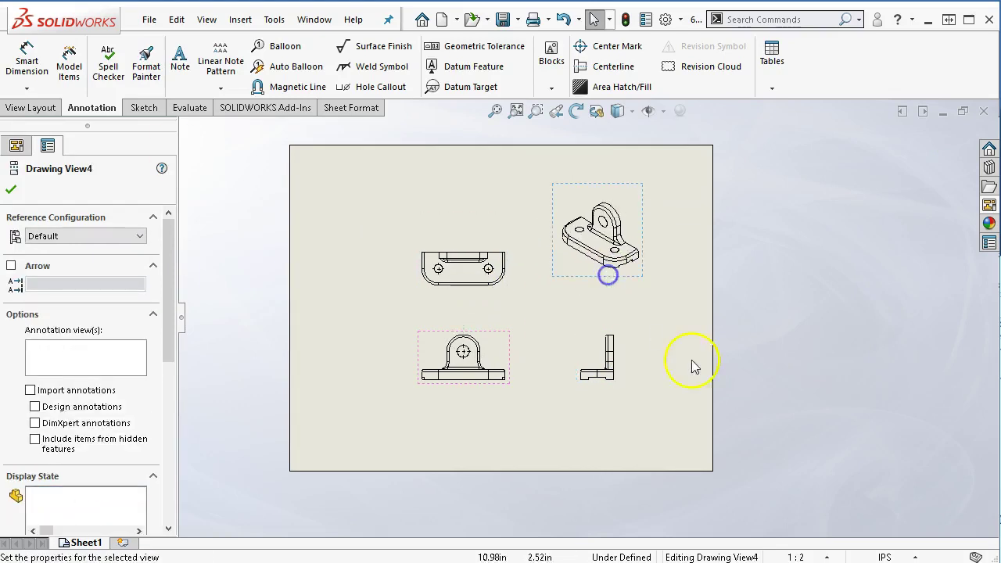
Set the sheet scale to 1:1 and reposition the front and top views
left_click(828, 555)
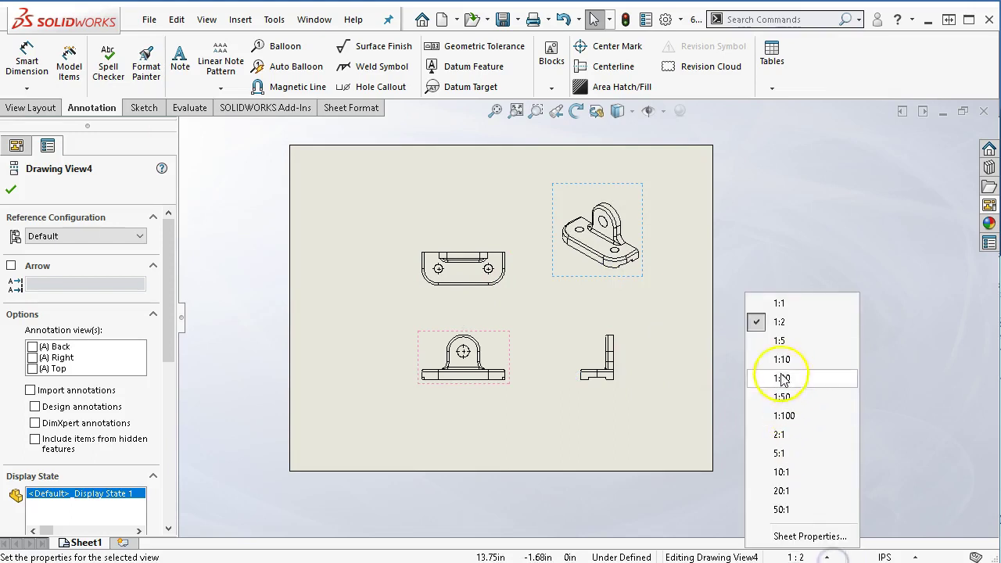
left_click(786, 306)
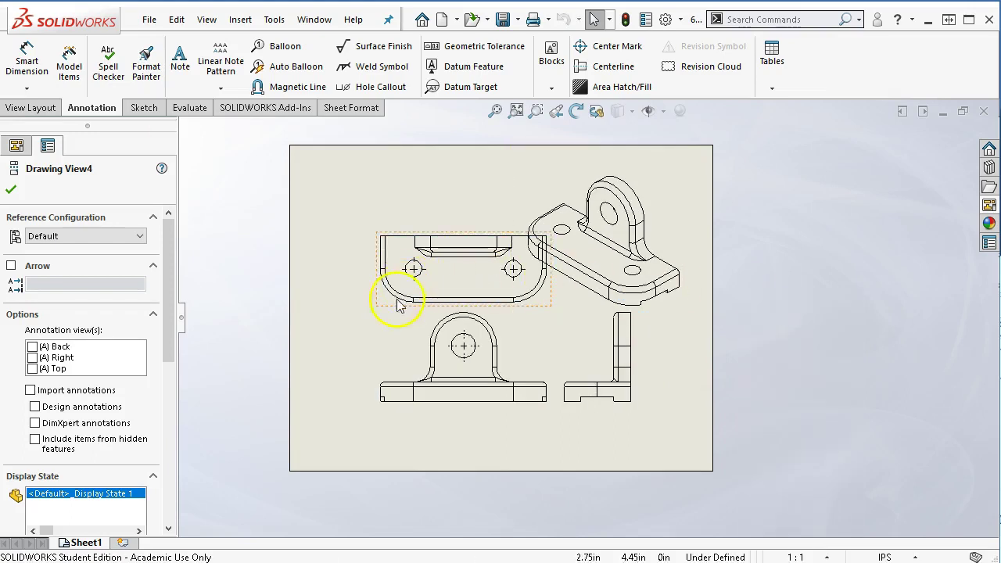
mouse_move(381, 374)
left_mouse_down()
mouse_move(349, 373)
mouse_move(320, 393)
mouse_move(324, 403)
mouse_move(331, 391)
left_mouse_up()
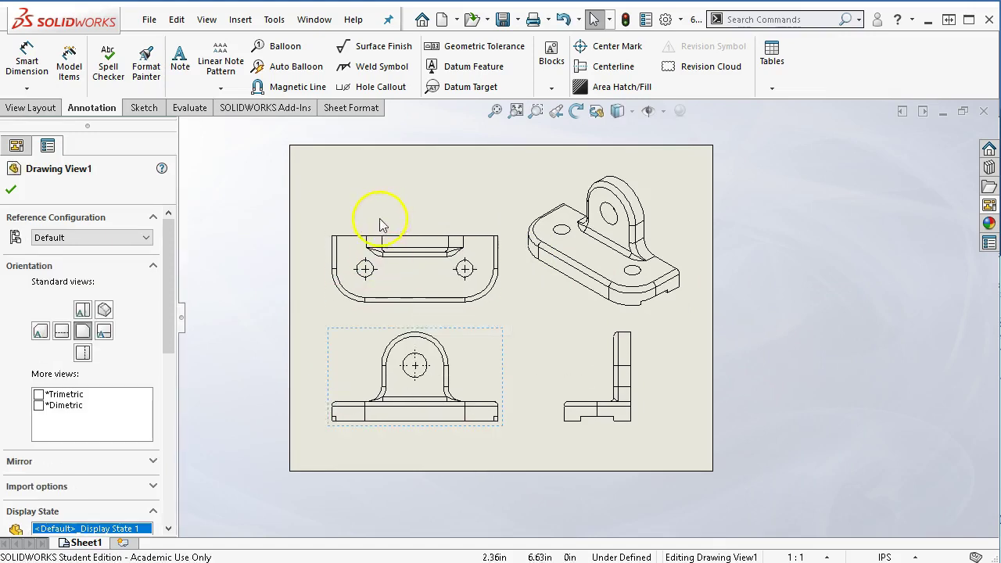
left_click_drag(375, 223, 378, 192)
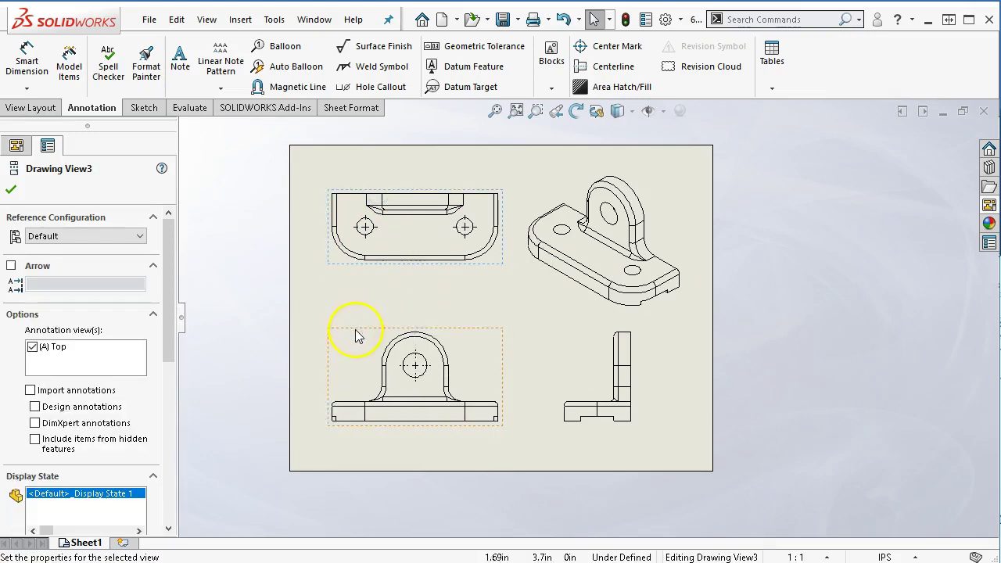
mouse_move(357, 330)
left_mouse_down()
mouse_move(336, 314)
mouse_move(360, 312)
left_mouse_up()
Give the isometric view a custom 1:2 scale and move it to the upper right
left_click(540, 277)
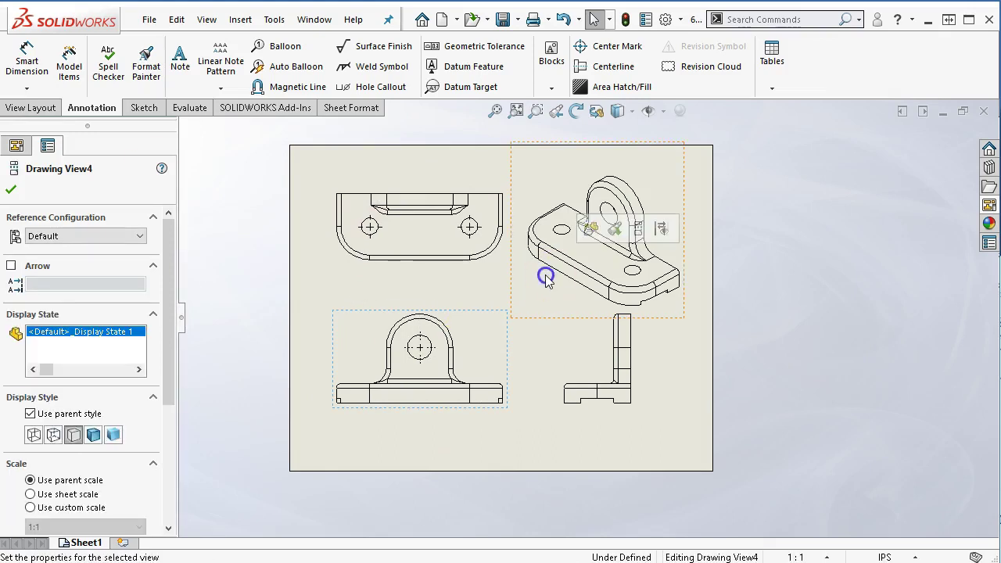
left_click_drag(168, 336, 167, 420)
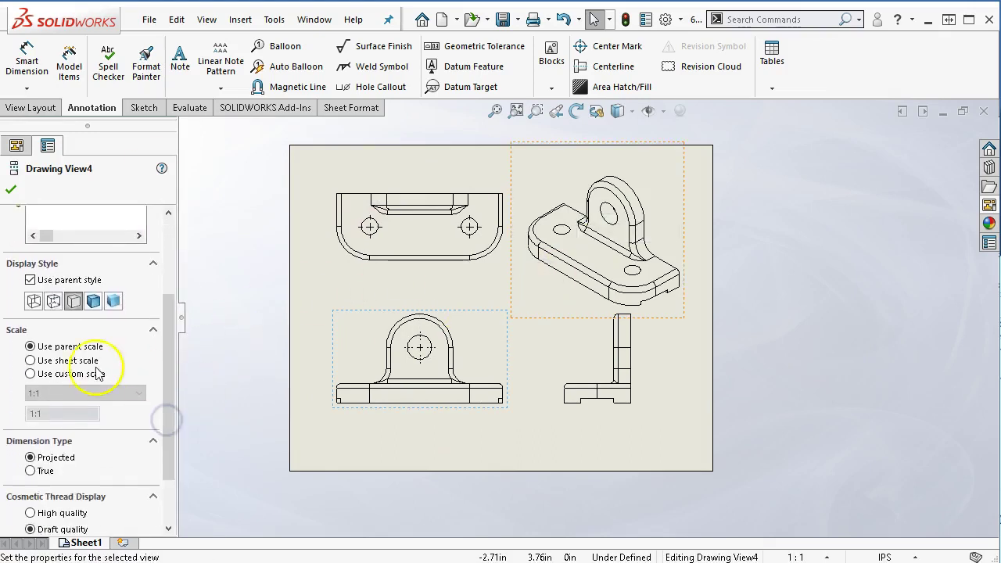
left_click(29, 374)
left_click(44, 394)
left_click(35, 428)
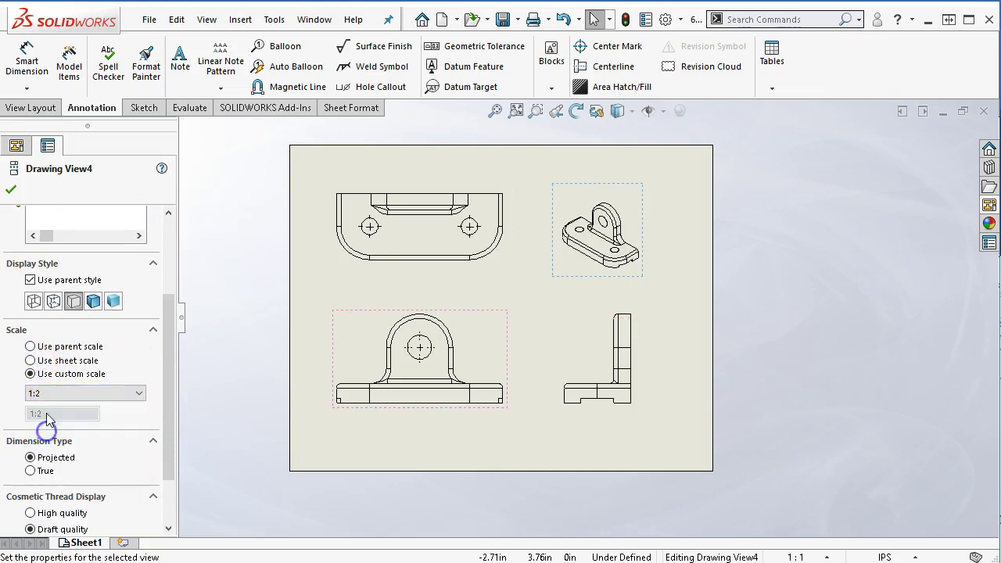
left_click(11, 189)
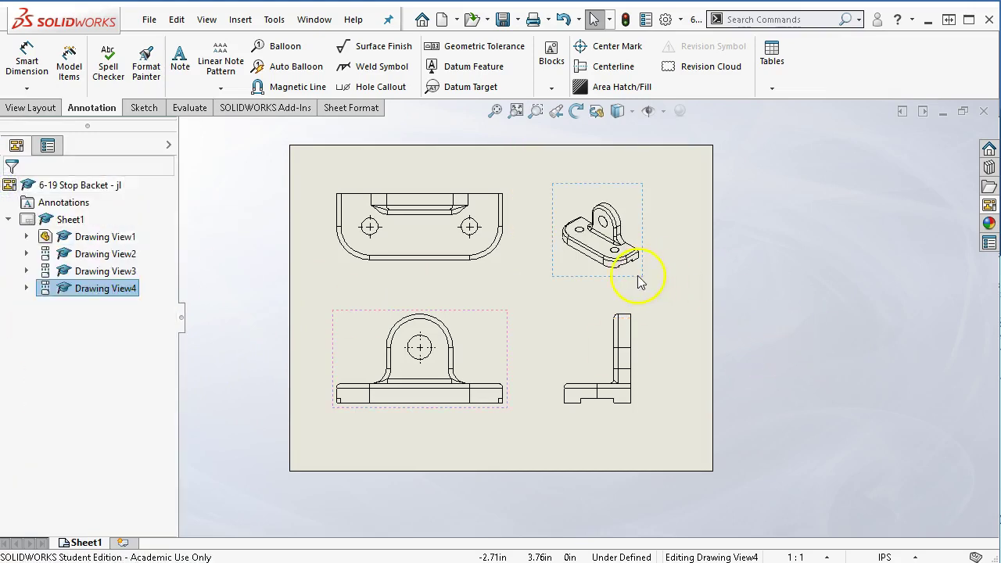
left_click_drag(639, 284, 680, 261)
left_click(570, 280)
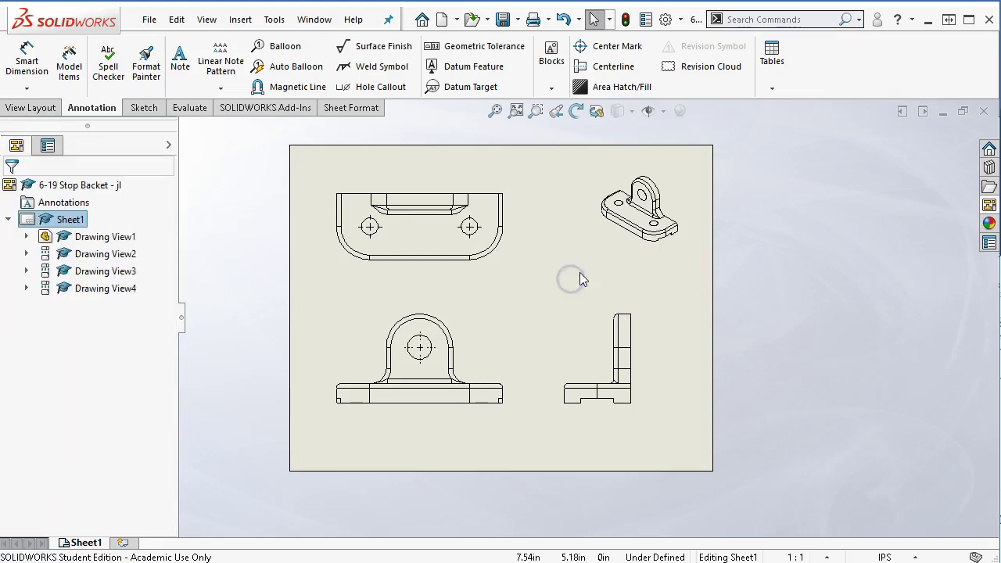
Insert model items, including dimensions not marked for drawing, from the entire model
left_click(69, 62)
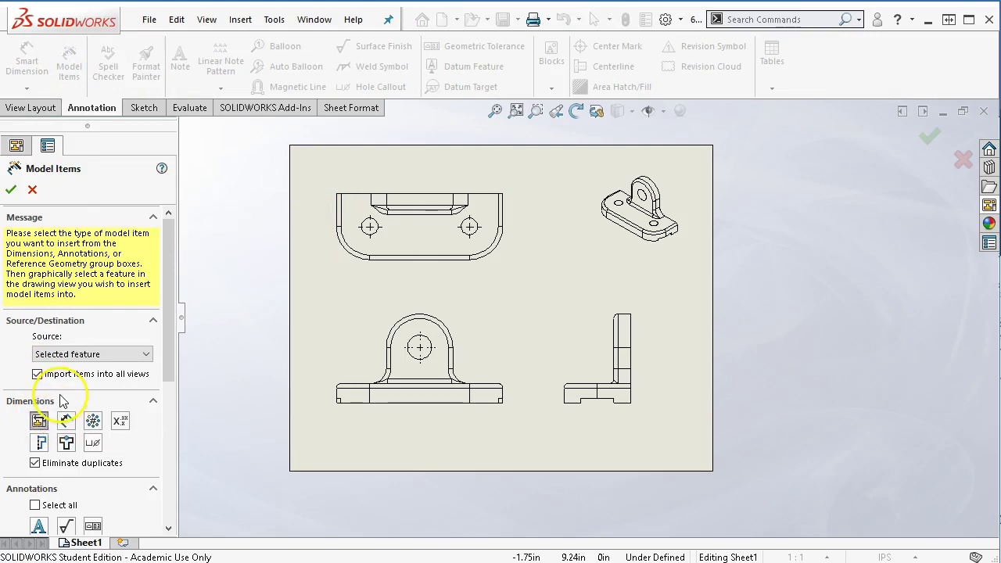
left_click(65, 421)
left_click(65, 422)
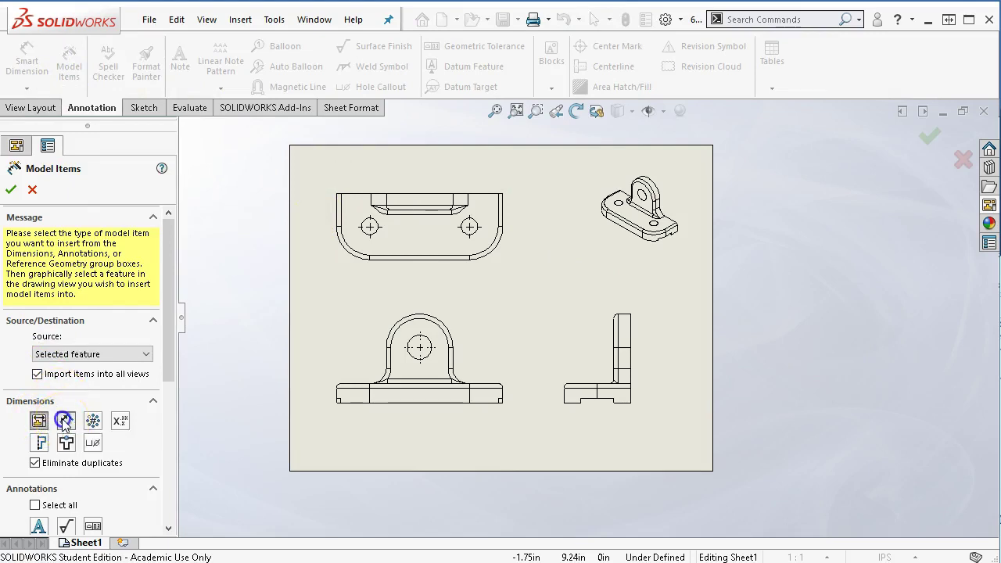
left_click(11, 189)
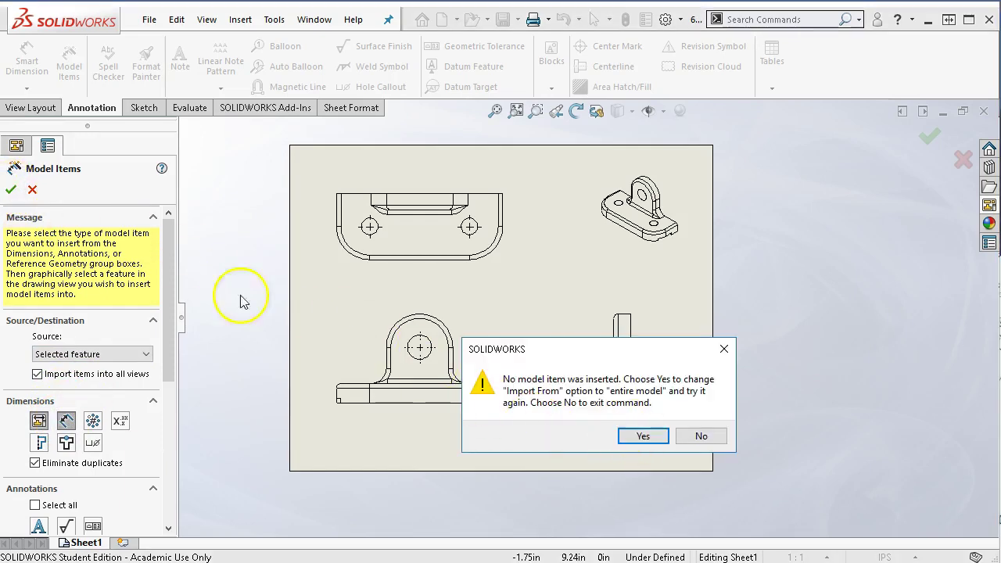
left_click(641, 436)
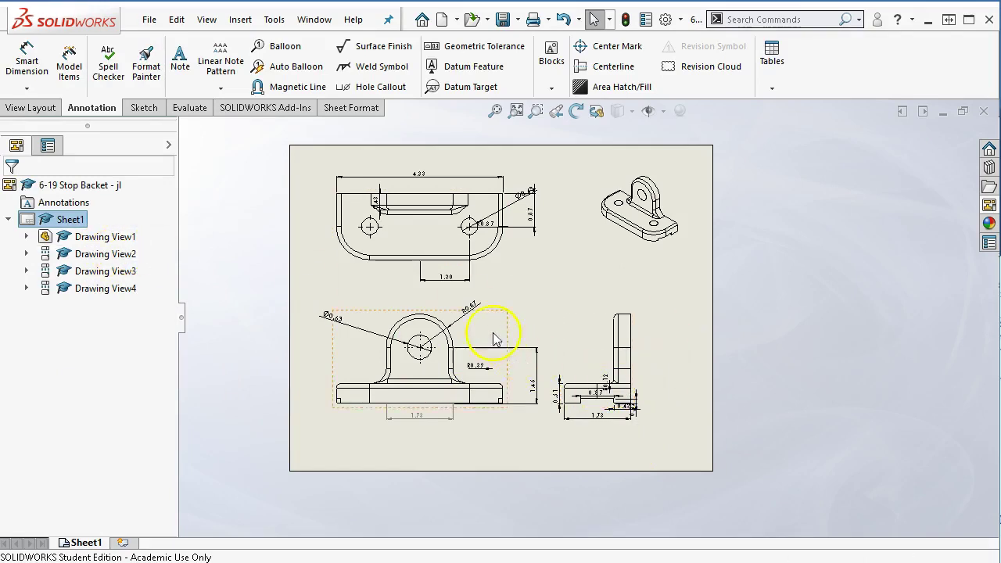
scroll(470, 313, "down", 3)
scroll(483, 170, "up", 5)
scroll(470, 196, "down", 4)
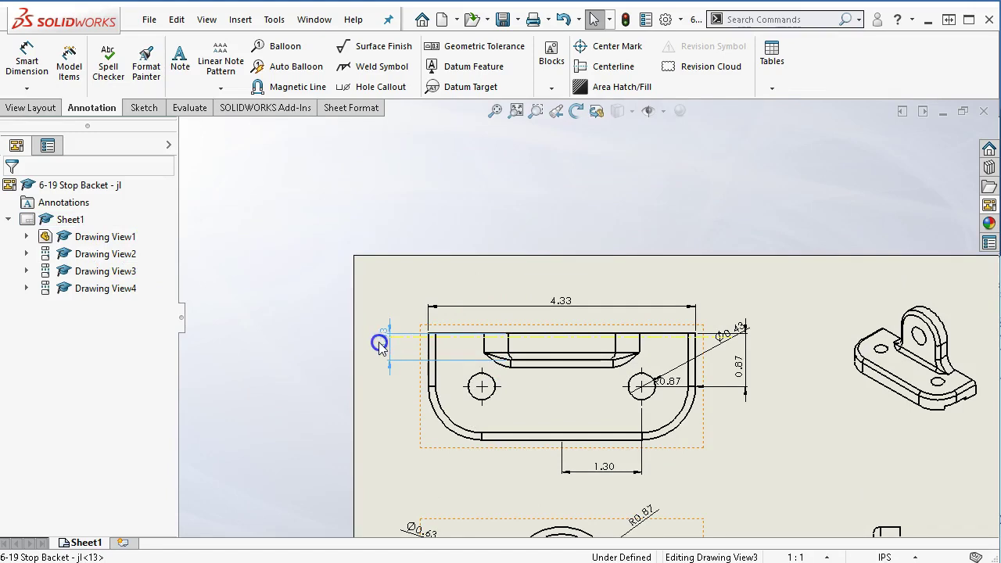
Move the R0.87 and Ø0.63 dimensions to clear spots beside their holes
left_click(401, 357)
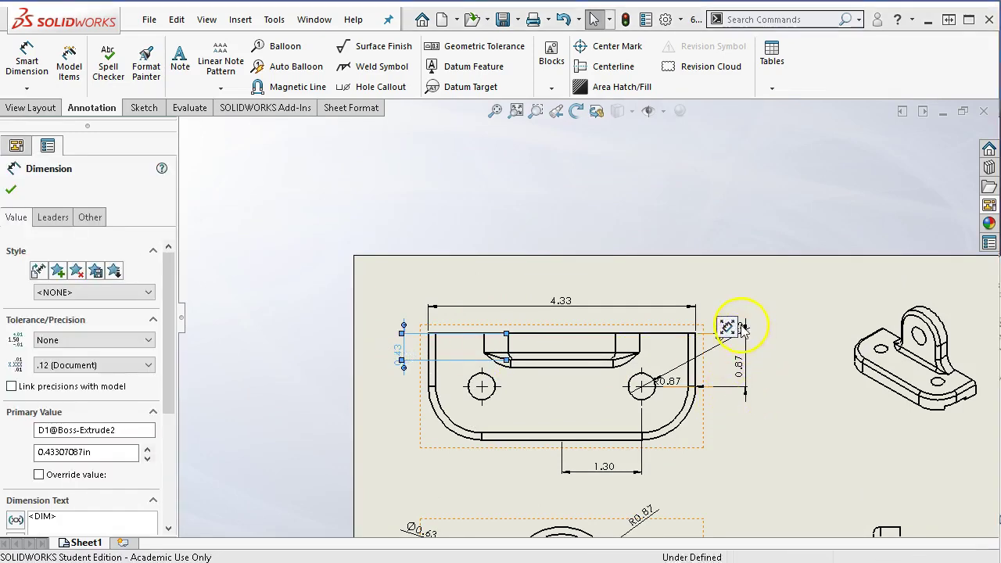
left_click(747, 432)
left_click_drag(669, 387, 712, 458)
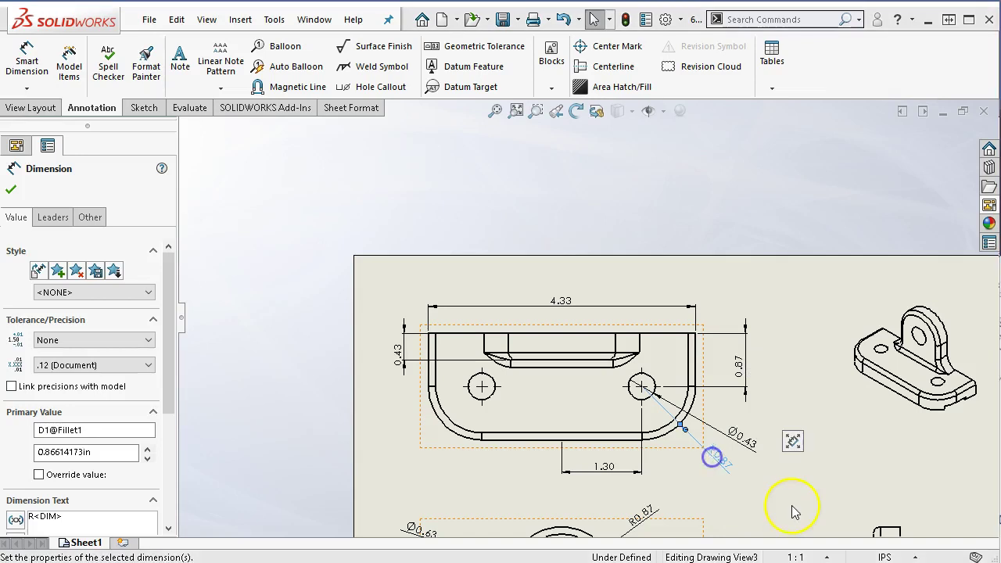
left_click(794, 512)
scroll(751, 469, "up", 5)
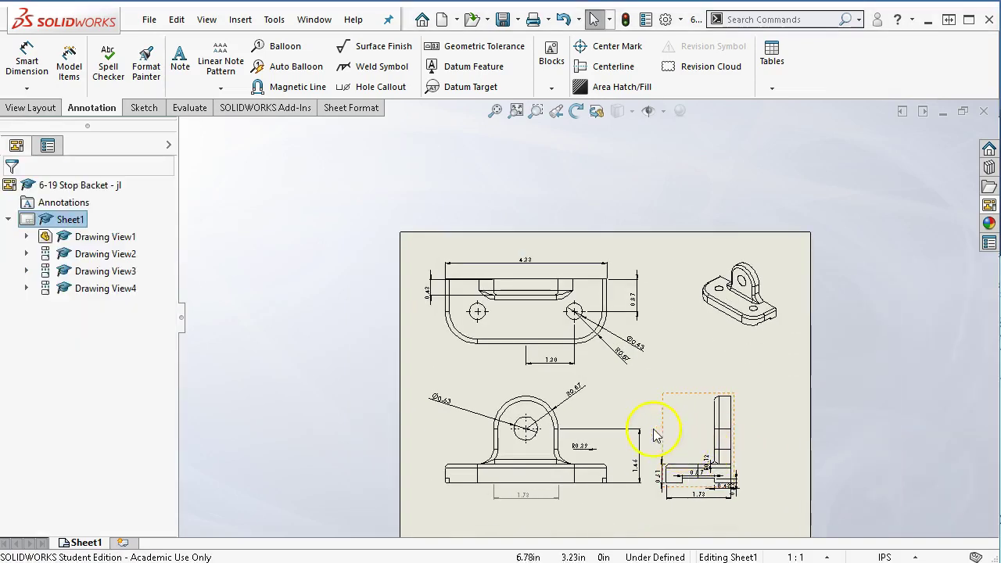
scroll(493, 438, "down", 2)
left_click_drag(436, 381, 468, 386)
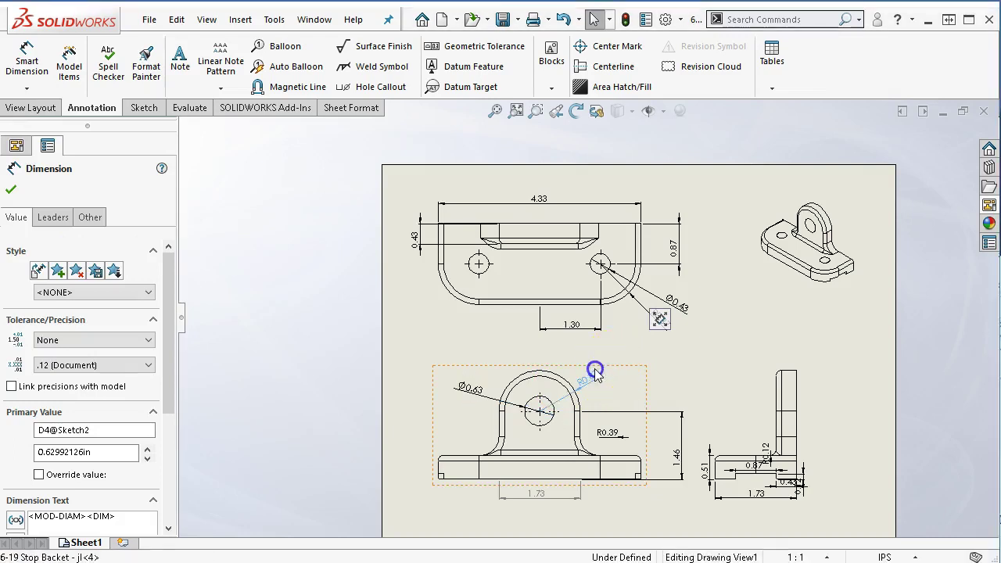
mouse_move(592, 373)
left_mouse_down()
mouse_move(597, 360)
mouse_move(474, 342)
mouse_move(484, 362)
mouse_move(623, 438)
left_mouse_up()
left_click(617, 438)
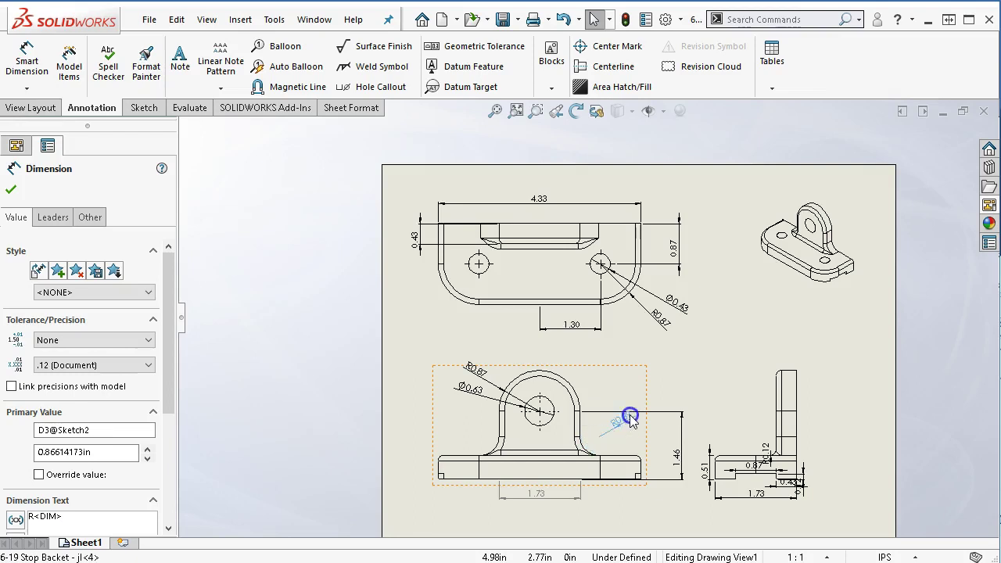
Give R0.39 a through-arc leader, then reposition R0.39, the 1.46 height and a right-view dimension
left_click(609, 430)
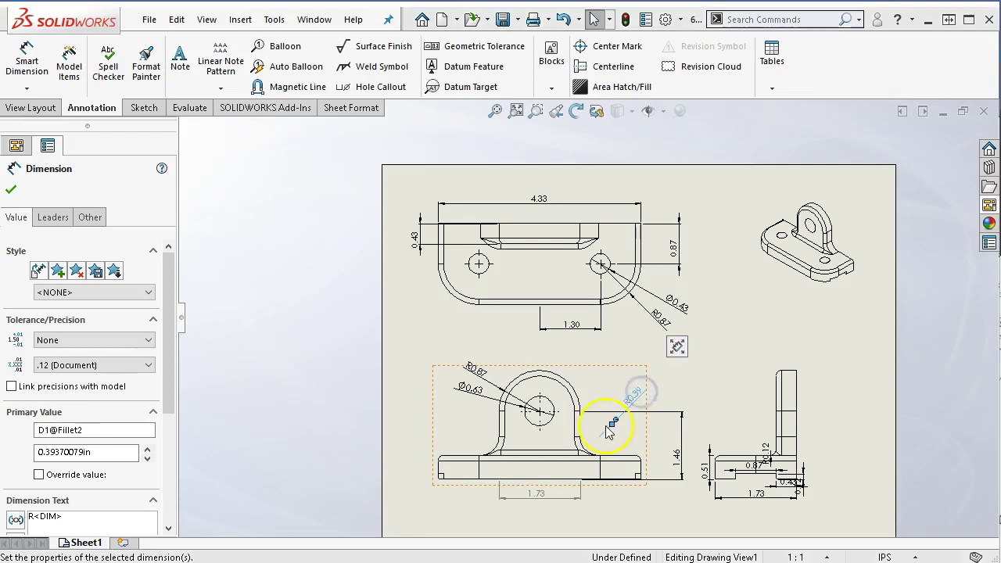
left_click(635, 396)
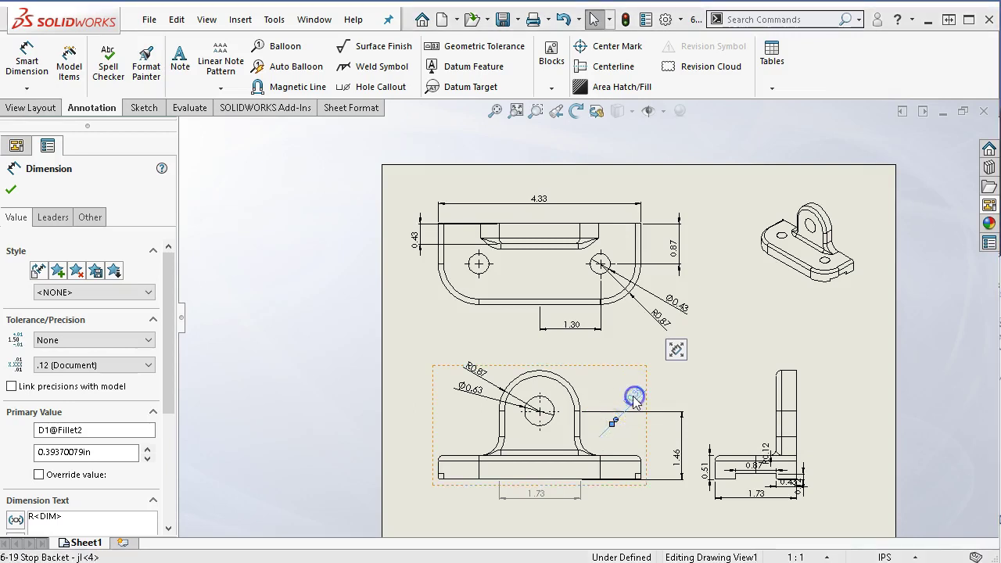
left_click(51, 216)
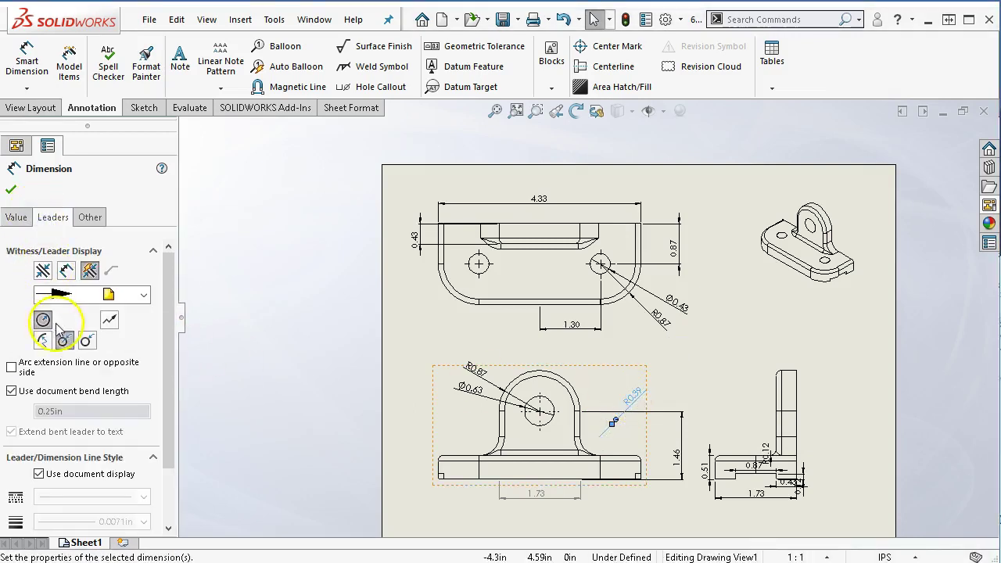
left_click(85, 342)
left_click(64, 342)
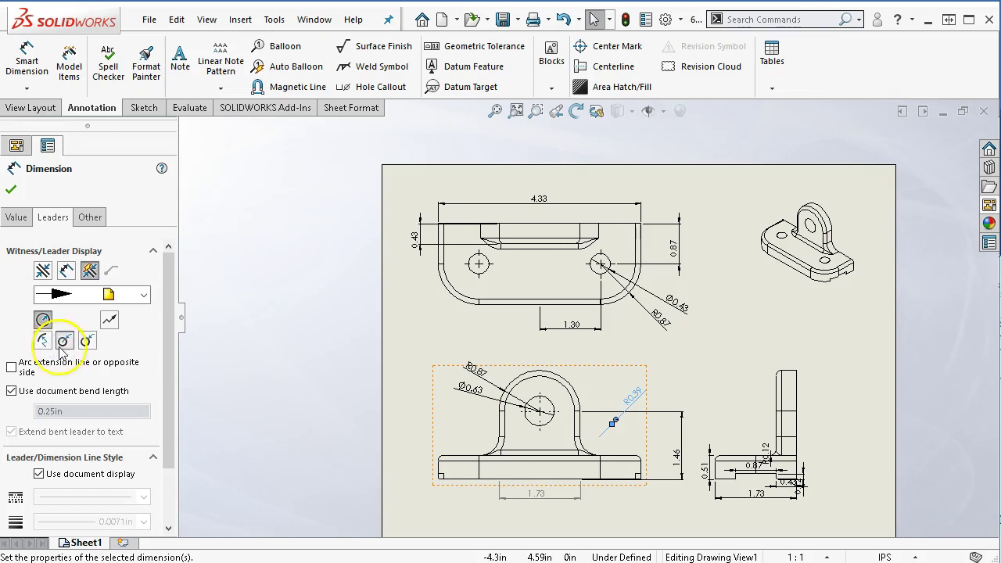
scroll(630, 444, "down", 3)
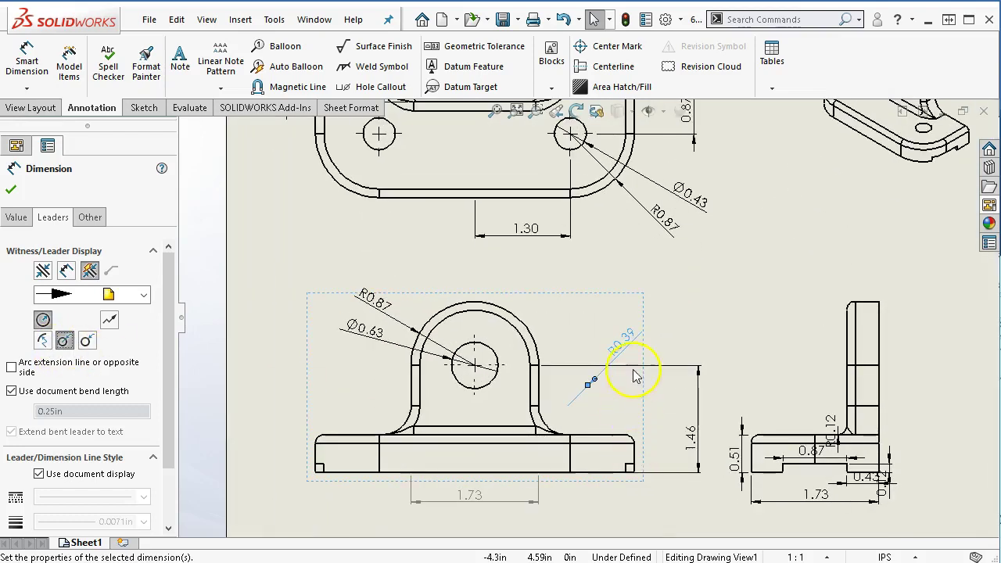
left_click_drag(595, 384, 643, 333)
left_click_drag(677, 435, 670, 409)
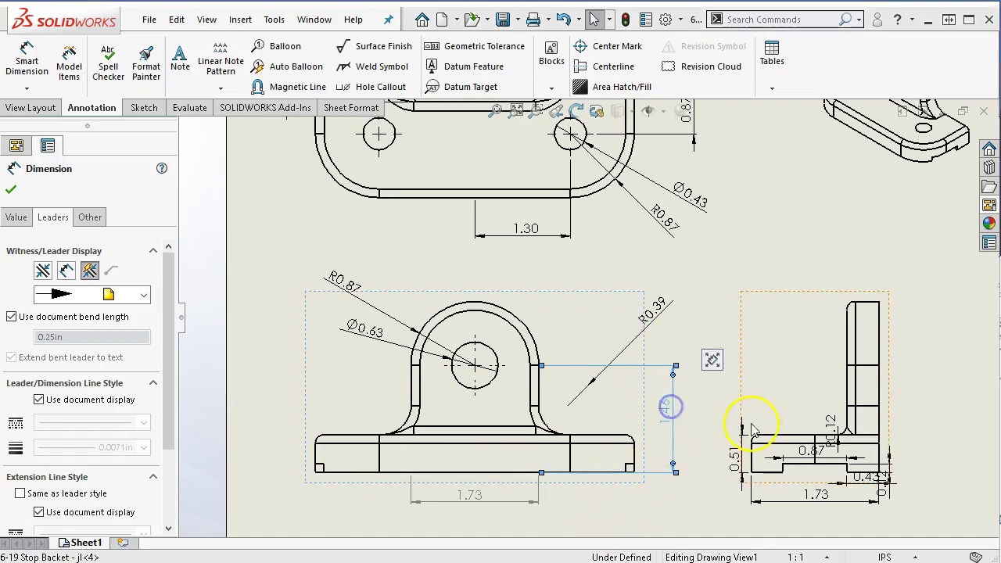
left_click_drag(831, 469, 814, 508)
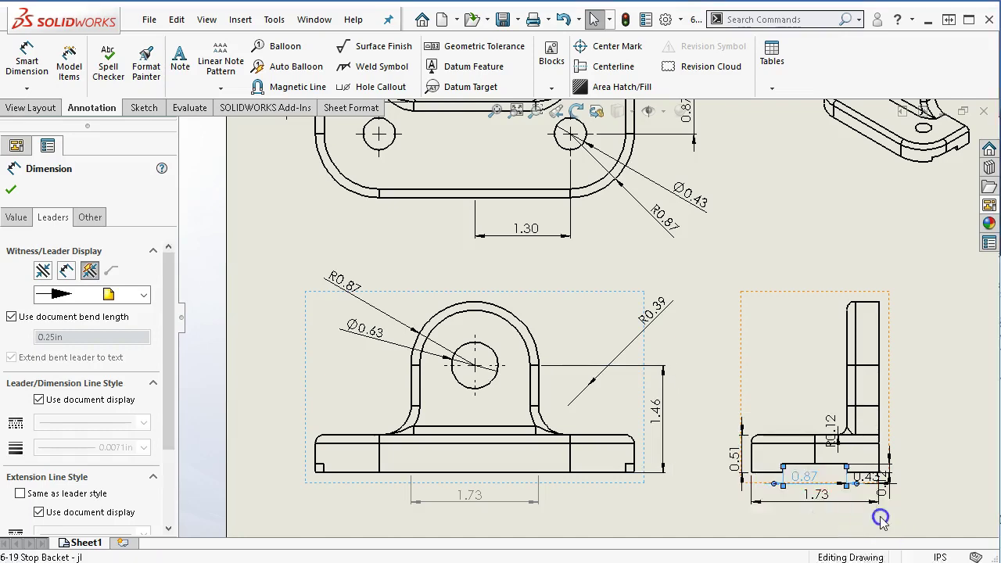
Spread the right view's 0.12, 1.73, 0.87 and 0.43 dimensions, stacking 0.43 above 0.87
left_click(834, 474)
scroll(833, 474, "up", 2)
scroll(798, 470, "down", 5)
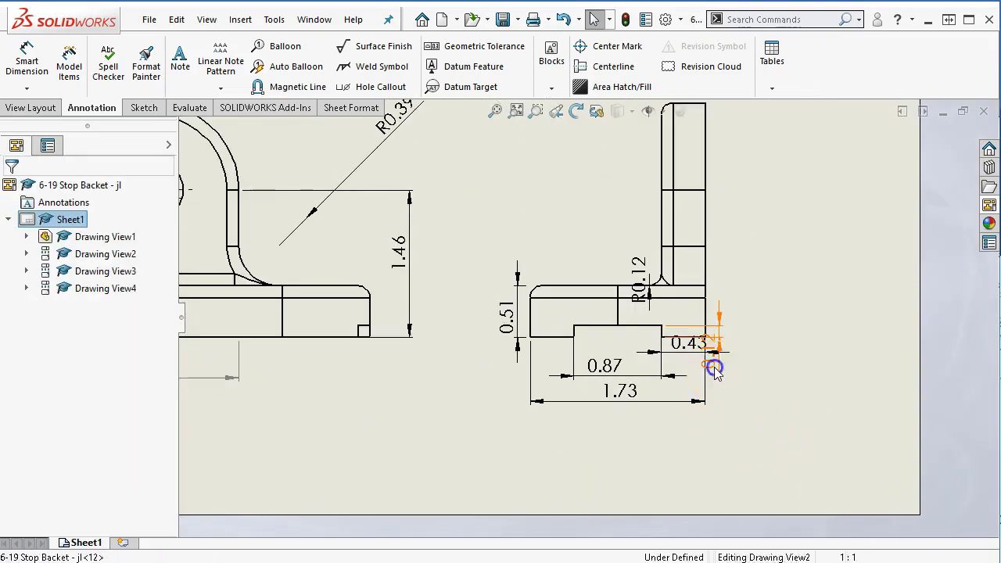
left_click_drag(710, 366, 821, 412)
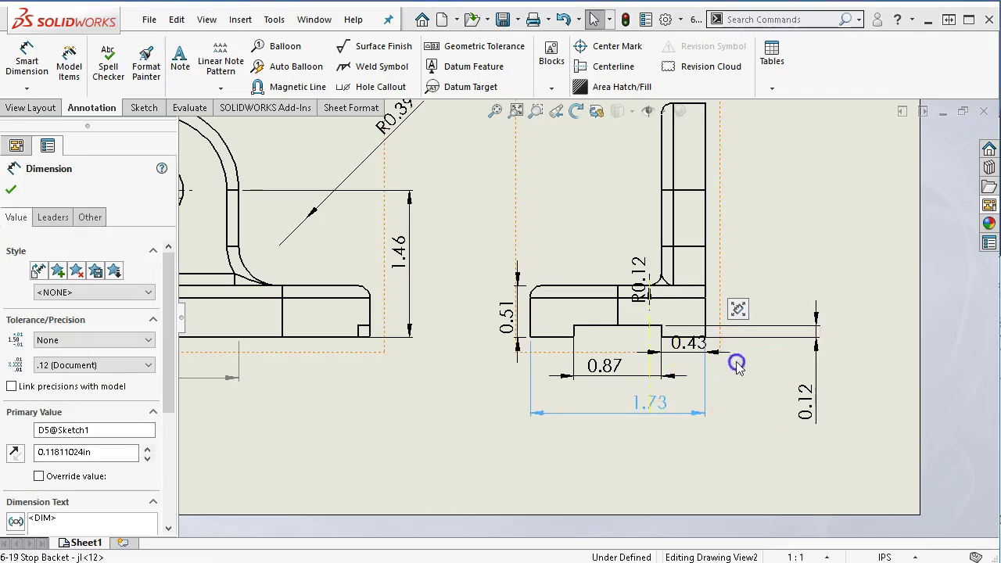
left_click_drag(738, 365, 704, 397)
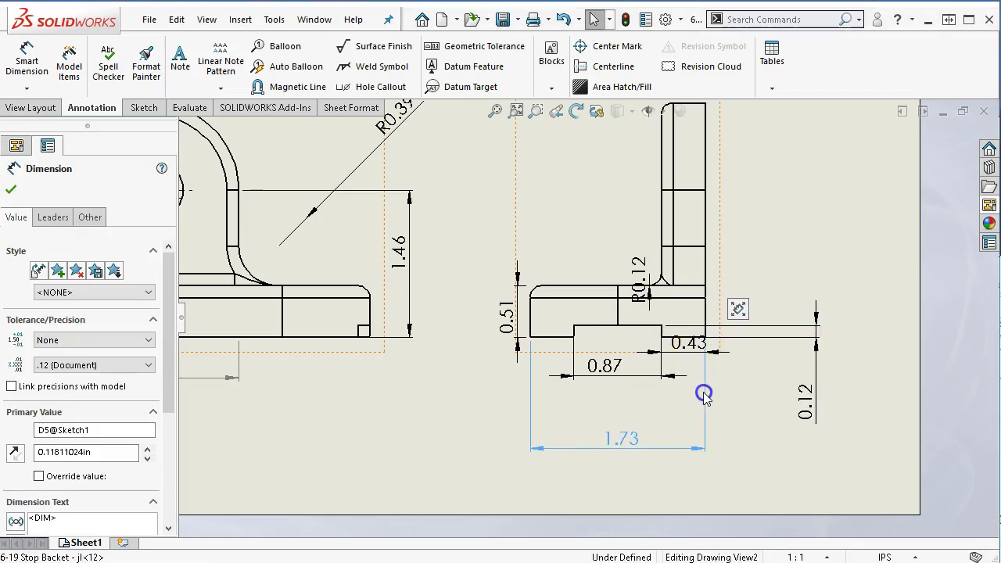
left_click_drag(618, 374, 628, 393)
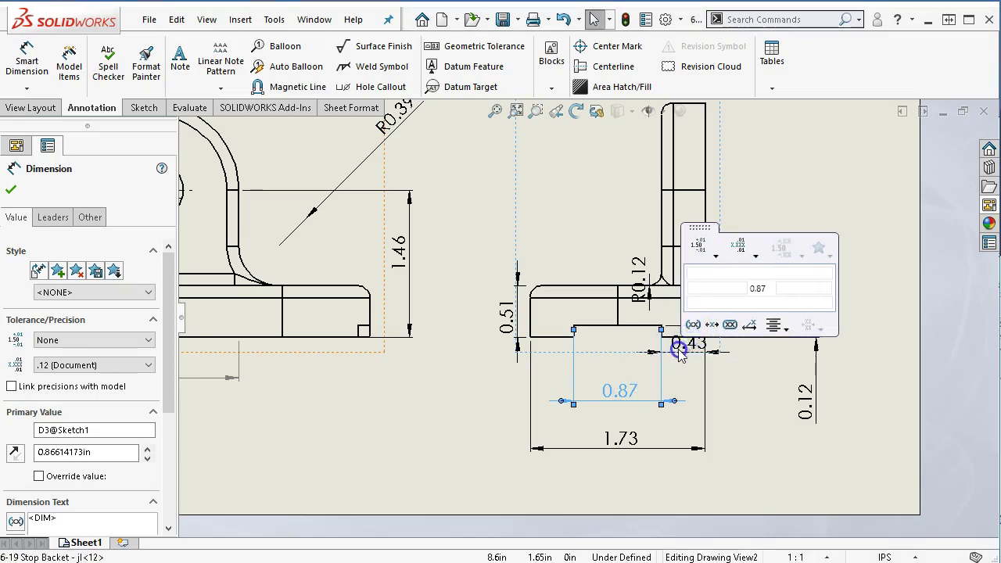
left_click_drag(681, 354, 614, 361)
Move the R0.12 radius up and off the outline and the 0.51 dimension to the part's left
left_click_drag(635, 301, 591, 223)
left_click_drag(505, 313, 485, 313)
left_click(789, 240)
scroll(671, 267, "up", 5)
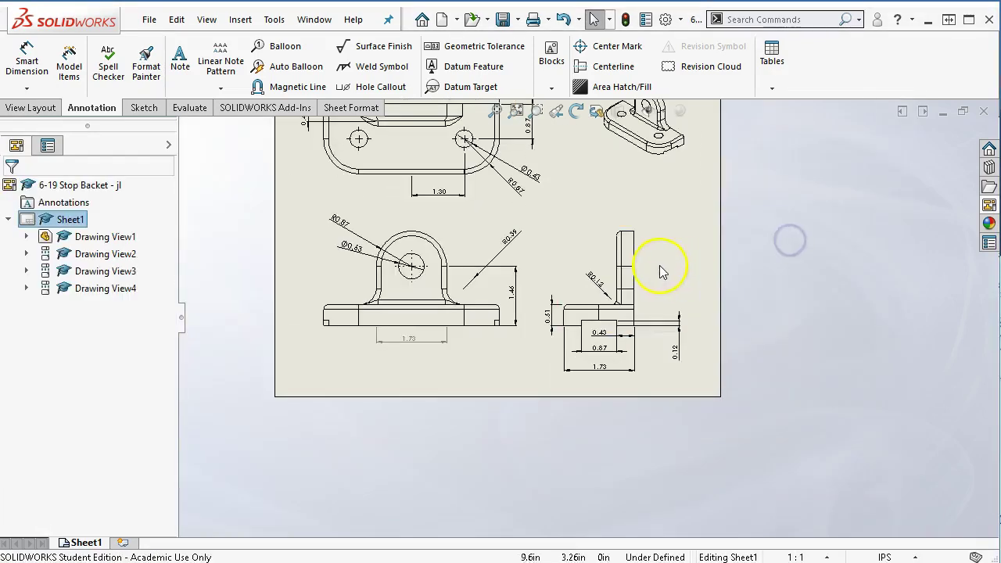
scroll(447, 246, "down", 4)
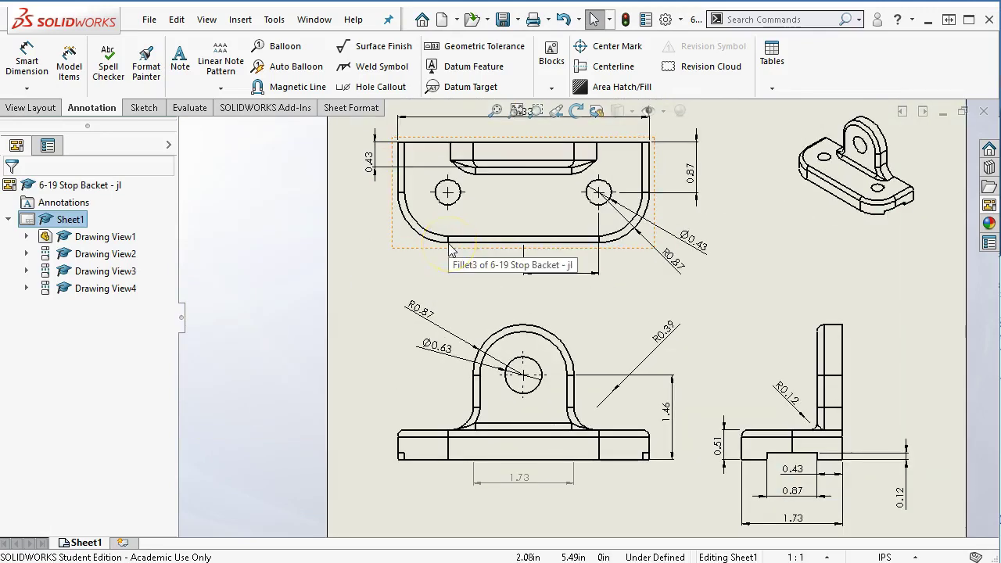
scroll(618, 353, "up", 1)
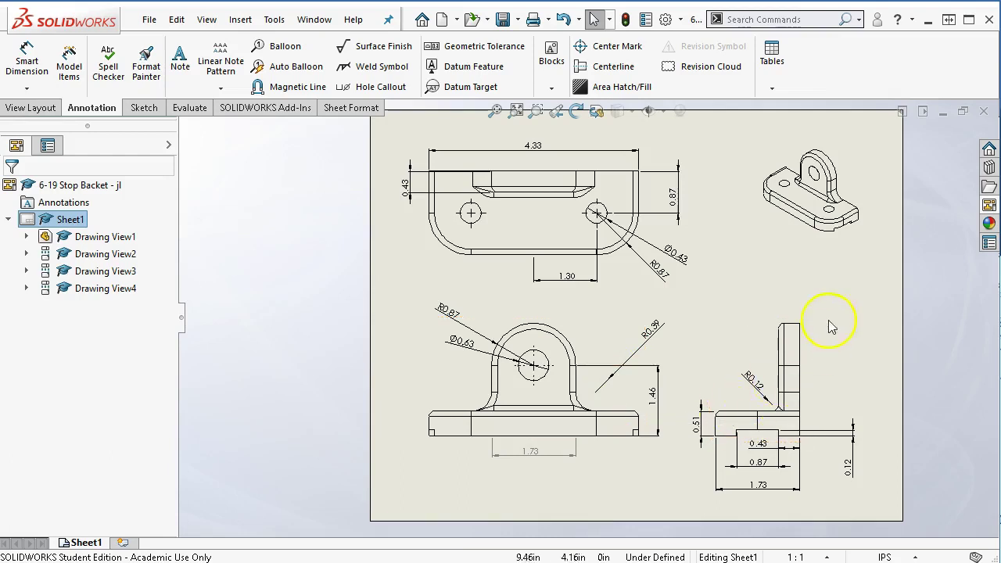
left_click(495, 110)
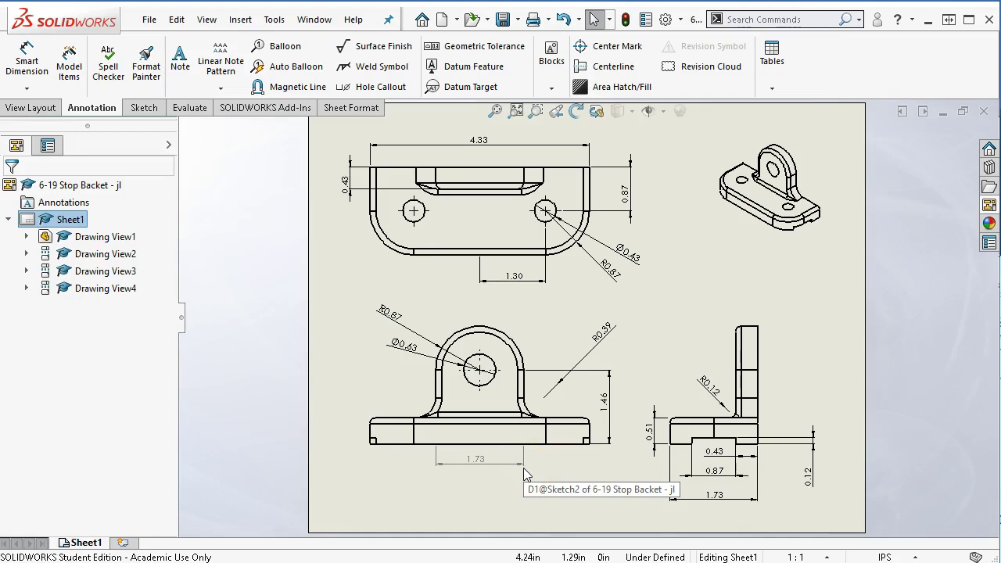
left_click(539, 516)
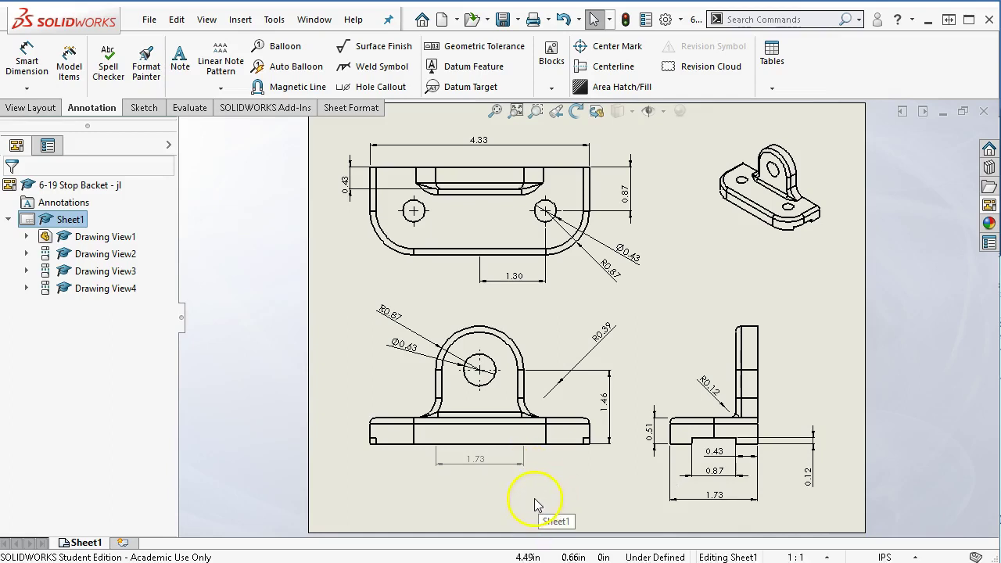